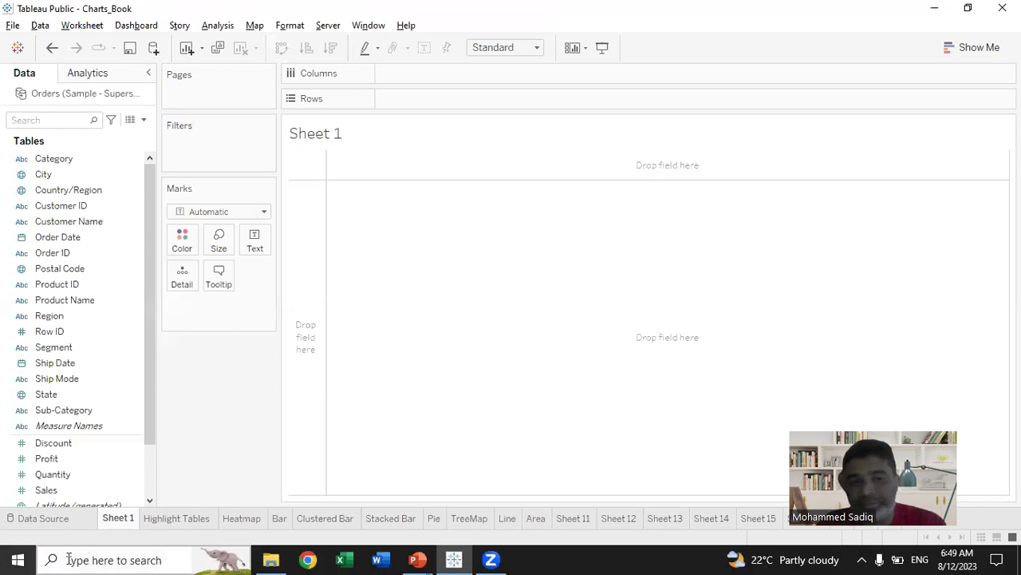
Dismiss the data-file prompt and build a text table of SUM(Sales) for the 17 sub-categories.
{"action": "left_click", "coordinate": [60, 520]}
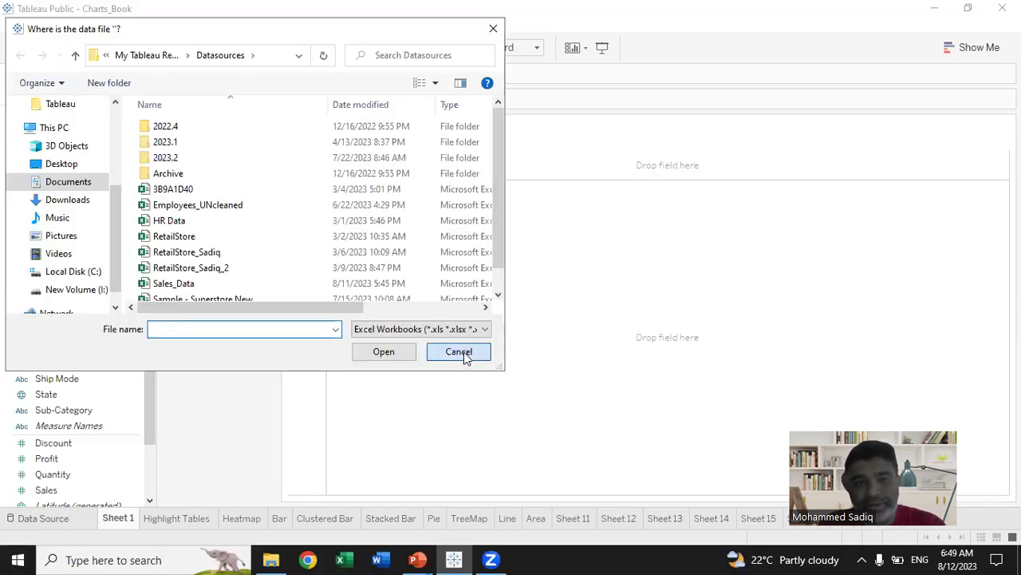
{"action": "left_click", "coordinate": [464, 352]}
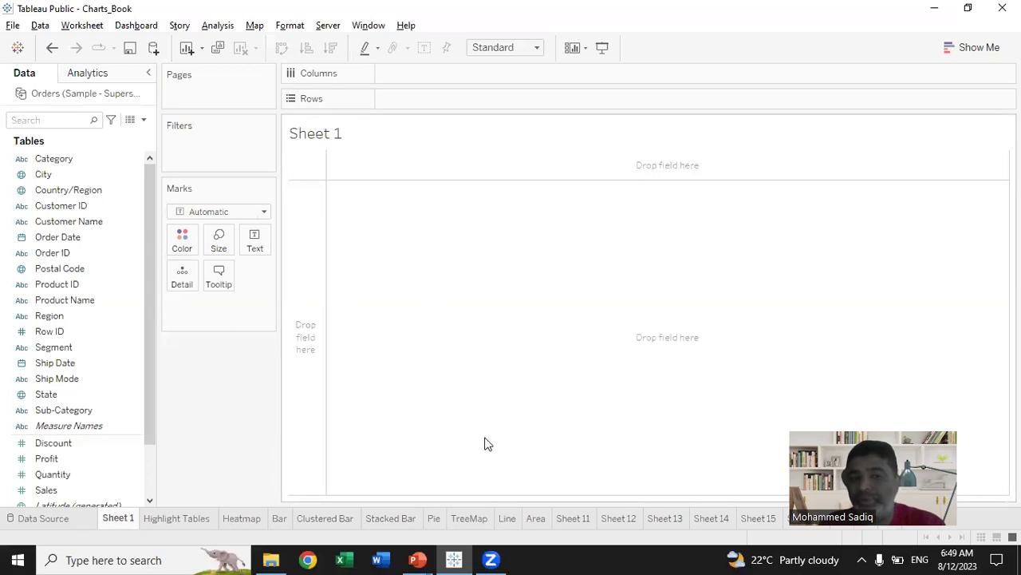
{"action": "scroll", "coordinate": [76, 375], "scroll_direction": "down", "scroll_amount": 2}
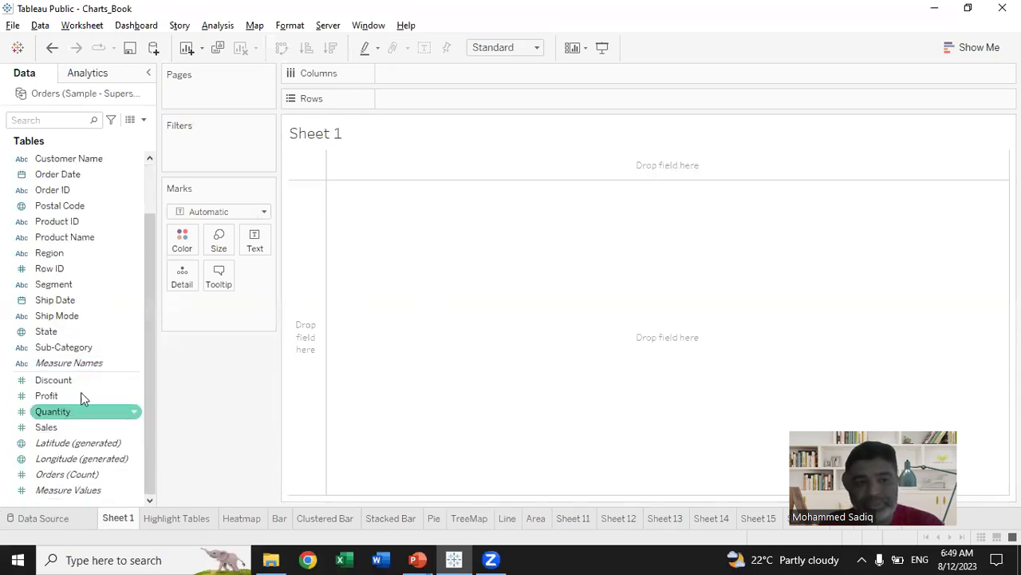
{"action": "left_click", "coordinate": [90, 350]}
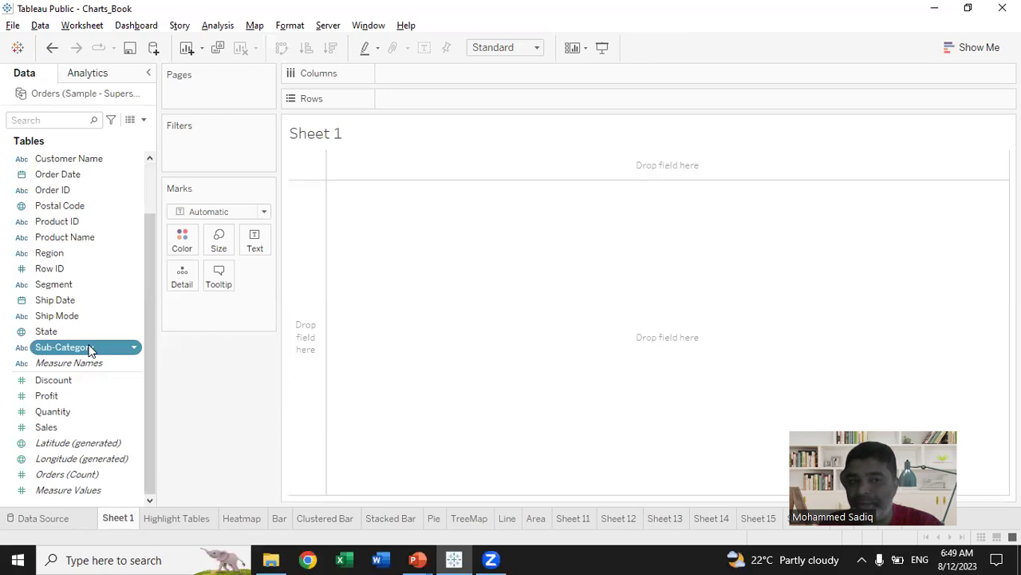
{"action": "double_click", "coordinate": [89, 350]}
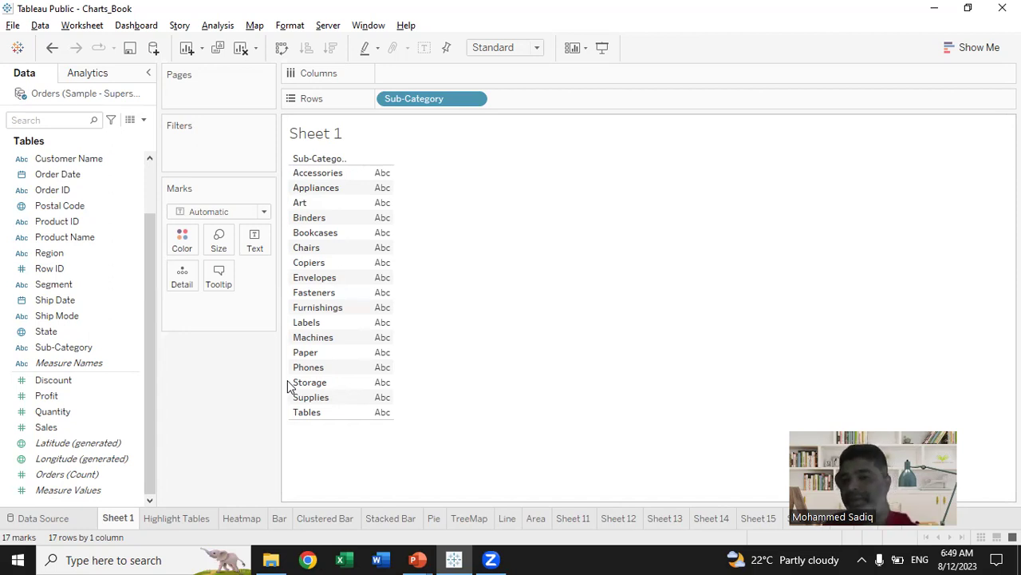
{"action": "left_click_drag", "start_coordinate": [340, 171], "coordinate": [306, 444]}
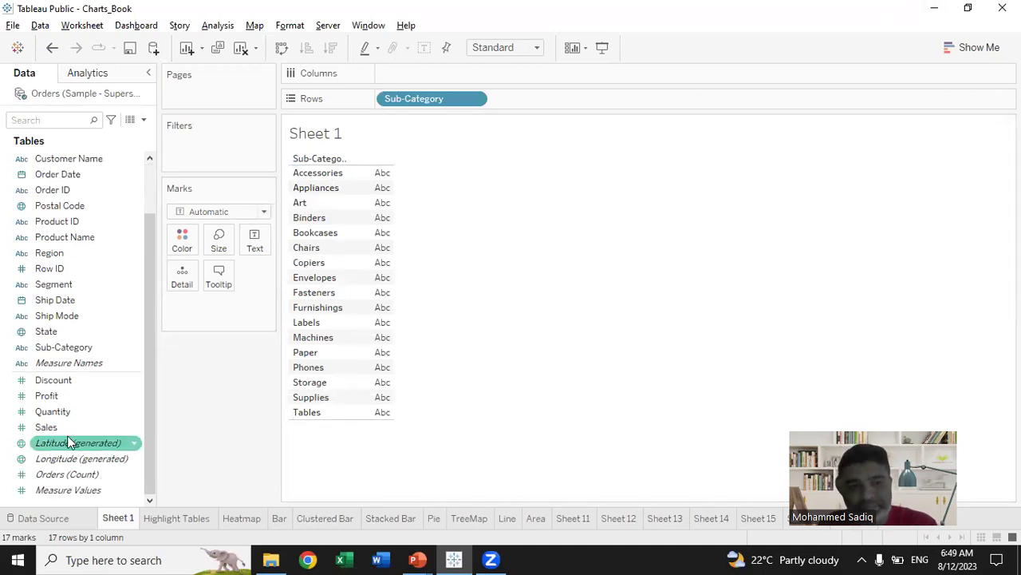
{"action": "left_click_drag", "start_coordinate": [65, 431], "coordinate": [254, 241]}
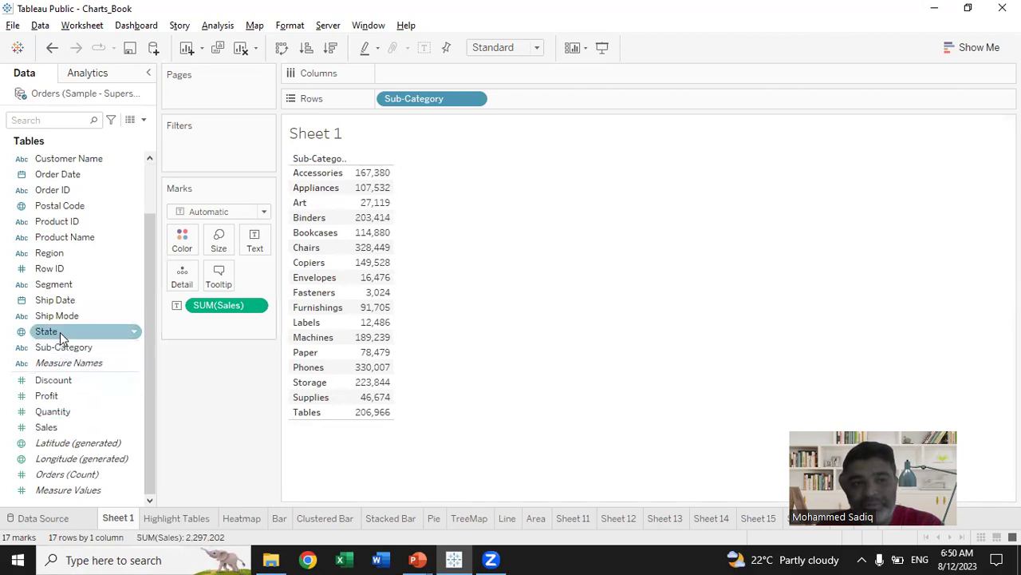
Split sub-category sales by Region after briefly nesting Region in Rows, ending with it on Columns.
{"action": "double_click", "coordinate": [58, 252]}
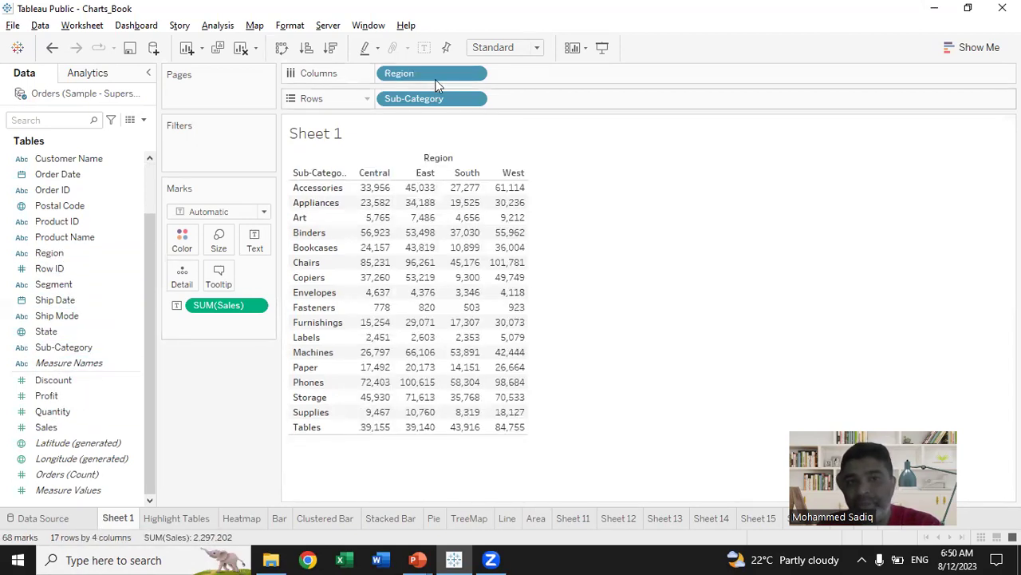
{"action": "left_click_drag", "start_coordinate": [434, 78], "coordinate": [479, 98]}
{"action": "left_click", "coordinate": [324, 191]}
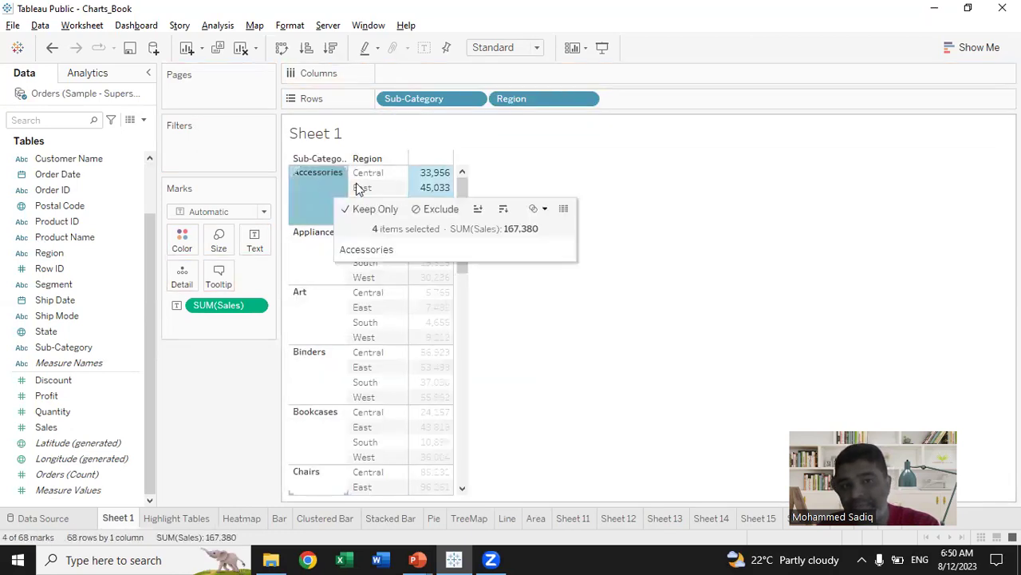
{"action": "left_click", "coordinate": [305, 261]}
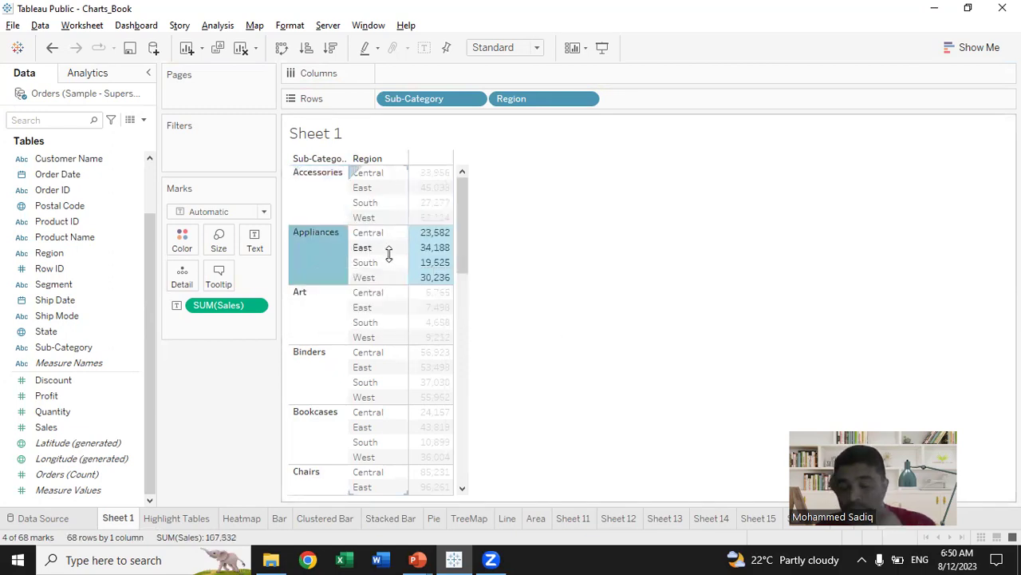
{"action": "left_click", "coordinate": [323, 319]}
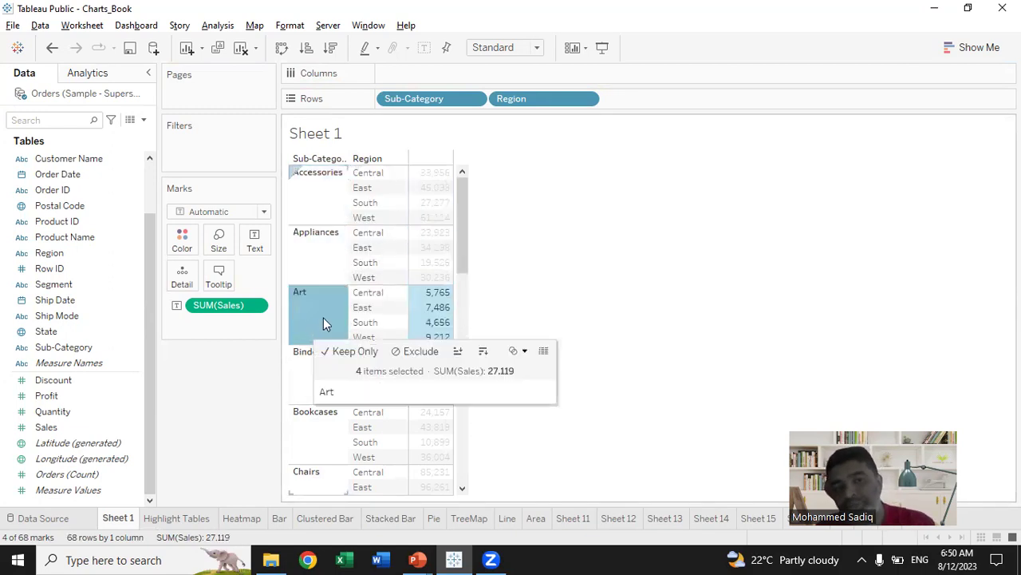
{"action": "scroll", "coordinate": [363, 296], "scroll_direction": "down", "scroll_amount": 1}
{"action": "scroll", "coordinate": [363, 295], "scroll_direction": "down", "scroll_amount": 6}
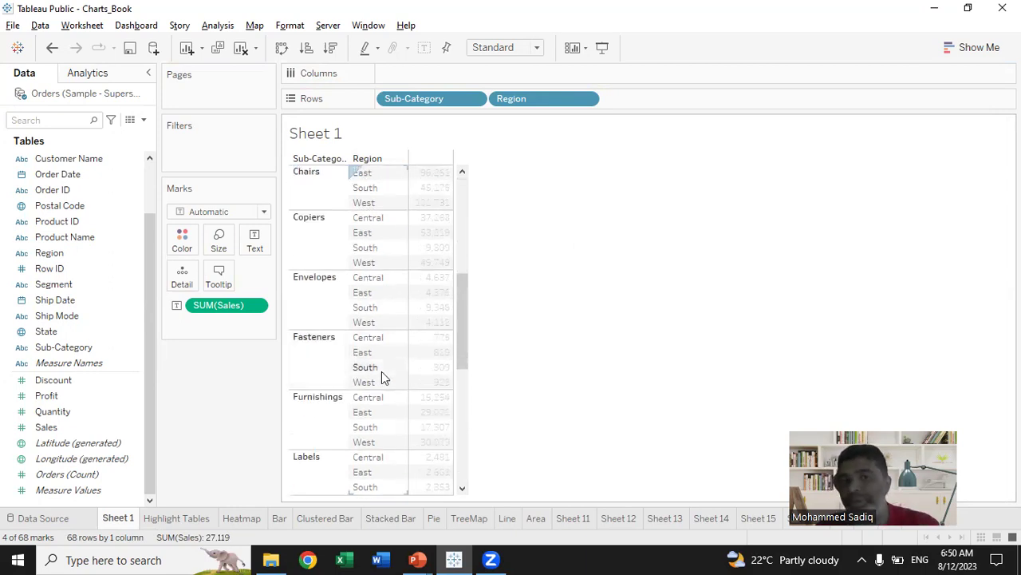
{"action": "scroll", "coordinate": [381, 371], "scroll_direction": "up", "scroll_amount": 6}
{"action": "left_click_drag", "start_coordinate": [531, 101], "coordinate": [225, 413]}
{"action": "left_click_drag", "start_coordinate": [63, 252], "coordinate": [415, 72]}
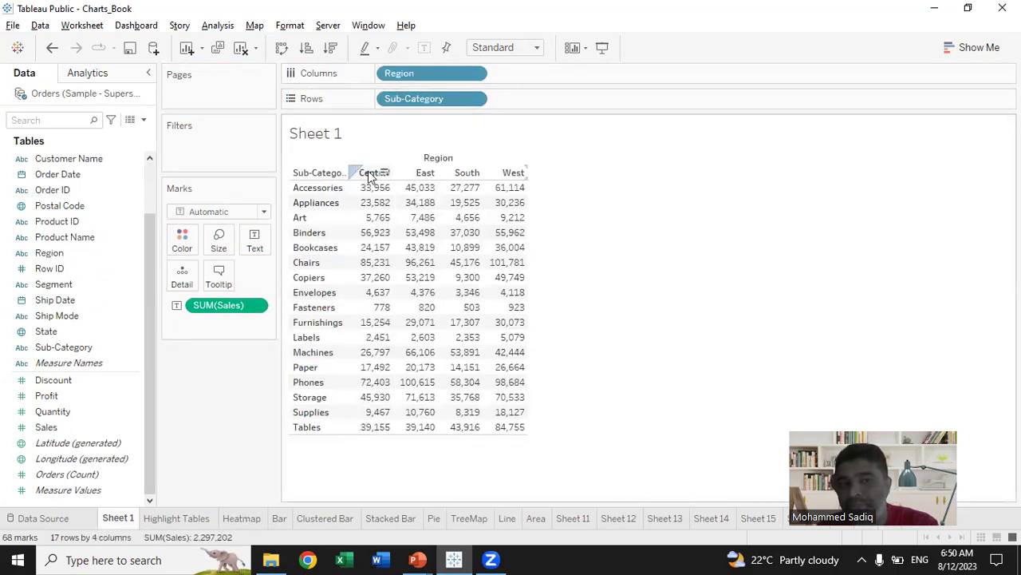
{"action": "left_click", "coordinate": [370, 174]}
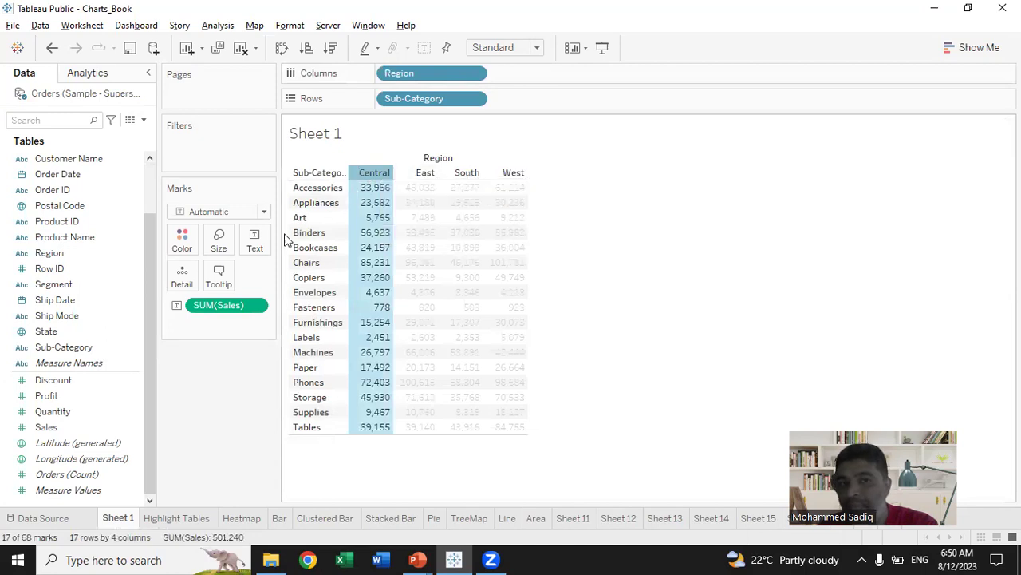
{"action": "left_click", "coordinate": [309, 233]}
{"action": "left_click", "coordinate": [311, 322]}
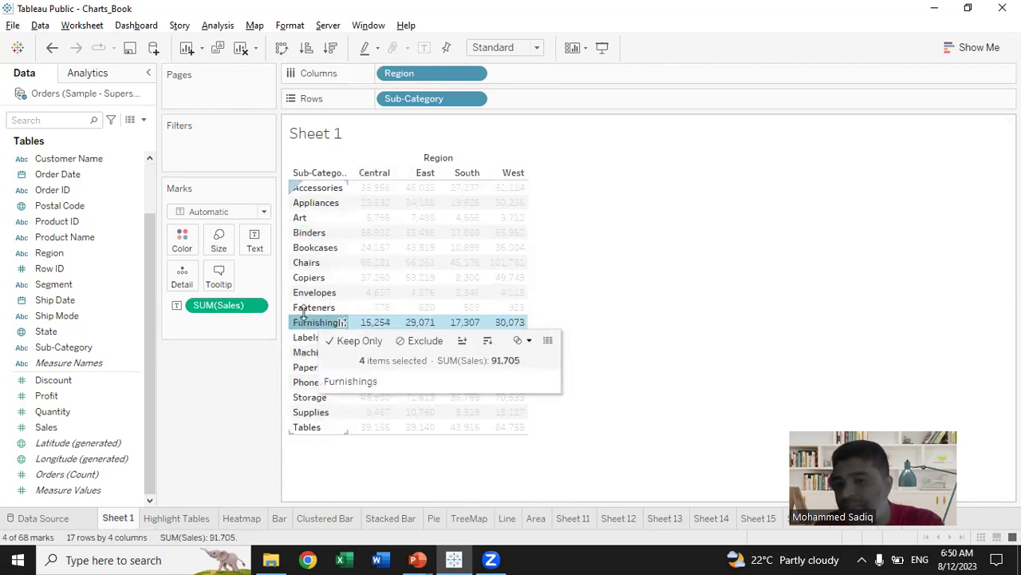
{"action": "left_click", "coordinate": [669, 218]}
{"action": "mouse_move", "coordinate": [383, 193]}
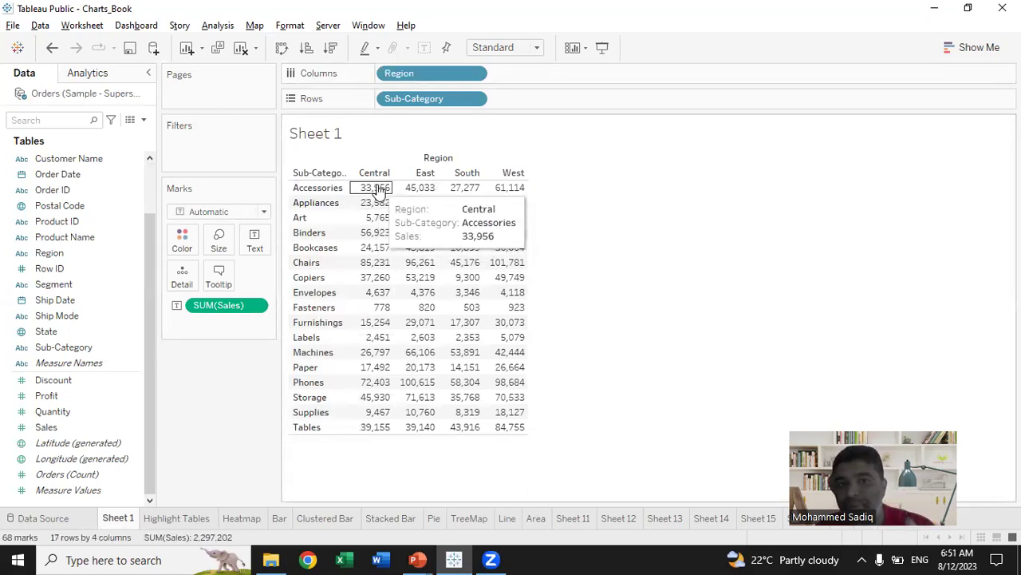
{"action": "mouse_move", "coordinate": [519, 196]}
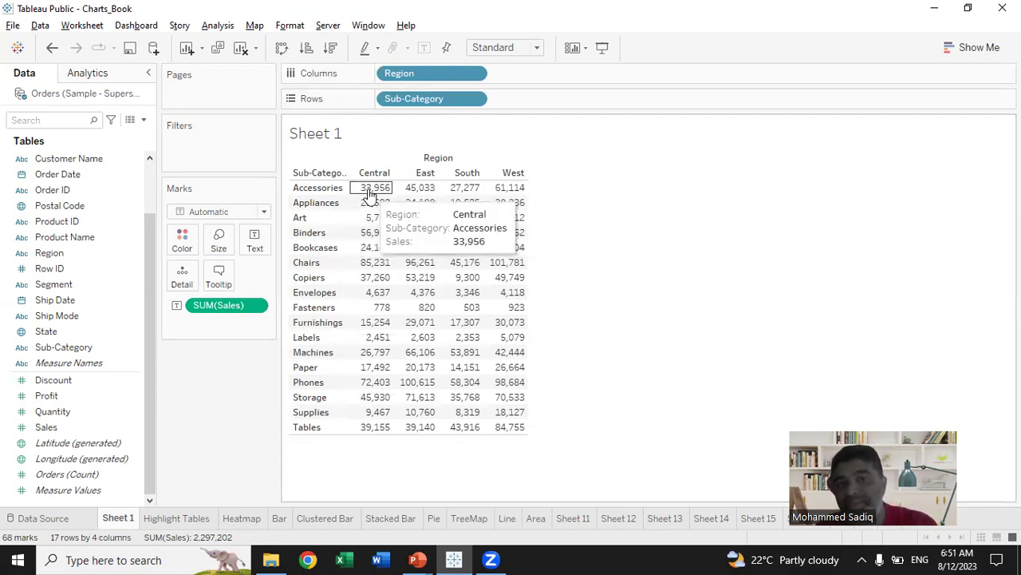
{"action": "mouse_move", "coordinate": [462, 195]}
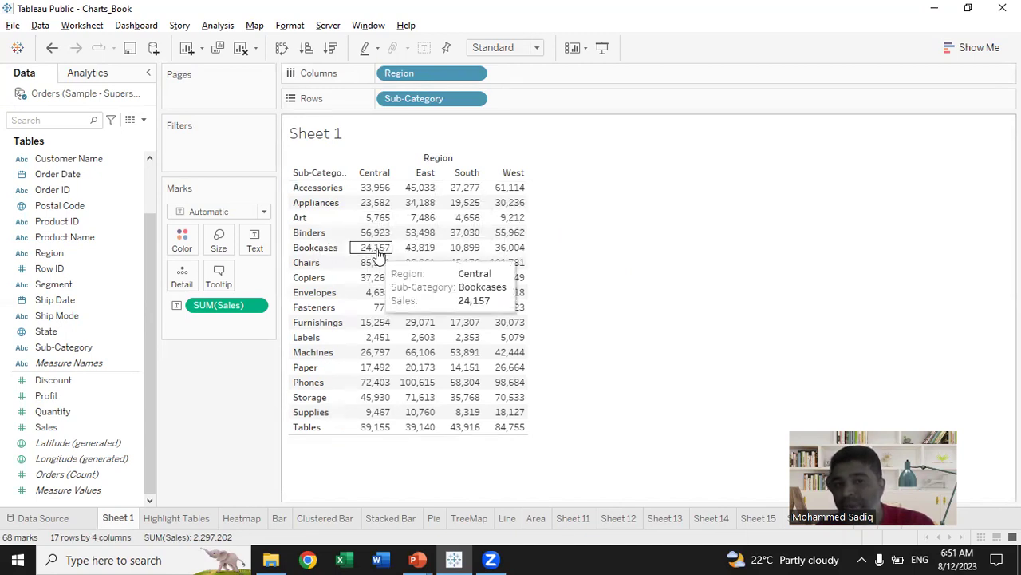
{"action": "mouse_move", "coordinate": [477, 294]}
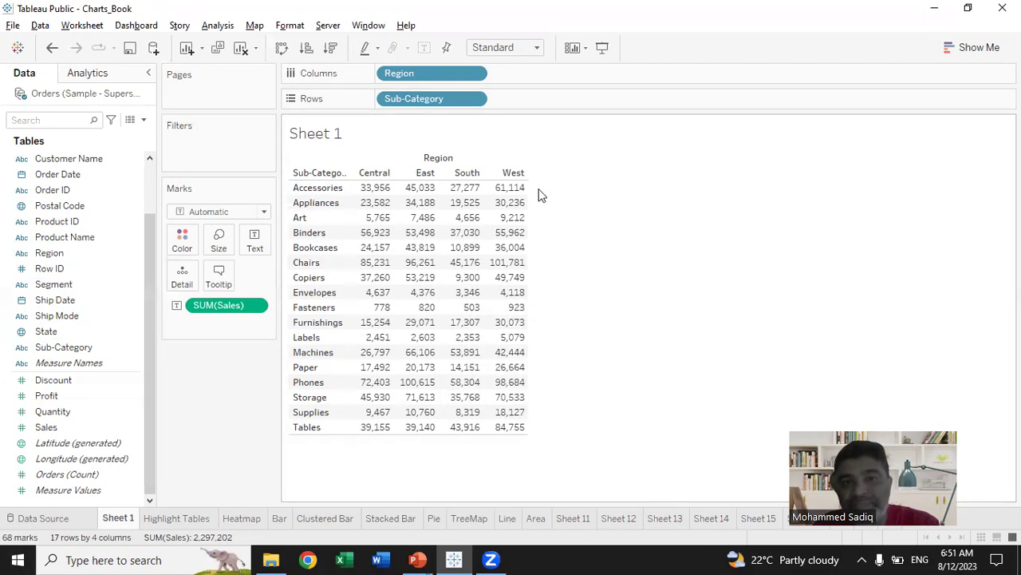
{"action": "left_click", "coordinate": [513, 191]}
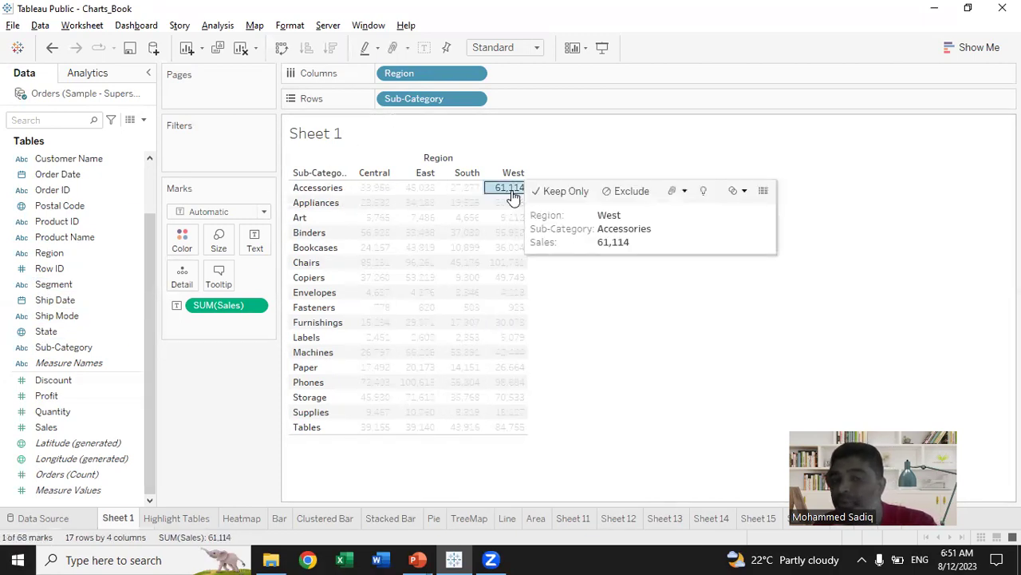
{"action": "left_click", "coordinate": [779, 206]}
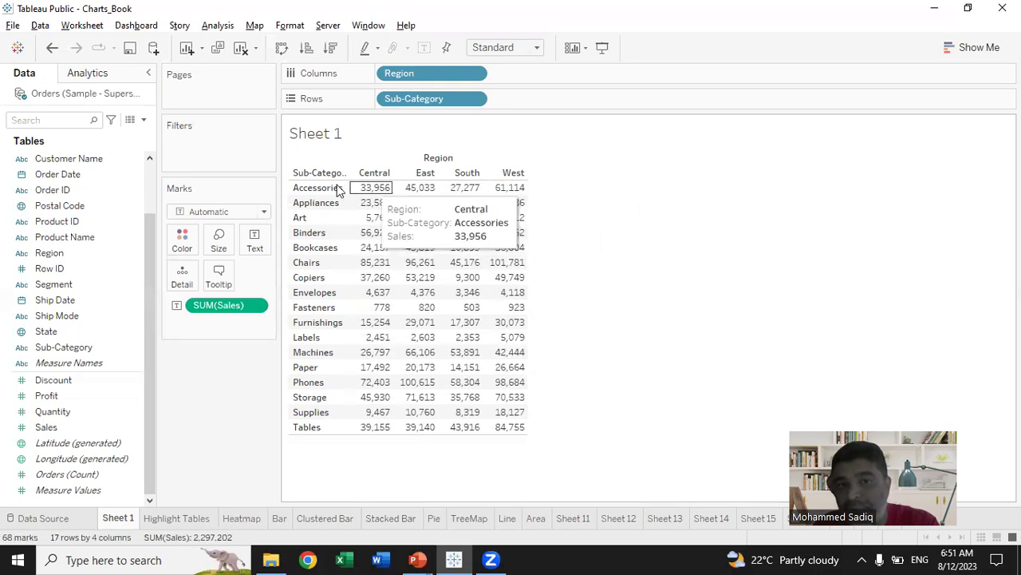
{"action": "mouse_move", "coordinate": [423, 190]}
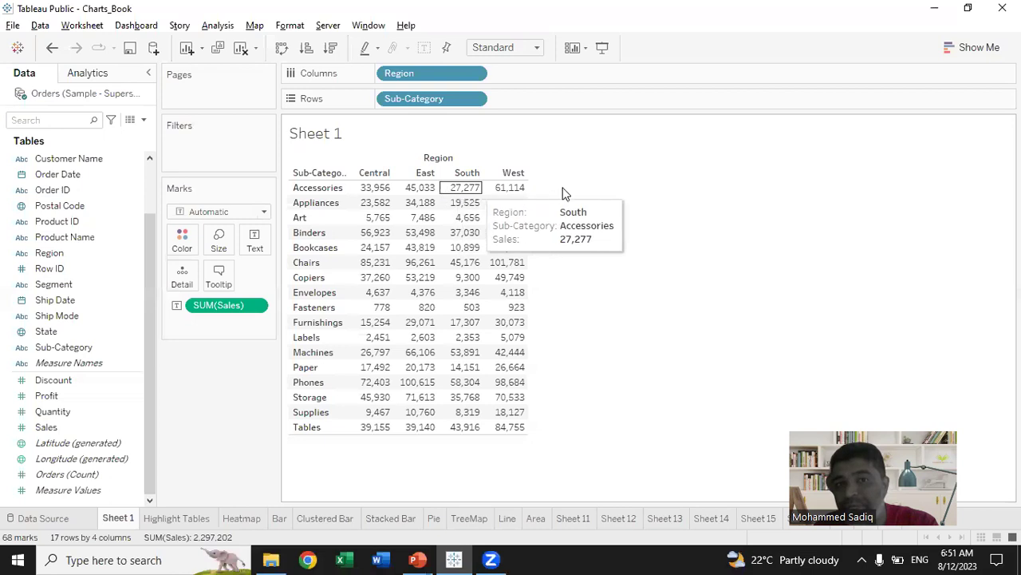
{"action": "mouse_move", "coordinate": [509, 197]}
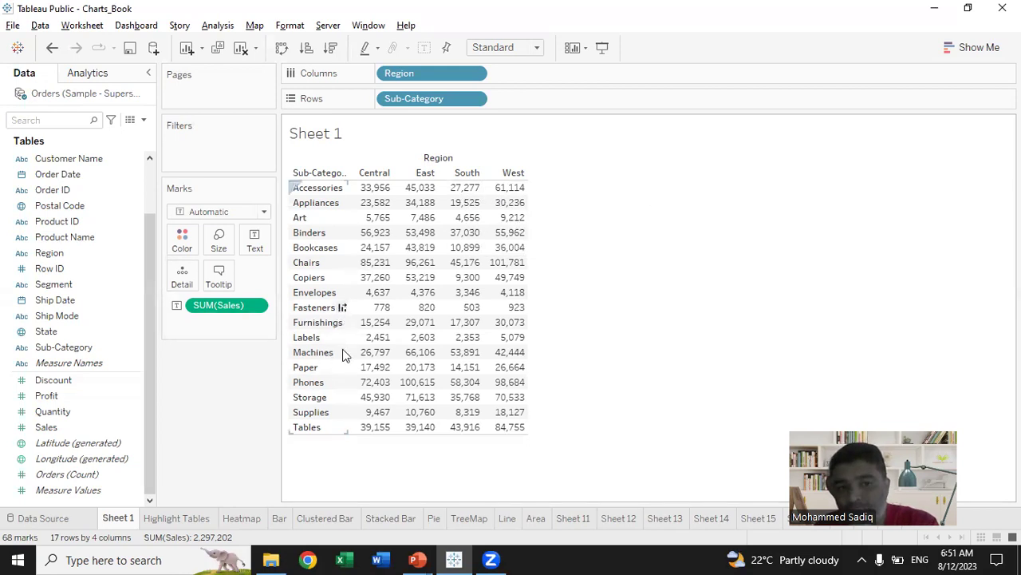
{"action": "mouse_move", "coordinate": [503, 367]}
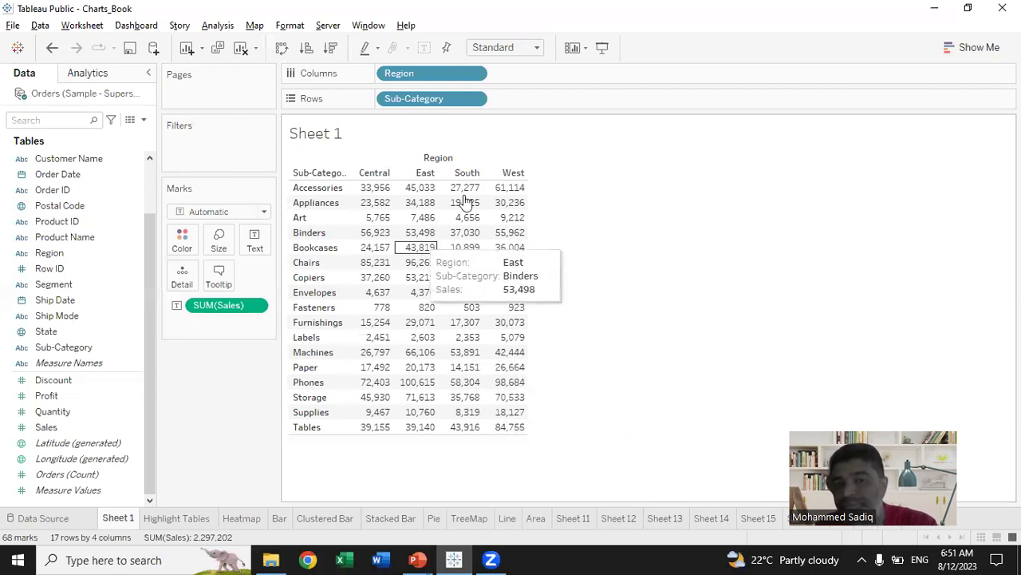
{"action": "mouse_move", "coordinate": [511, 265]}
{"action": "mouse_move", "coordinate": [520, 294]}
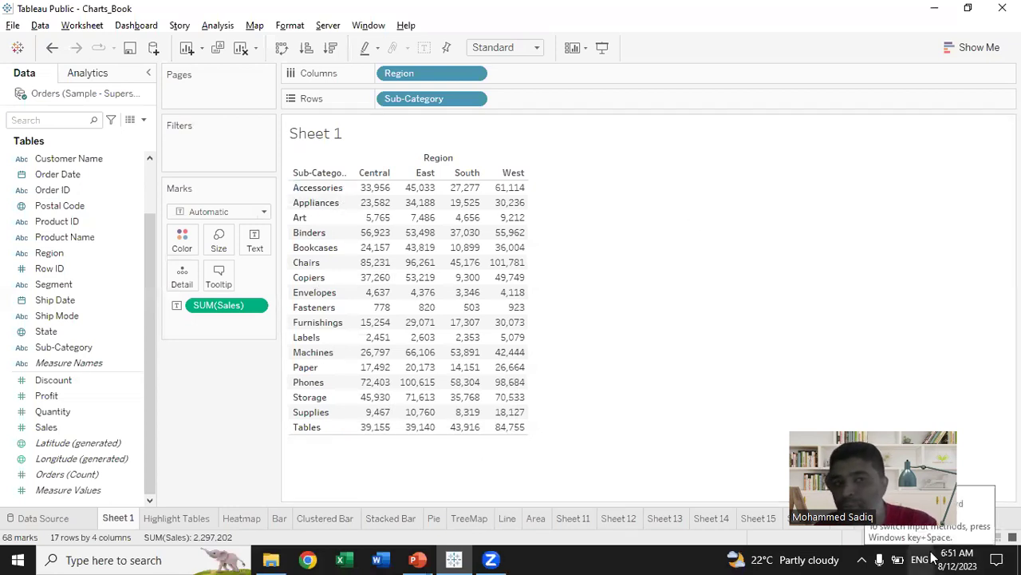
Add column grand totals from the Analytics pane and inspect the Central, South and West totals.
{"action": "left_click", "coordinate": [87, 74]}
{"action": "left_click_drag", "start_coordinate": [61, 179], "coordinate": [497, 170]}
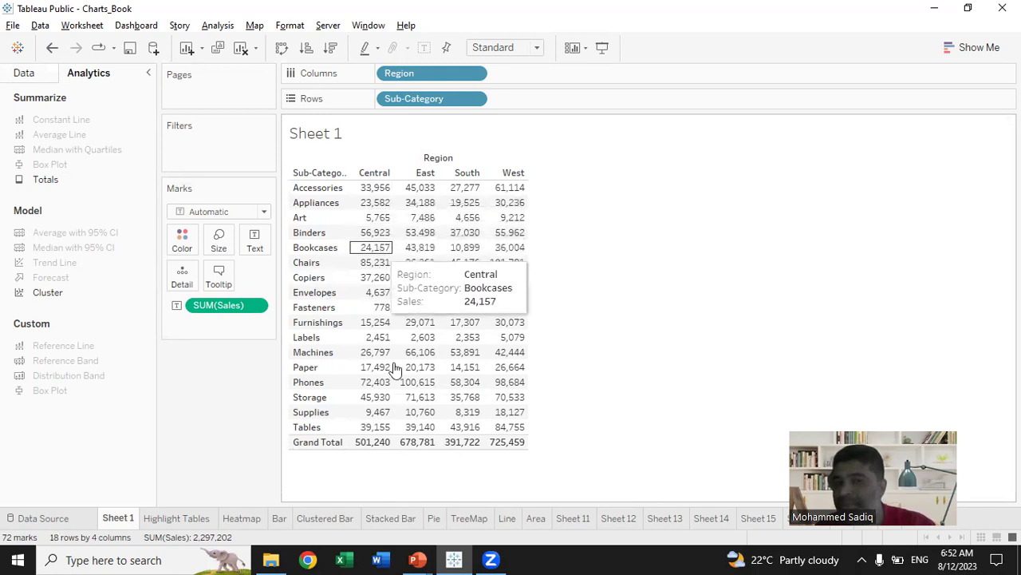
{"action": "mouse_move", "coordinate": [369, 449]}
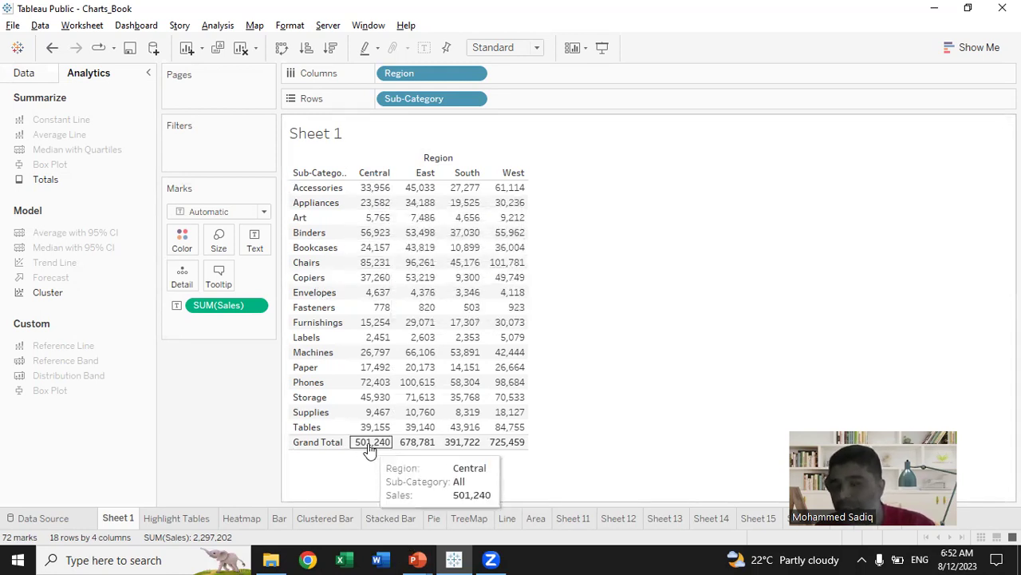
{"action": "left_click", "coordinate": [370, 448]}
{"action": "left_click", "coordinate": [537, 442]}
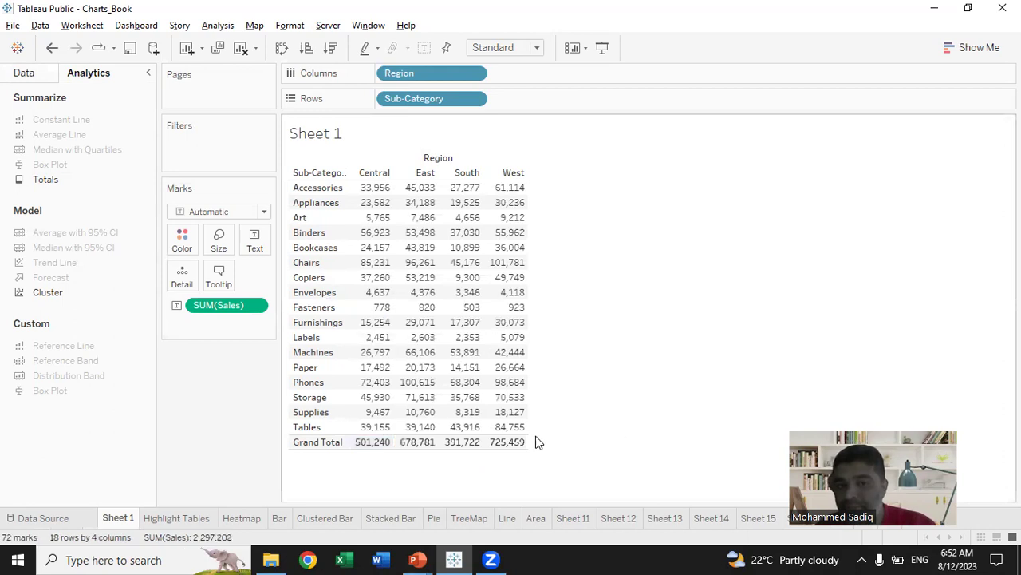
{"action": "left_click", "coordinate": [498, 447]}
{"action": "left_click", "coordinate": [467, 444]}
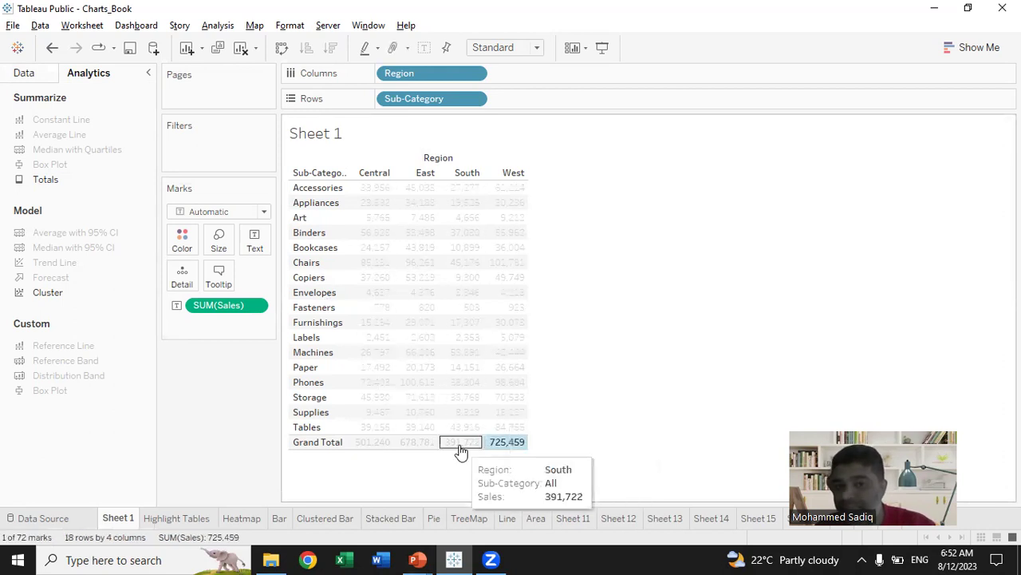
{"action": "left_click", "coordinate": [626, 382]}
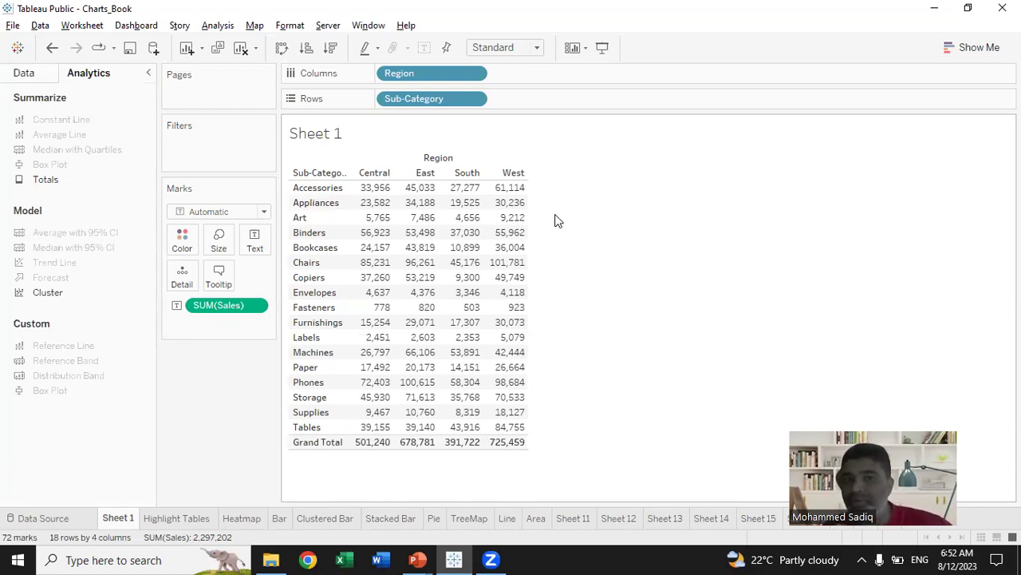
Add row grand totals per sub-category (Accessories 167,380) and inspect the Accessories row.
{"action": "left_click_drag", "start_coordinate": [45, 179], "coordinate": [580, 178]}
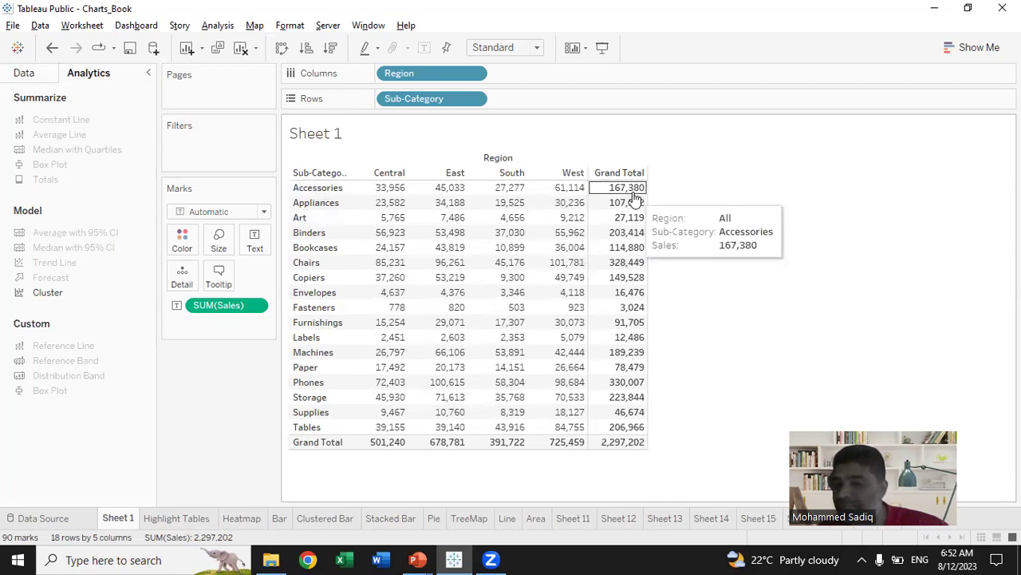
{"action": "left_click", "coordinate": [636, 189]}
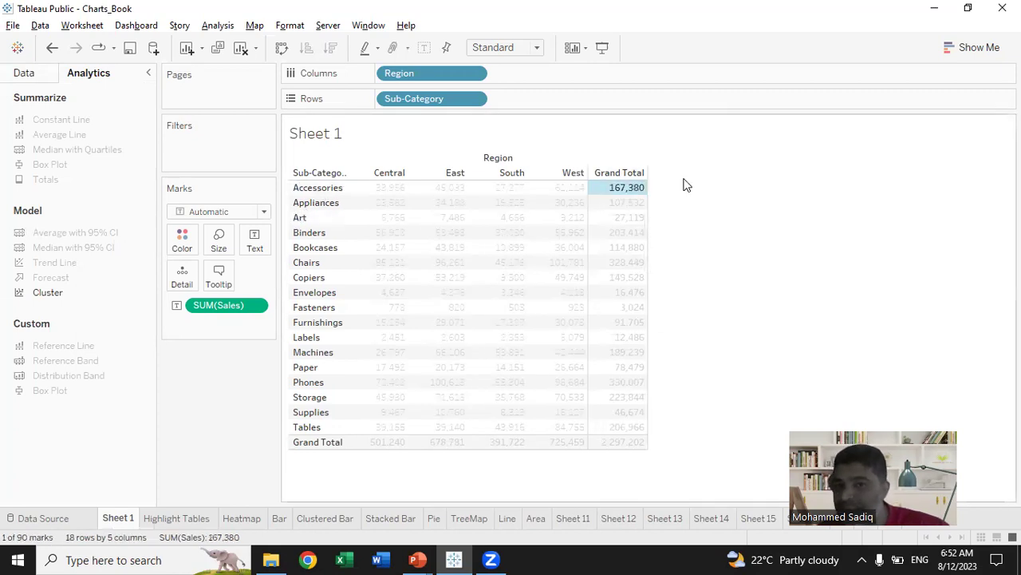
{"action": "left_click", "coordinate": [335, 189]}
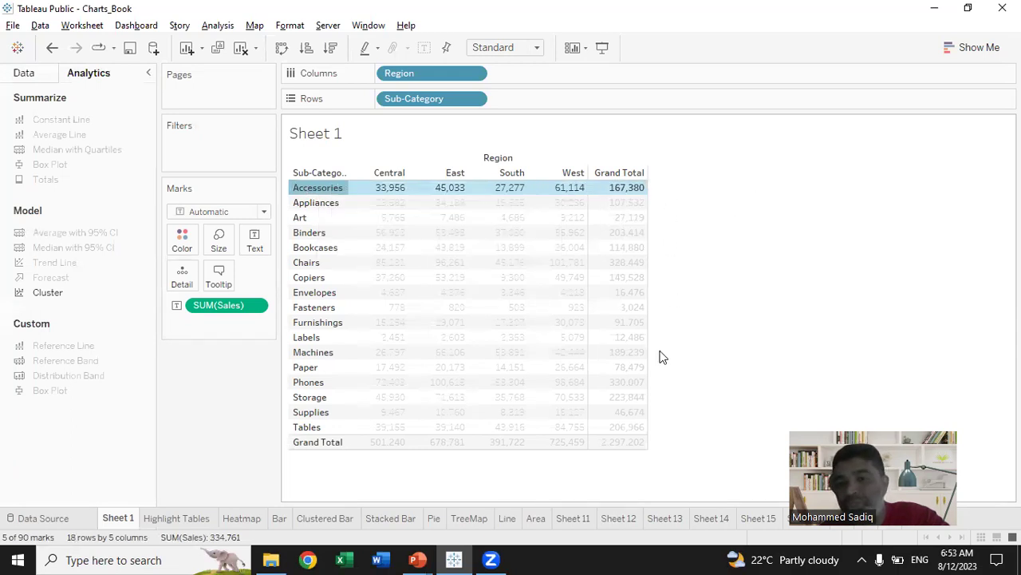
{"action": "left_click", "coordinate": [712, 242]}
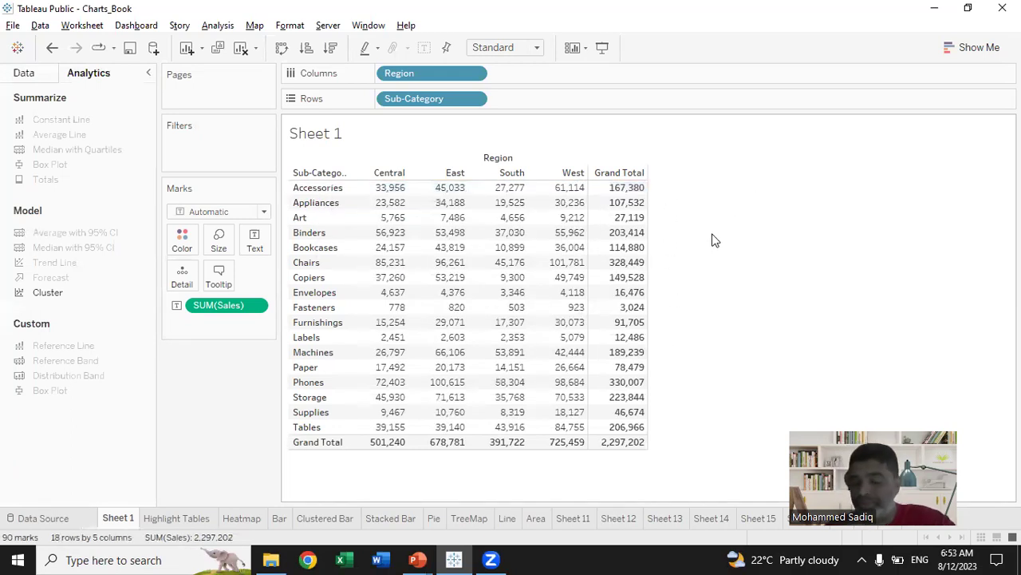
{"action": "mouse_move", "coordinate": [492, 252]}
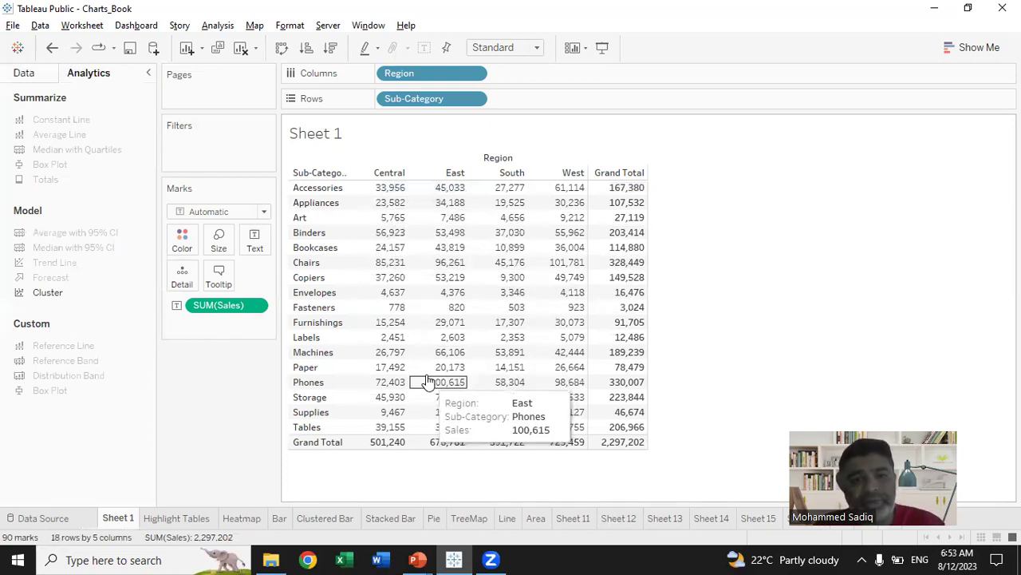
{"action": "mouse_move", "coordinate": [498, 232]}
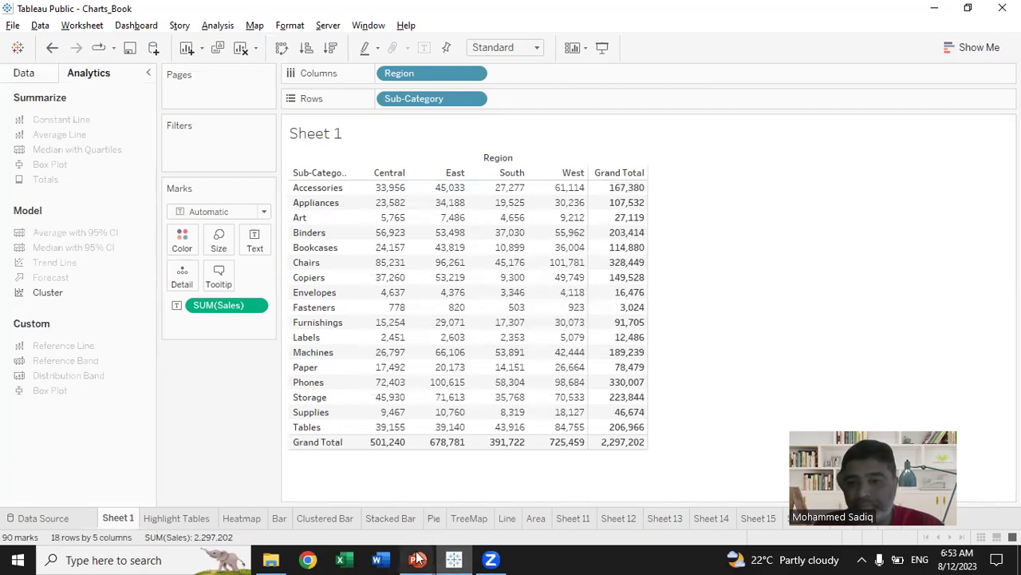
{"action": "mouse_move", "coordinate": [416, 559]}
{"action": "left_click", "coordinate": [453, 527]}
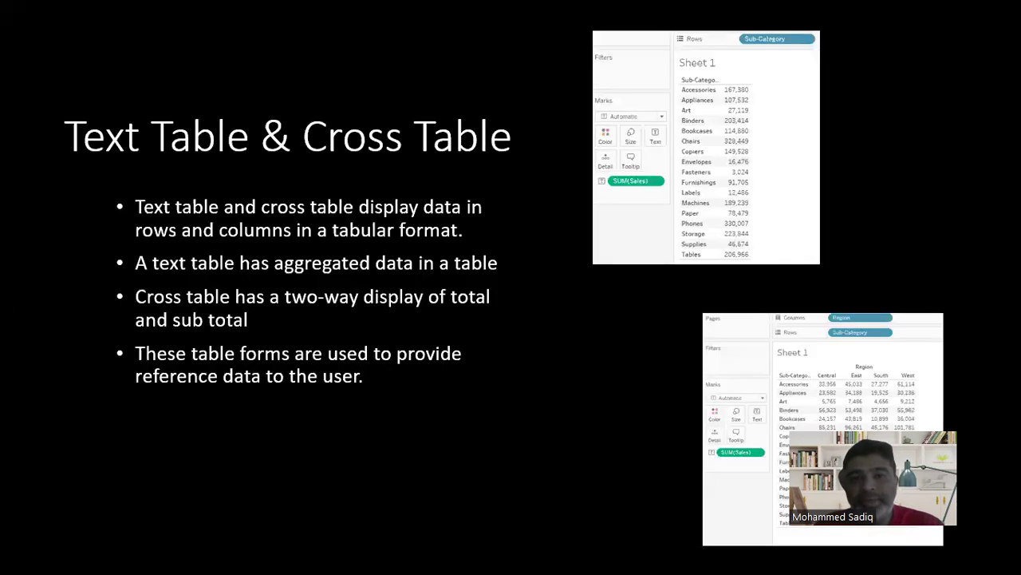
{"action": "left_click", "coordinate": [524, 229]}
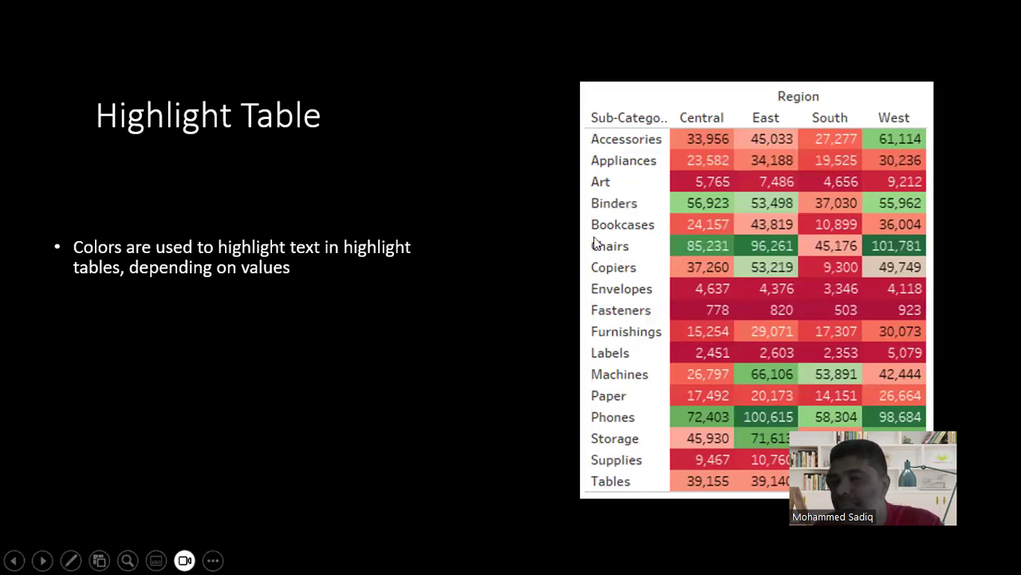
{"action": "key", "text": "Right"}
{"action": "key", "text": "Left"}
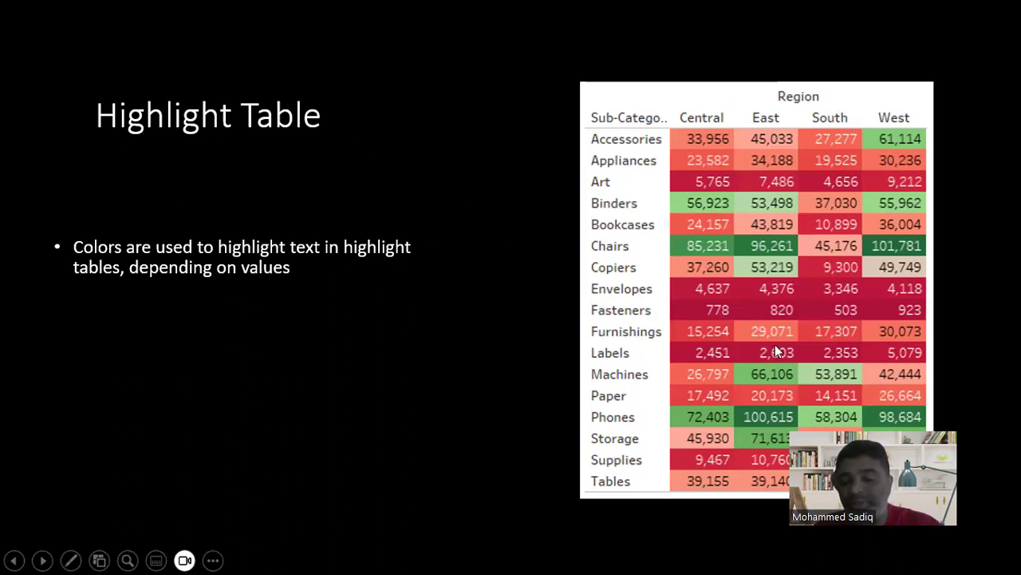
{"action": "key", "text": "alt+Tab"}
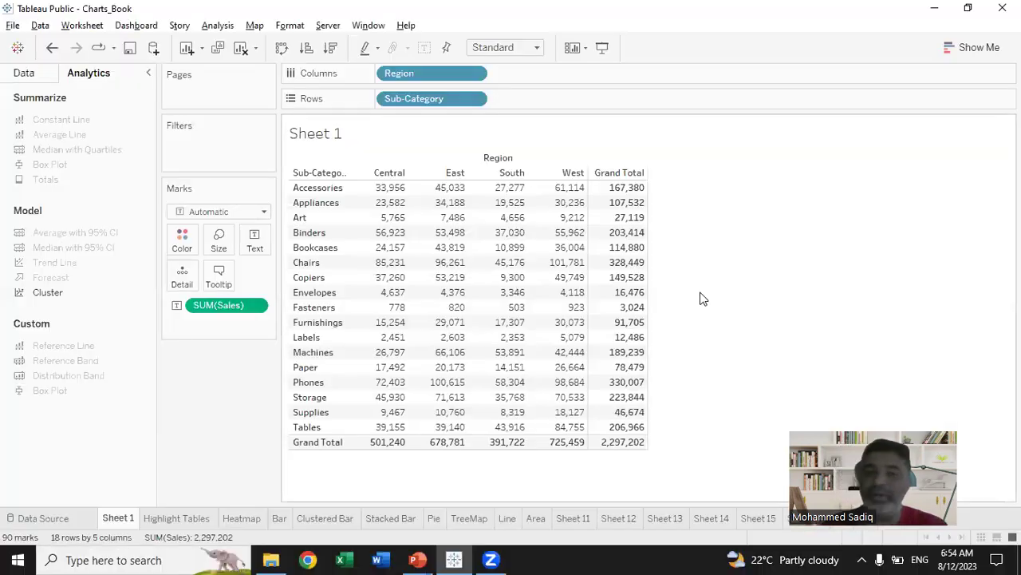
On the Highlight Tables sheet, remove the sales colouring and clear the sheet.
{"action": "left_click", "coordinate": [198, 519]}
{"action": "left_click_drag", "start_coordinate": [226, 305], "coordinate": [222, 358]}
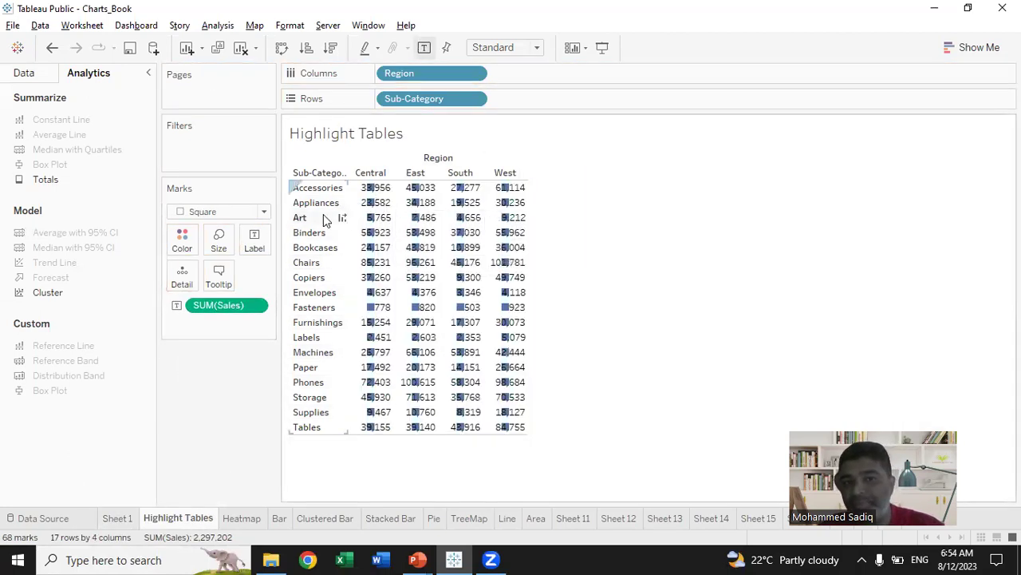
{"action": "left_click_drag", "start_coordinate": [226, 305], "coordinate": [254, 423]}
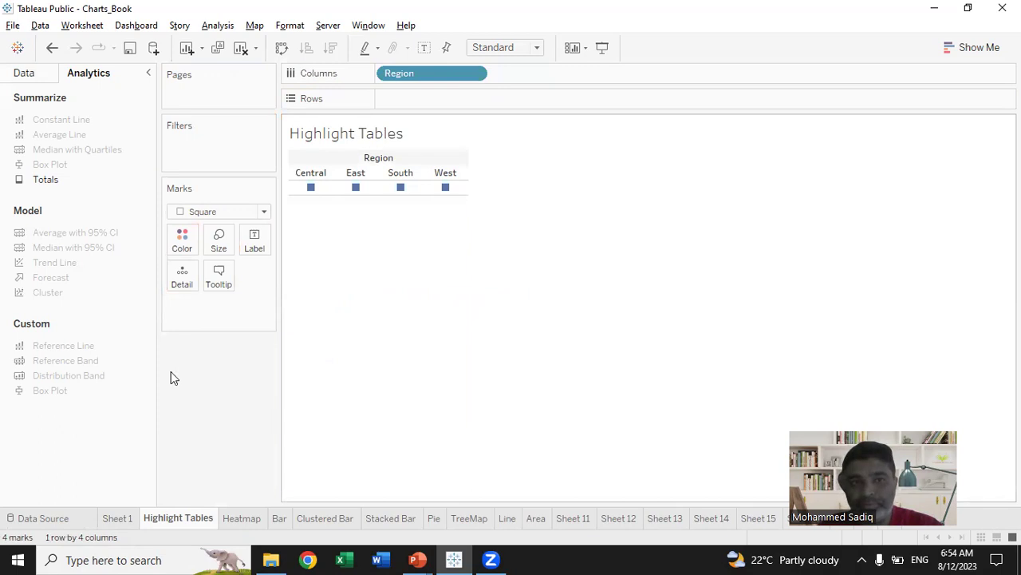
{"action": "left_click", "coordinate": [240, 47]}
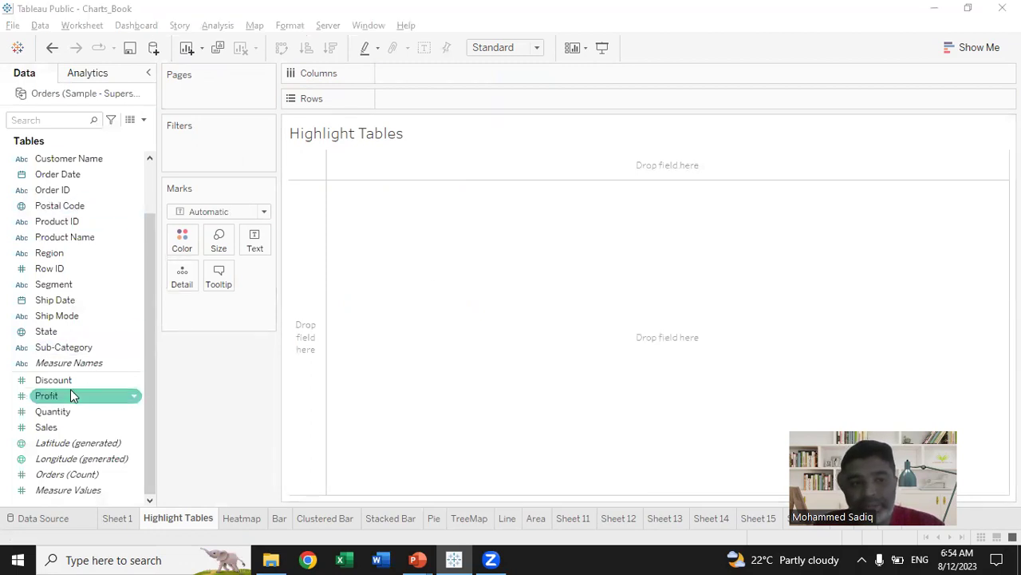
List SUM(Sales) for each Sub-Category, trying Region on Columns and then removing it.
{"action": "double_click", "coordinate": [80, 347]}
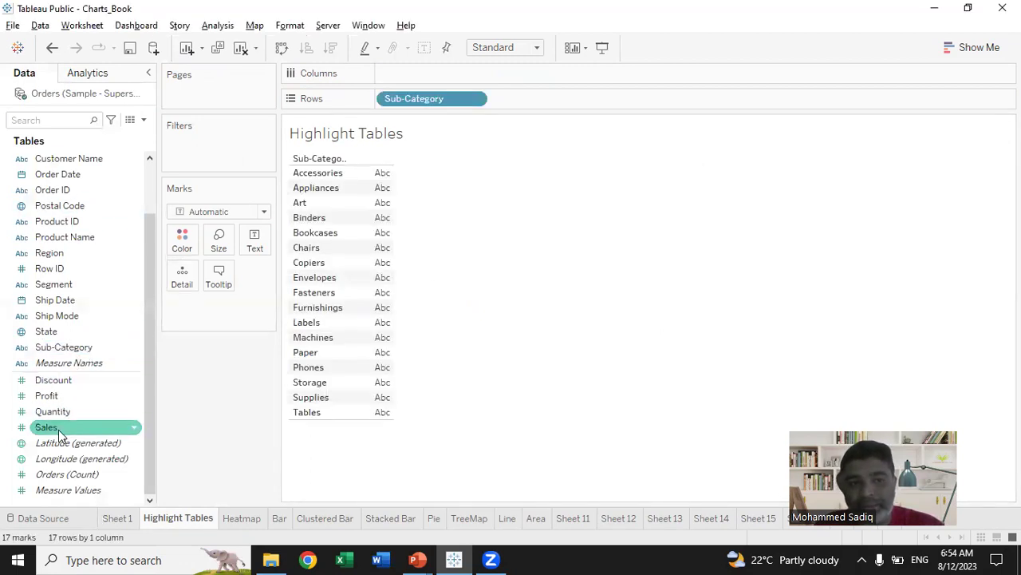
{"action": "double_click", "coordinate": [59, 434]}
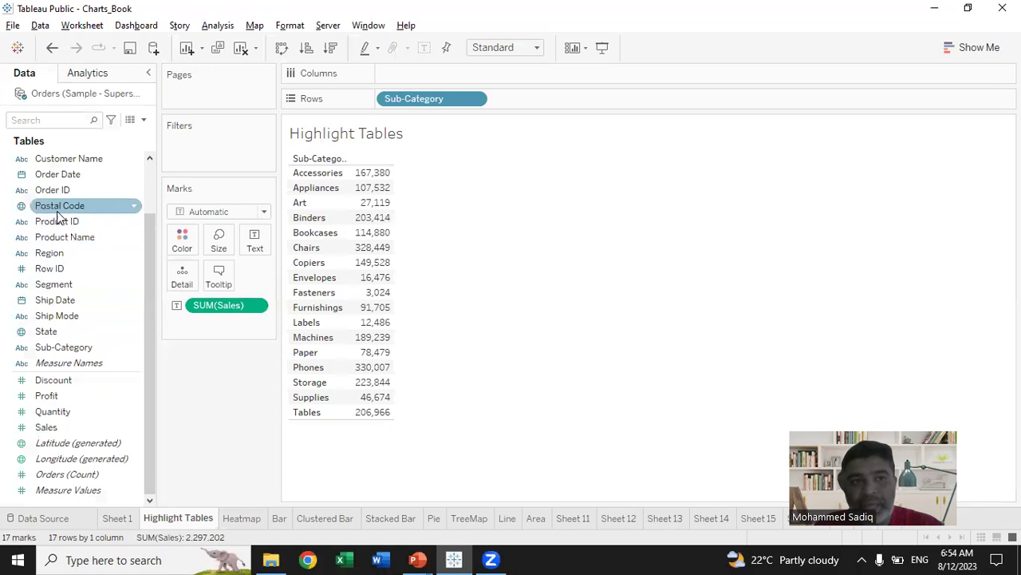
{"action": "double_click", "coordinate": [74, 252]}
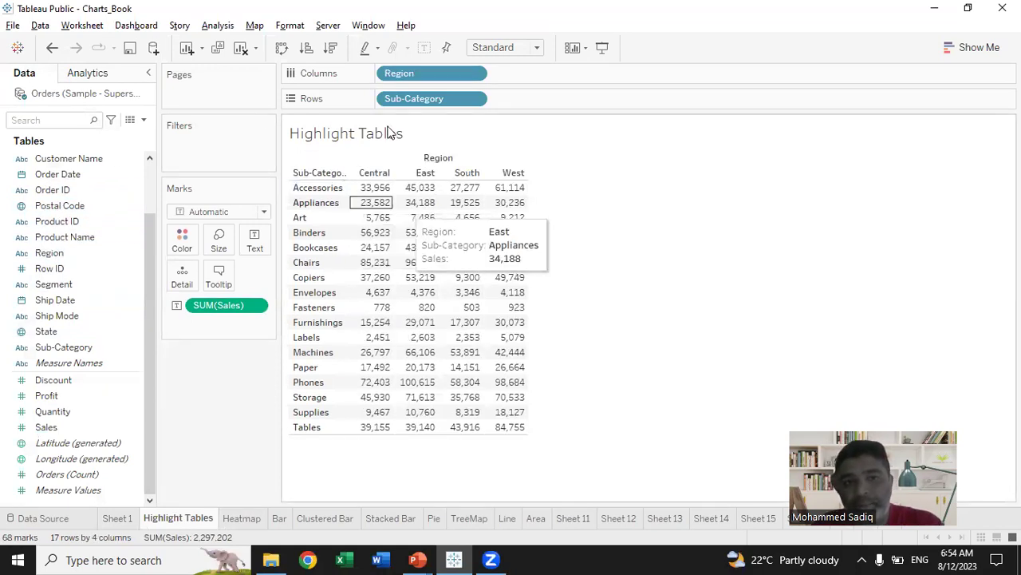
{"action": "left_click_drag", "start_coordinate": [429, 74], "coordinate": [244, 375]}
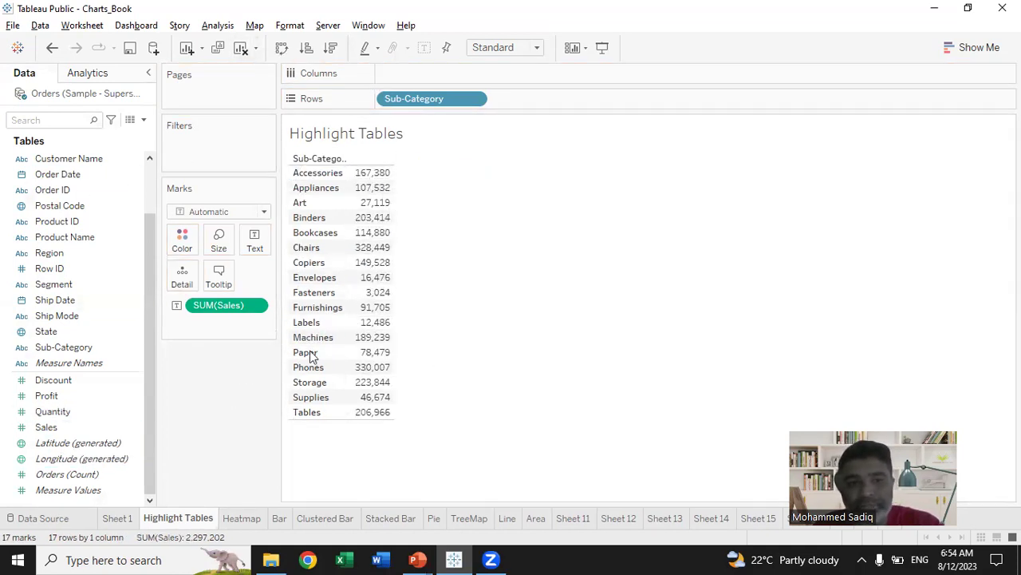
{"action": "left_click", "coordinate": [55, 428]}
Colour the sub-category sales by value and change the mark type from Automatic to Square.
{"action": "left_click_drag", "start_coordinate": [57, 431], "coordinate": [193, 258]}
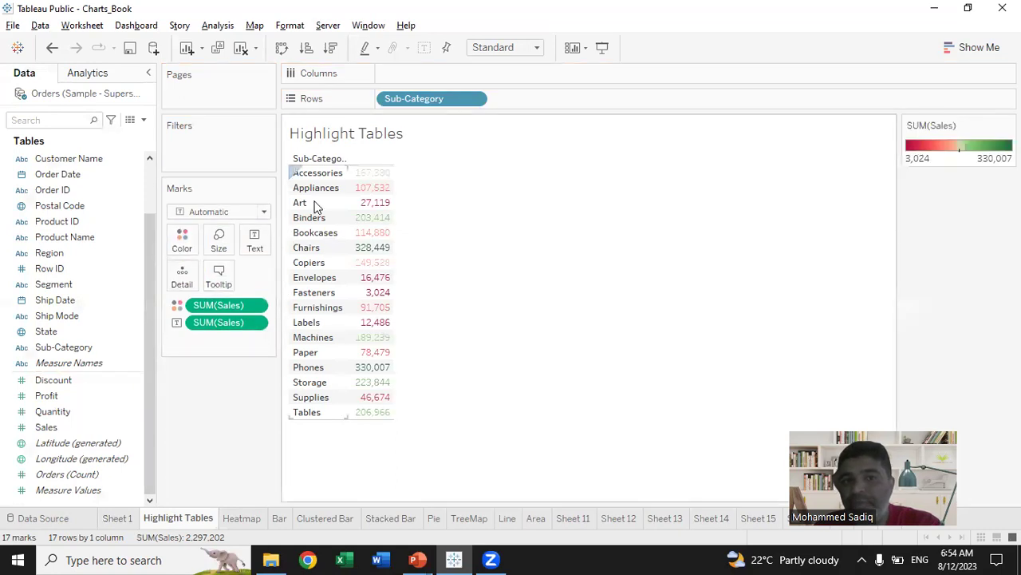
{"action": "mouse_move", "coordinate": [372, 222]}
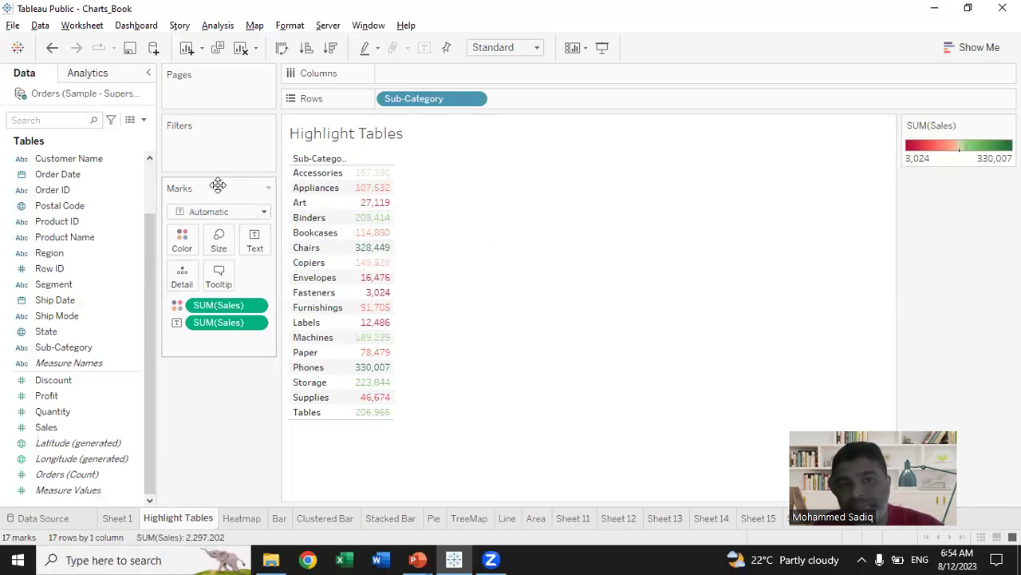
{"action": "left_click", "coordinate": [264, 214]}
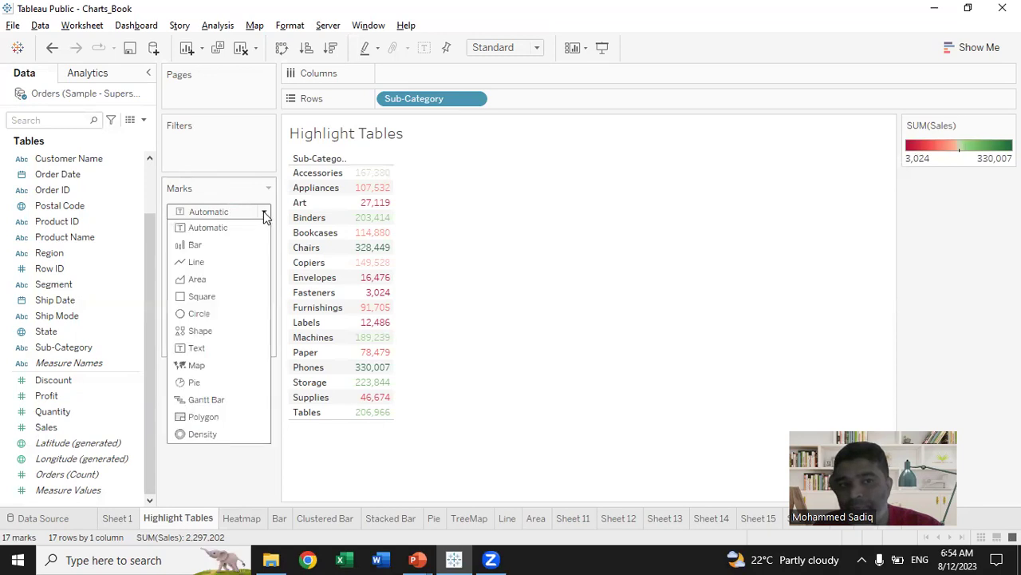
{"action": "left_click", "coordinate": [202, 300]}
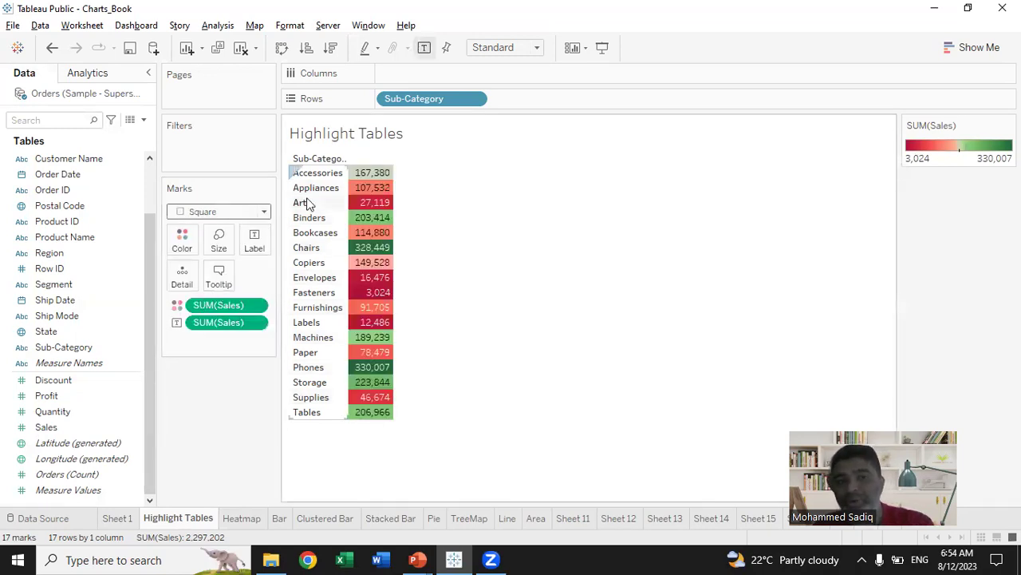
{"action": "mouse_move", "coordinate": [383, 188]}
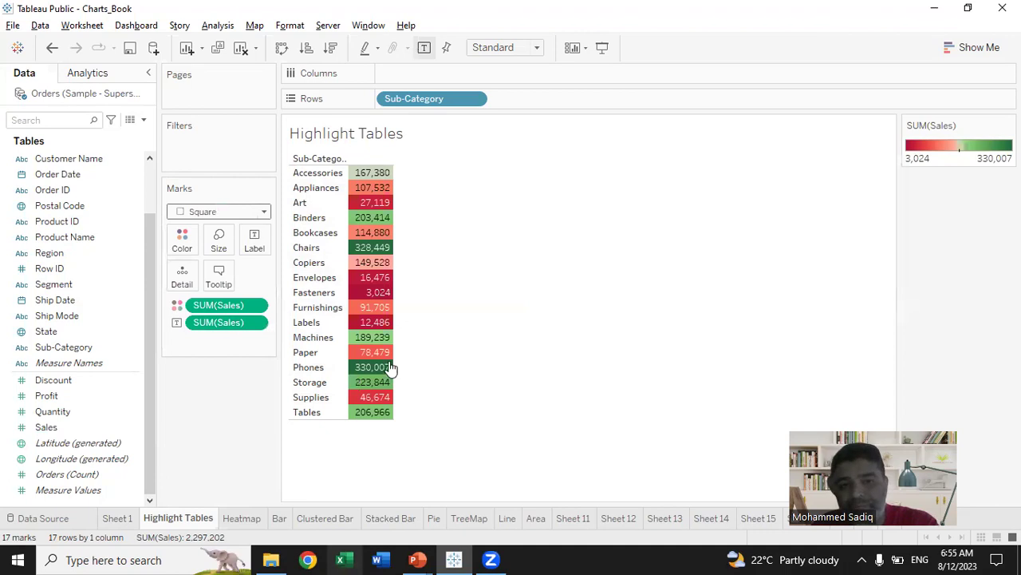
{"action": "mouse_move", "coordinate": [384, 382]}
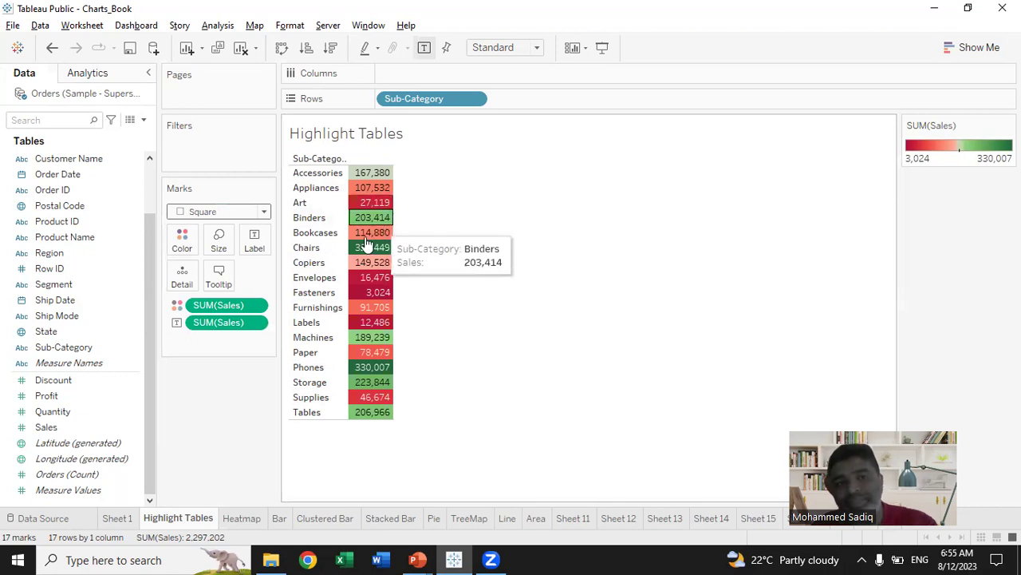
Apply the Blue-Teal colour palette to the sales shading and widen the sales column.
{"action": "left_click", "coordinate": [182, 242]}
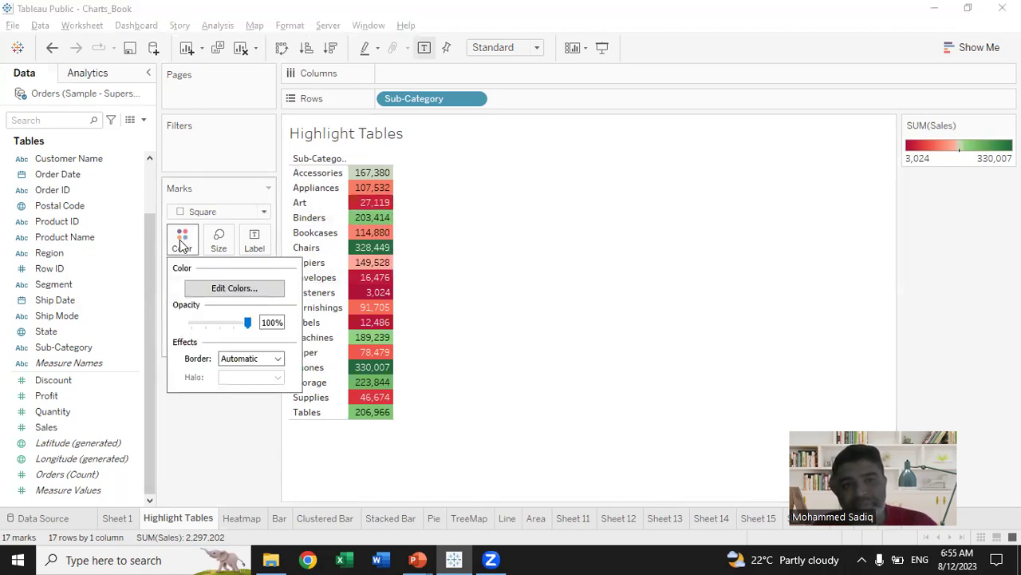
{"action": "left_click", "coordinate": [244, 289]}
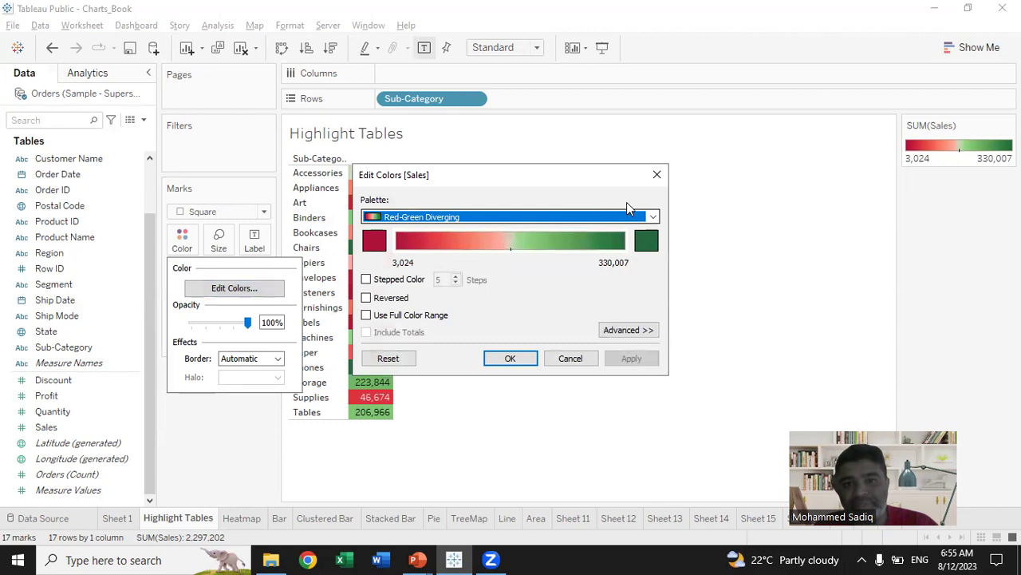
{"action": "left_click", "coordinate": [642, 217]}
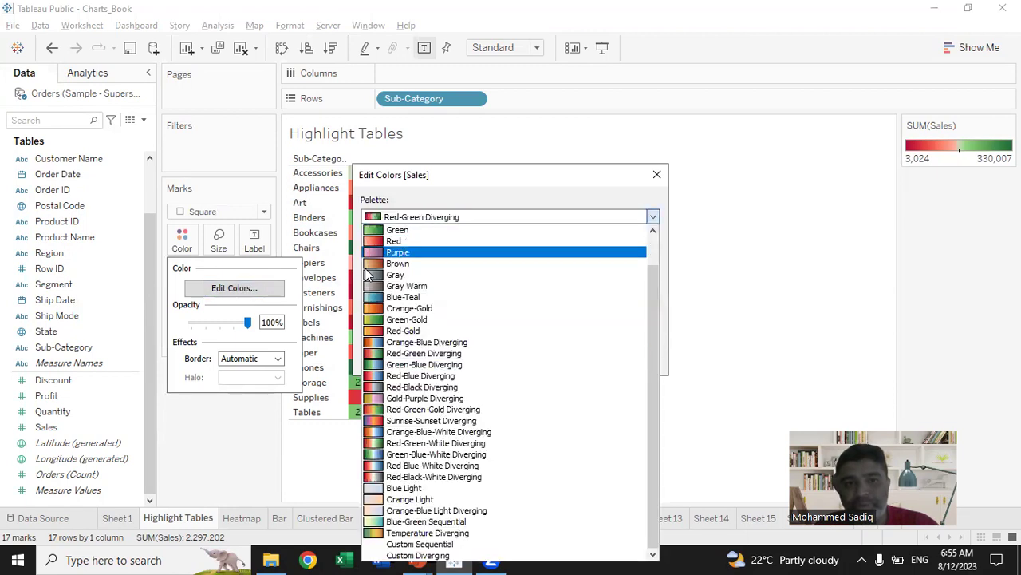
{"action": "left_click", "coordinate": [423, 302]}
{"action": "left_click", "coordinate": [632, 359]}
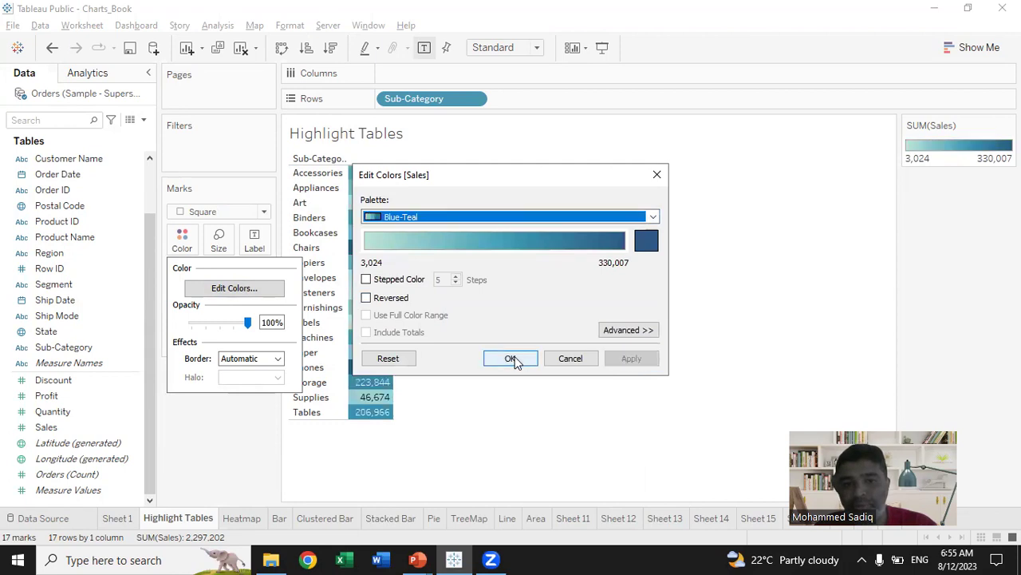
{"action": "left_click", "coordinate": [511, 358]}
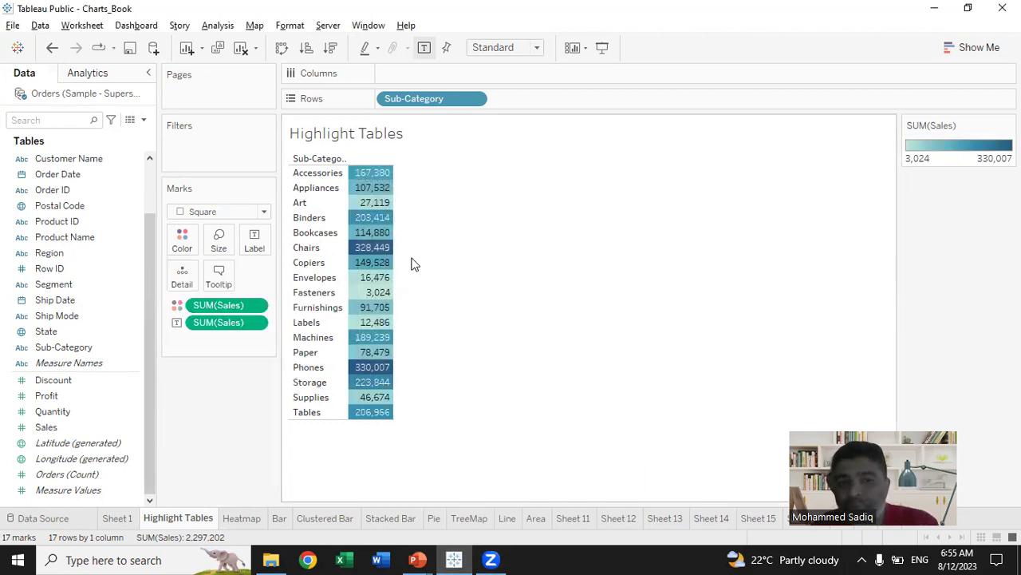
{"action": "mouse_move", "coordinate": [383, 255]}
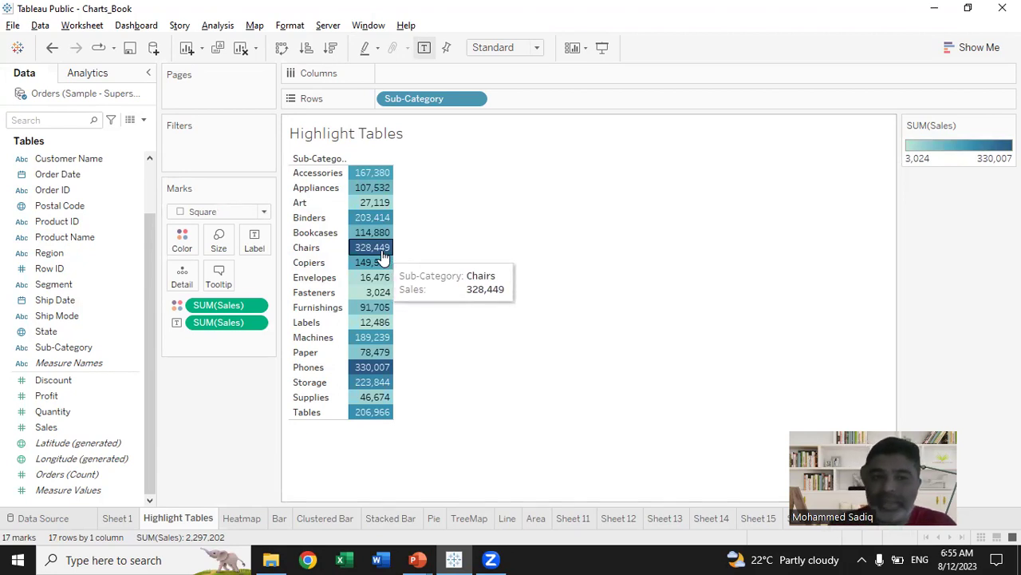
{"action": "mouse_move", "coordinate": [371, 294]}
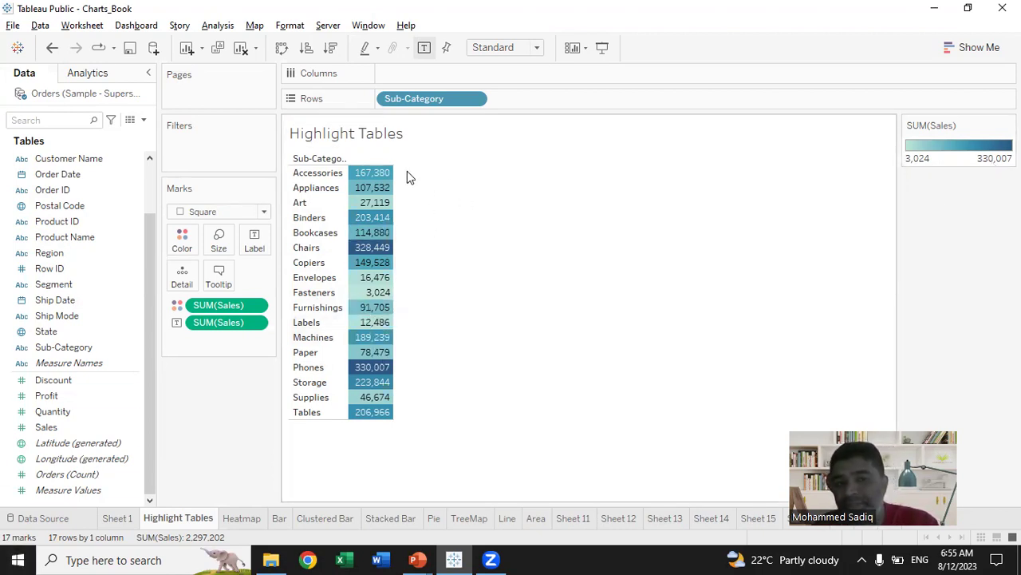
{"action": "left_click_drag", "start_coordinate": [394, 181], "coordinate": [435, 186]}
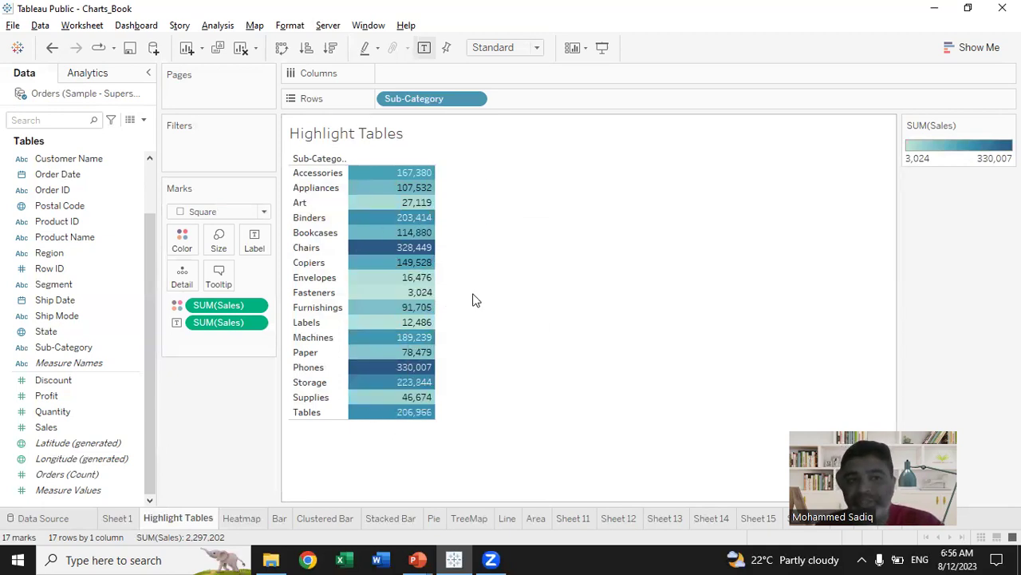
Add Region to Columns, giving Central, East, South and West shaded cells from 503 to 101,781.
{"action": "left_click_drag", "start_coordinate": [49, 252], "coordinate": [392, 73]}
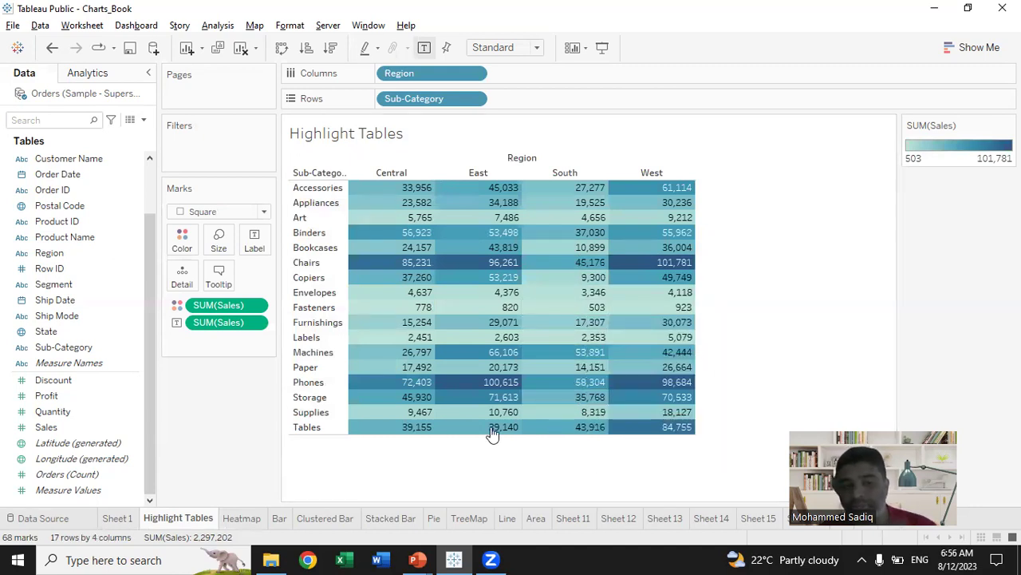
Compare Sheet 1 with Highlight Tables, then bring up the PowerPoint slide show's Highlight Table slide.
{"action": "left_click", "coordinate": [116, 519]}
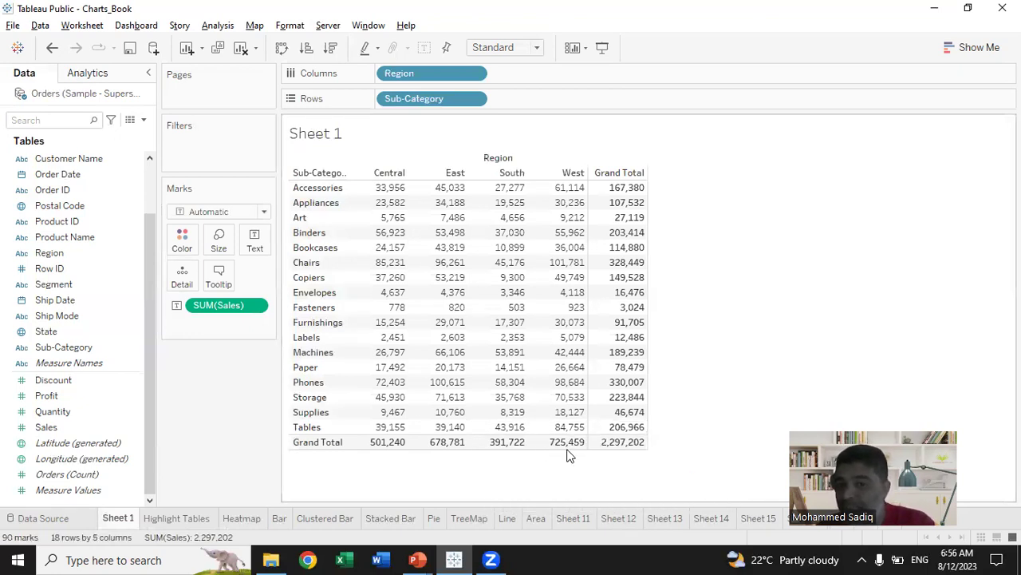
{"action": "left_click", "coordinate": [162, 520]}
{"action": "mouse_move", "coordinate": [520, 252]}
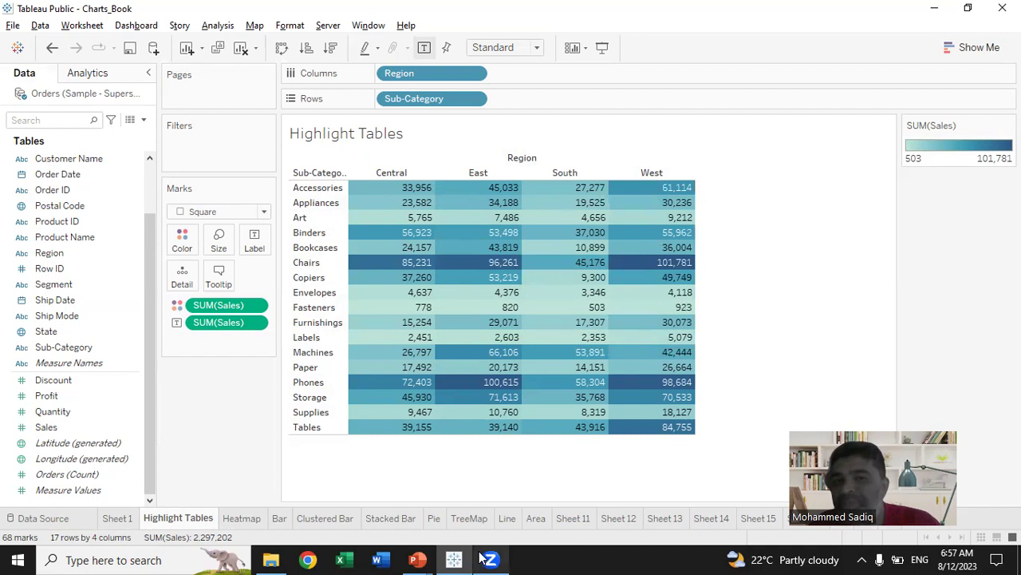
{"action": "mouse_move", "coordinate": [456, 559]}
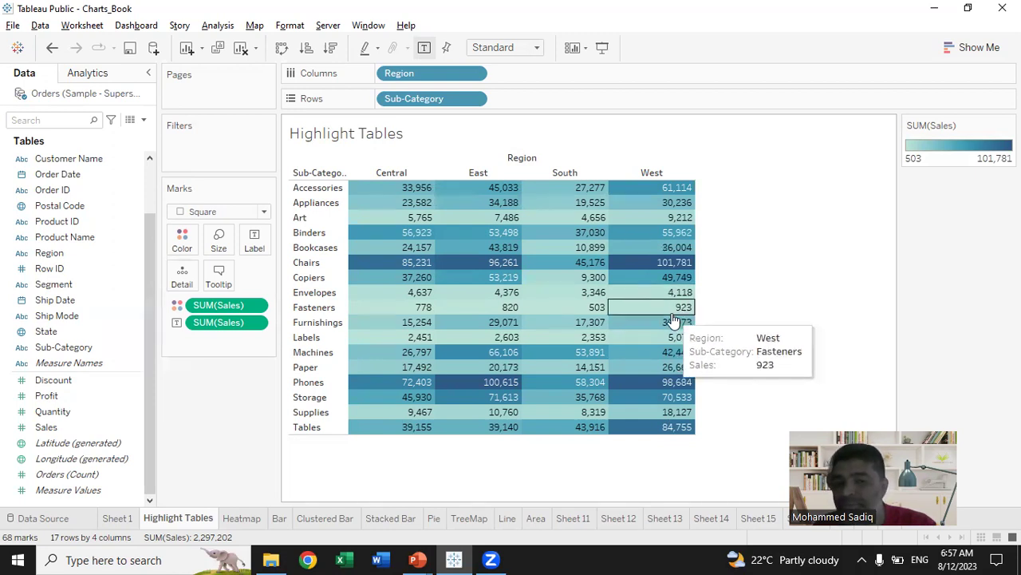
{"action": "left_click", "coordinate": [418, 559]}
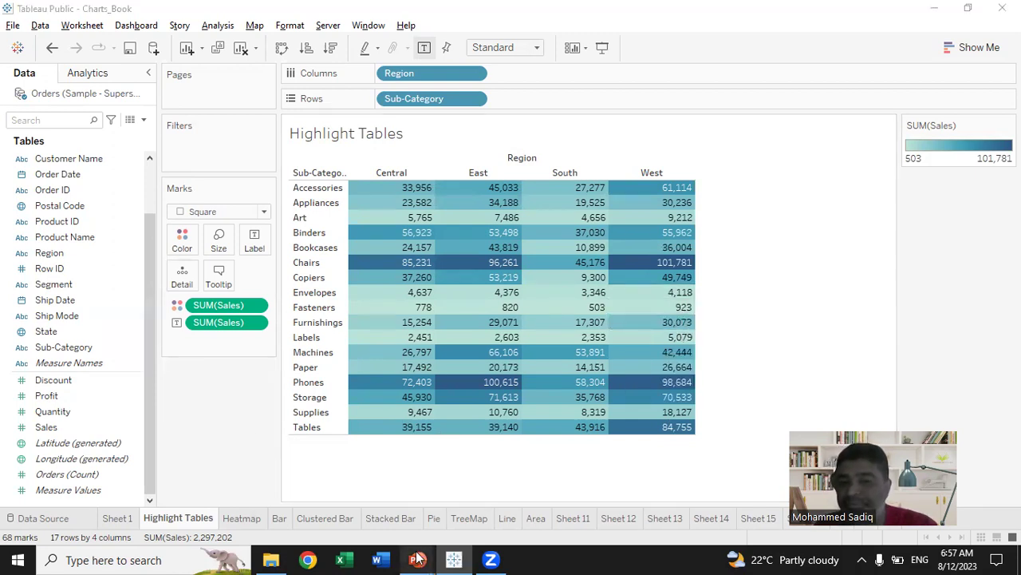
{"action": "left_click", "coordinate": [461, 488]}
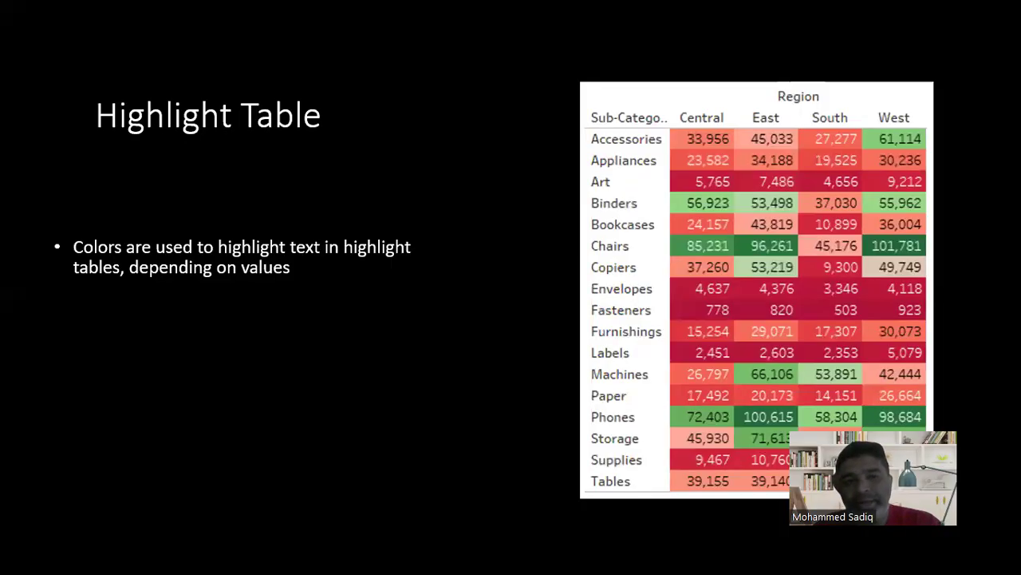
Advance the slide show to the Heat Map slide and switch back to Tableau Public.
{"action": "key", "text": "Right"}
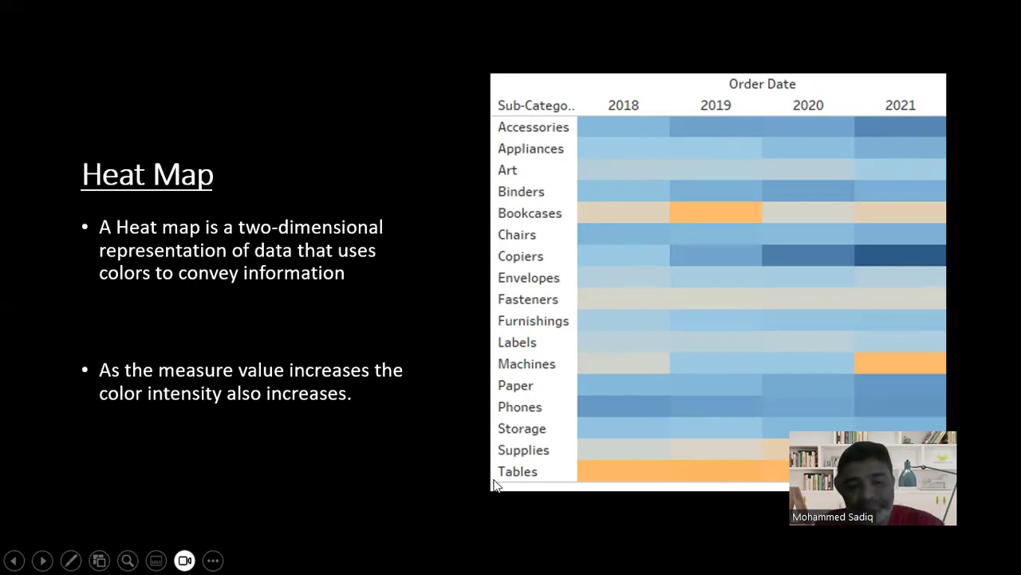
{"action": "key", "text": "alt+Tab"}
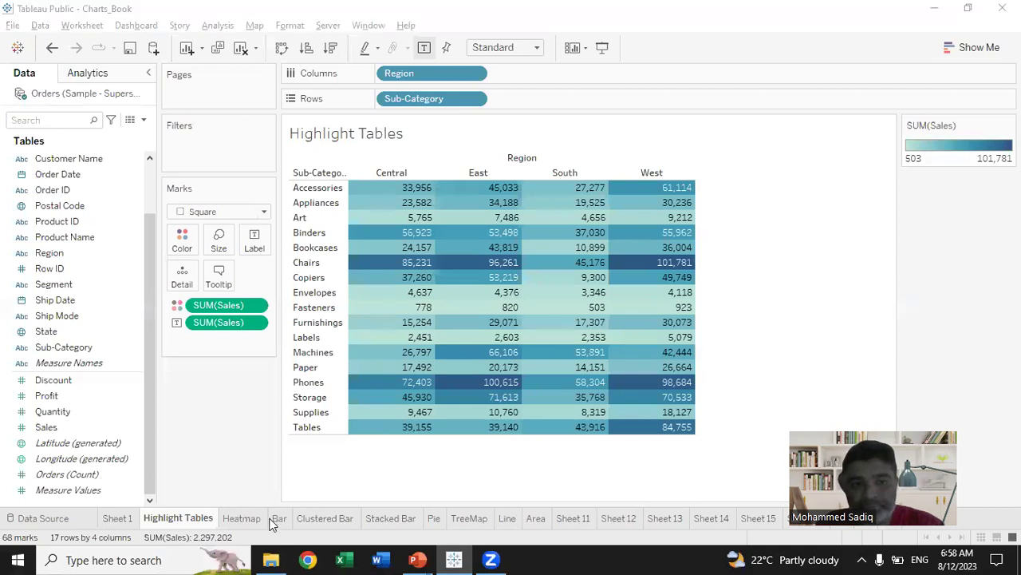
Clear the Heatmap sheet and lay out Sub-Category rows by Order Date years, coloured by SUM(Profit).
{"action": "left_click", "coordinate": [241, 517]}
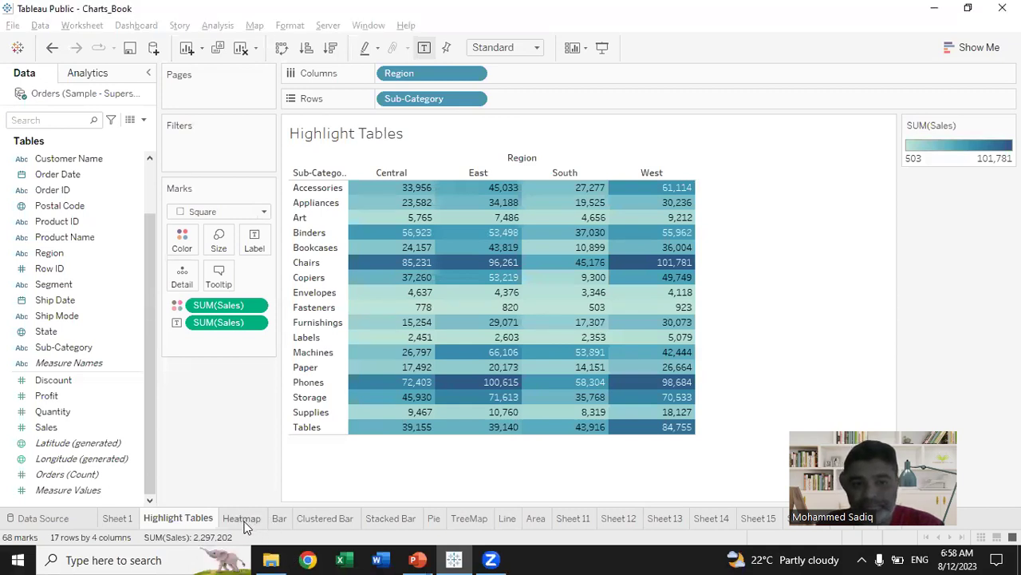
{"action": "left_click", "coordinate": [240, 49]}
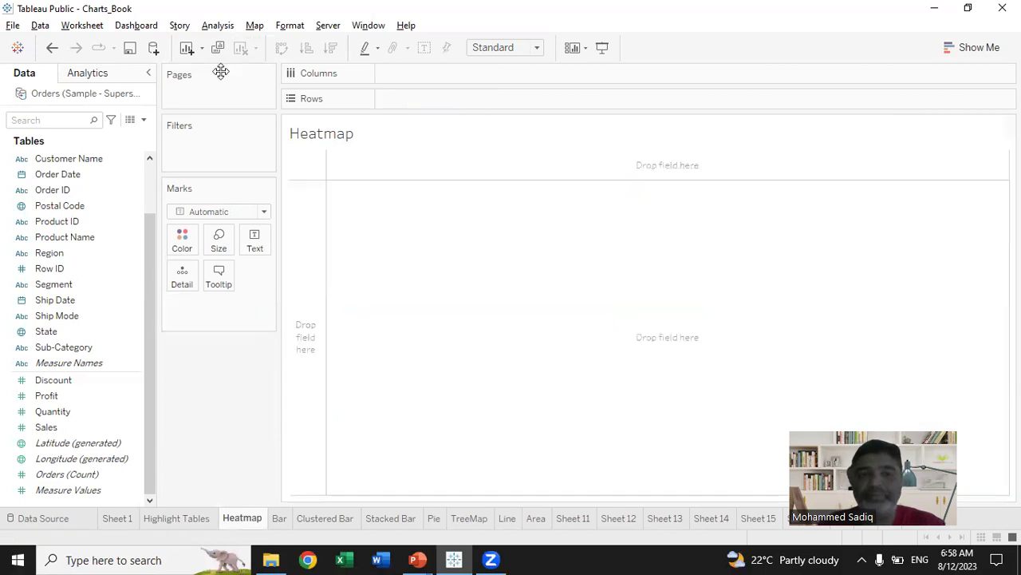
{"action": "double_click", "coordinate": [60, 351]}
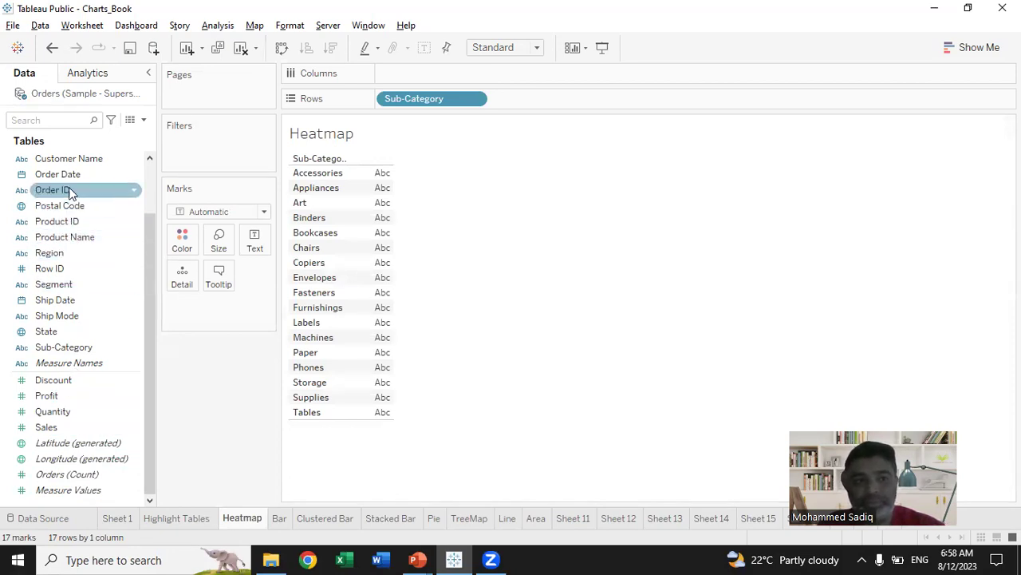
{"action": "left_click_drag", "start_coordinate": [69, 175], "coordinate": [400, 87]}
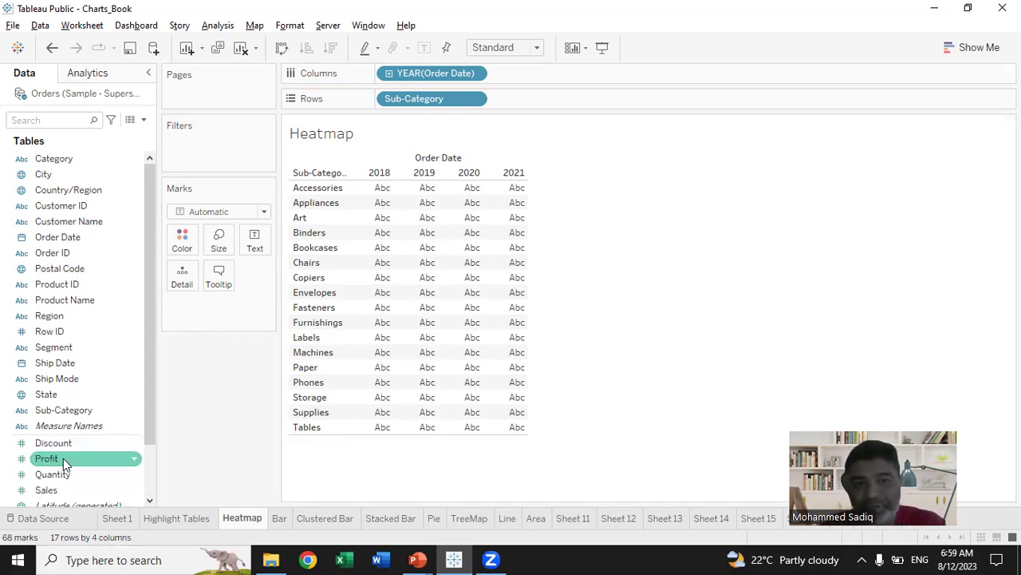
{"action": "left_click_drag", "start_coordinate": [63, 458], "coordinate": [183, 245]}
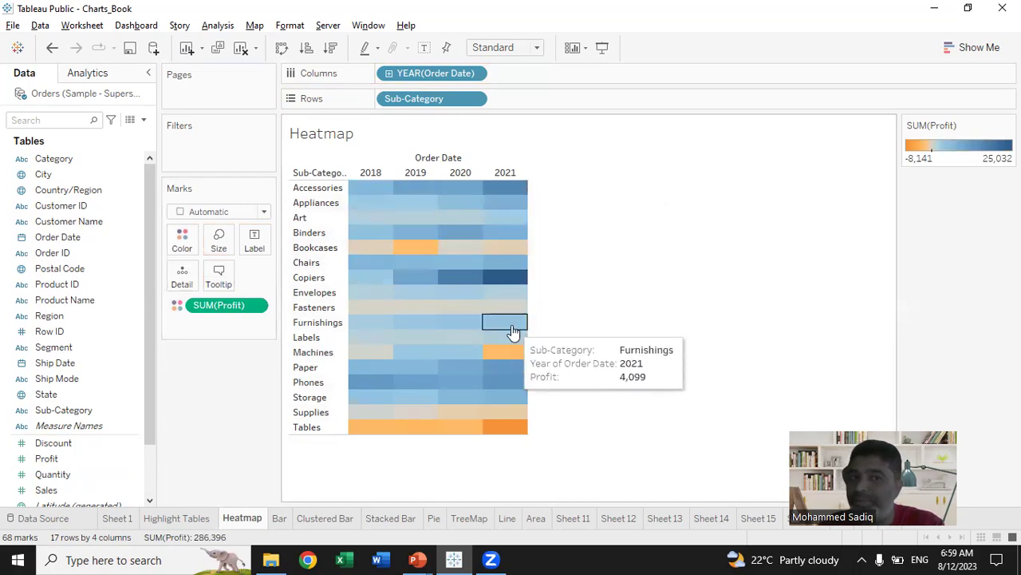
Keep the mark type on Automatic and widen the heatmap's 2018–2021 year columns.
{"action": "left_click", "coordinate": [265, 213]}
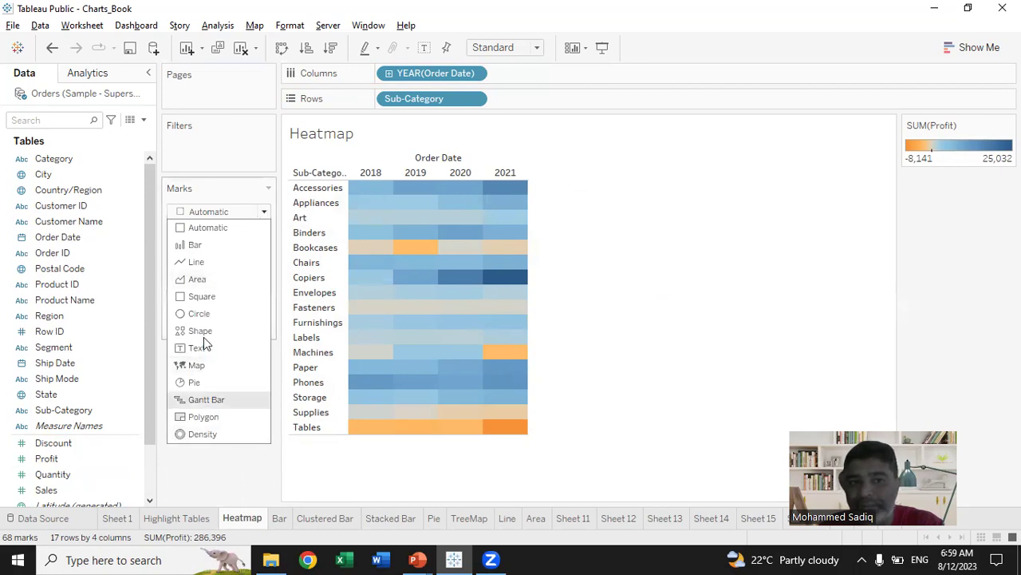
{"action": "left_click", "coordinate": [217, 228]}
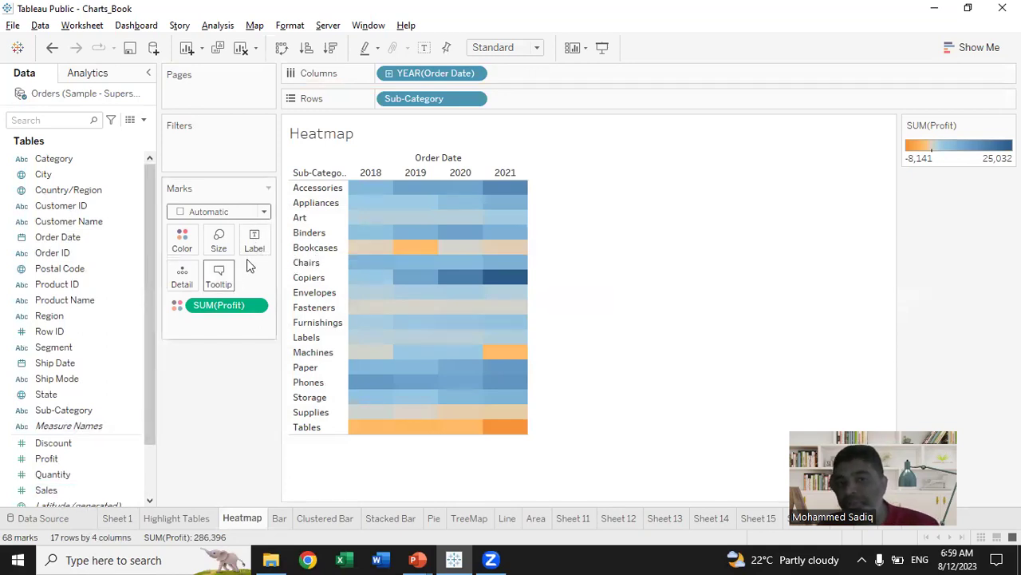
{"action": "mouse_move", "coordinate": [519, 237]}
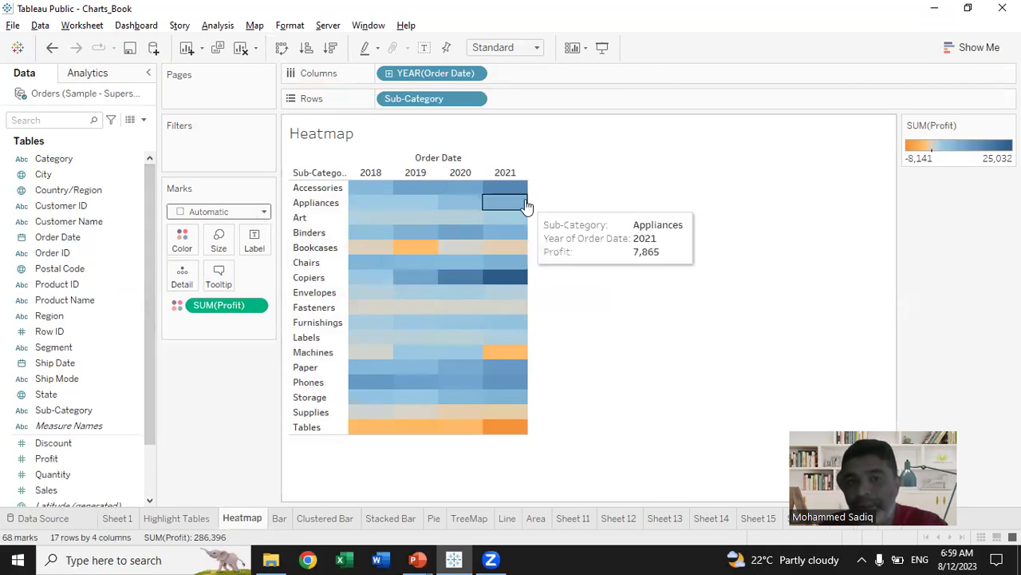
{"action": "left_click_drag", "start_coordinate": [527, 202], "coordinate": [643, 196]}
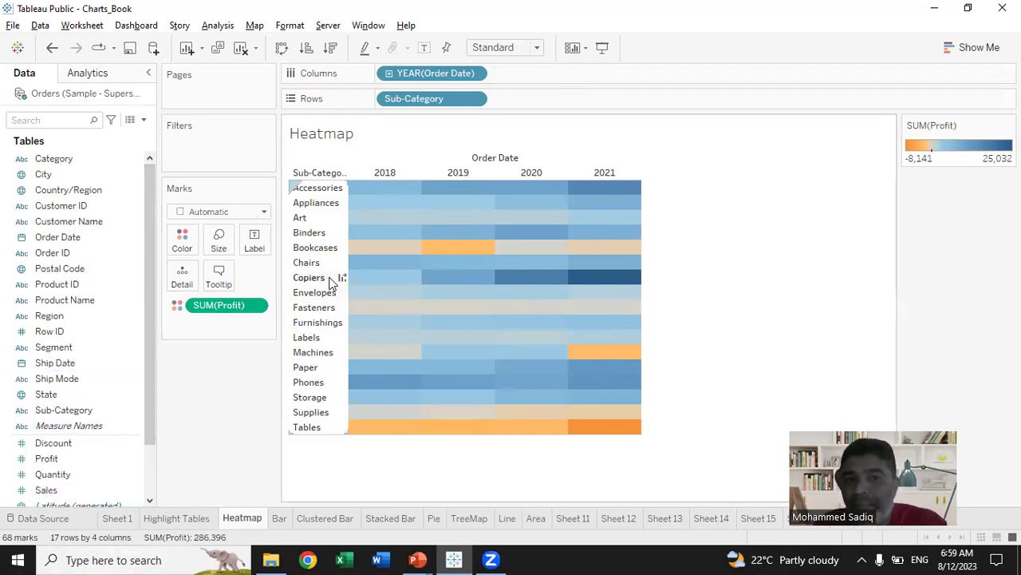
{"action": "mouse_move", "coordinate": [612, 281]}
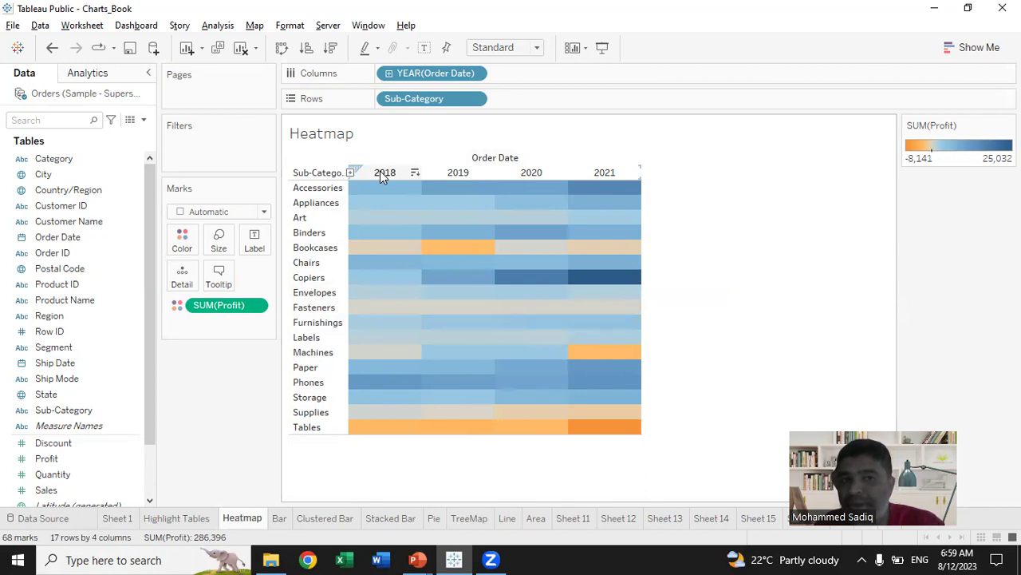
{"action": "mouse_move", "coordinate": [378, 280]}
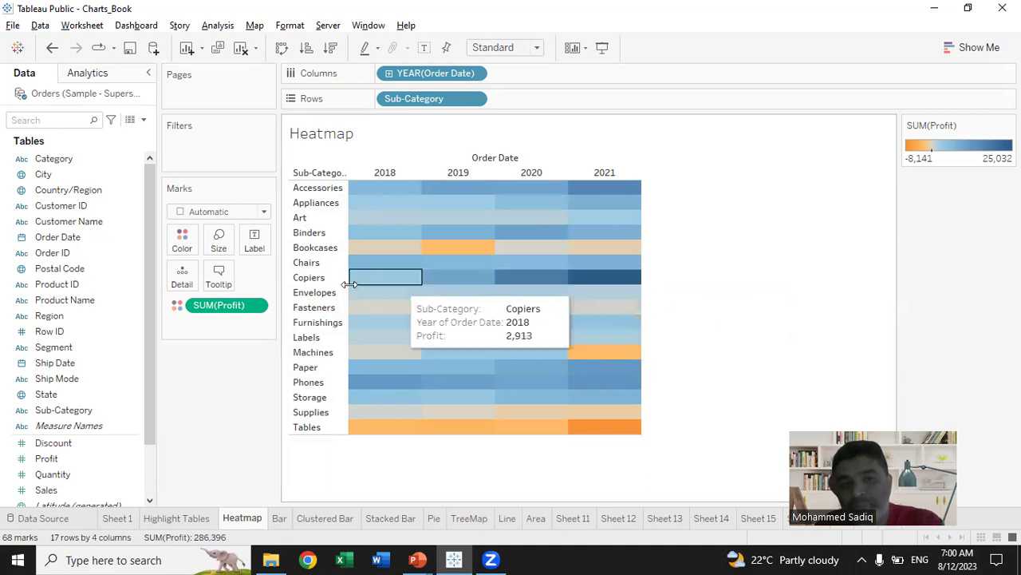
{"action": "left_click", "coordinate": [308, 278]}
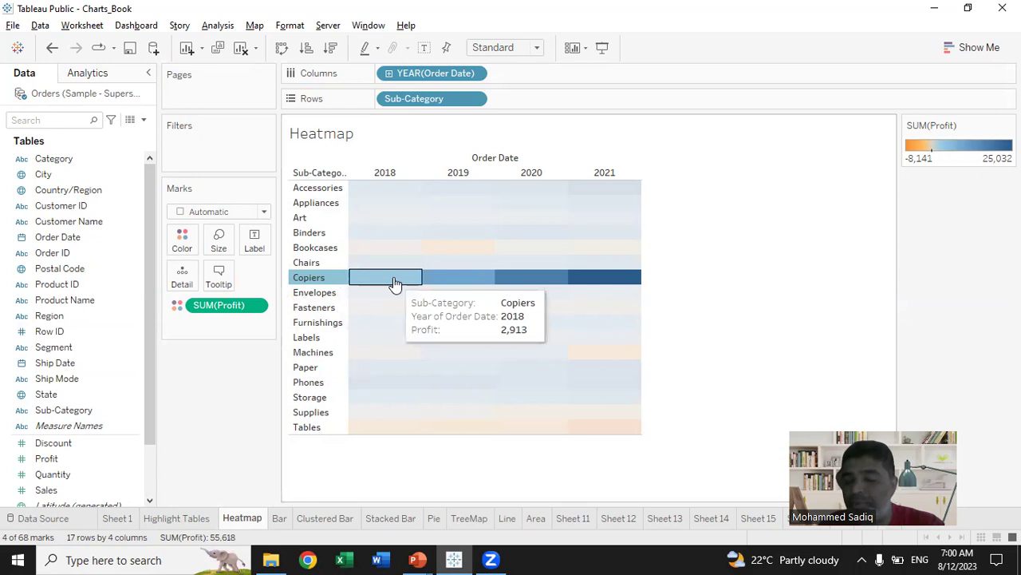
{"action": "mouse_move", "coordinate": [474, 269]}
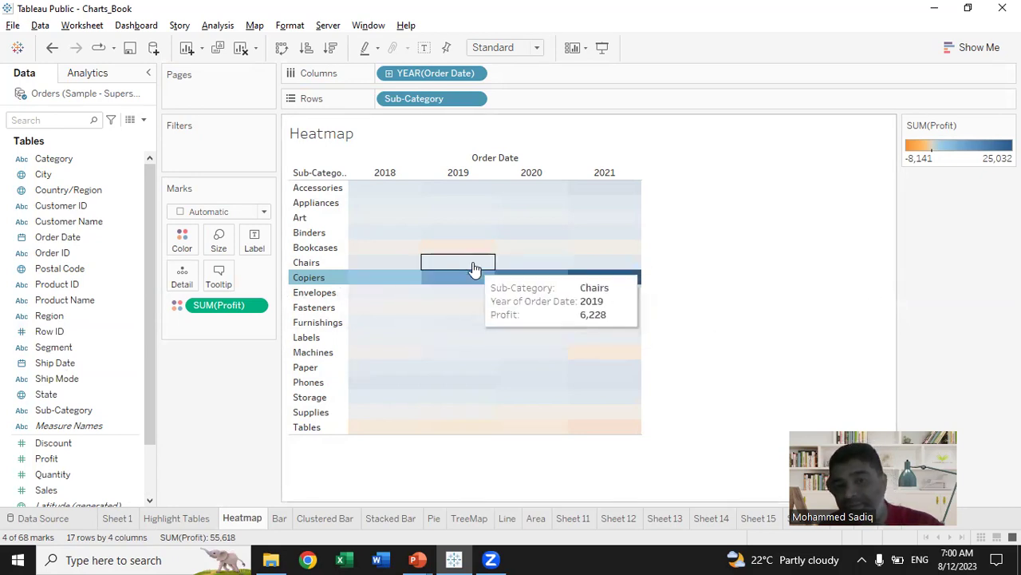
{"action": "left_click", "coordinate": [705, 287]}
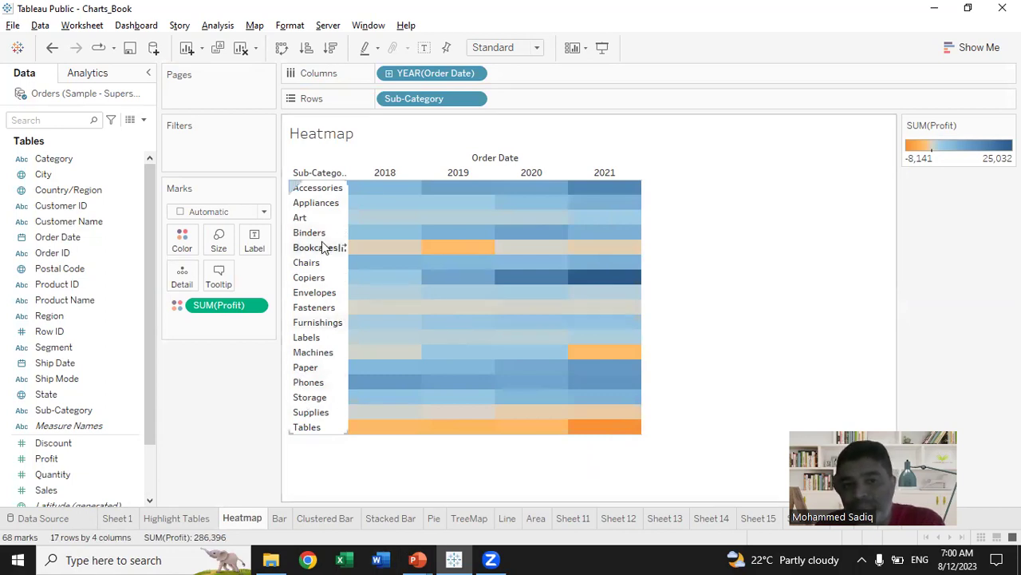
{"action": "mouse_move", "coordinate": [631, 251]}
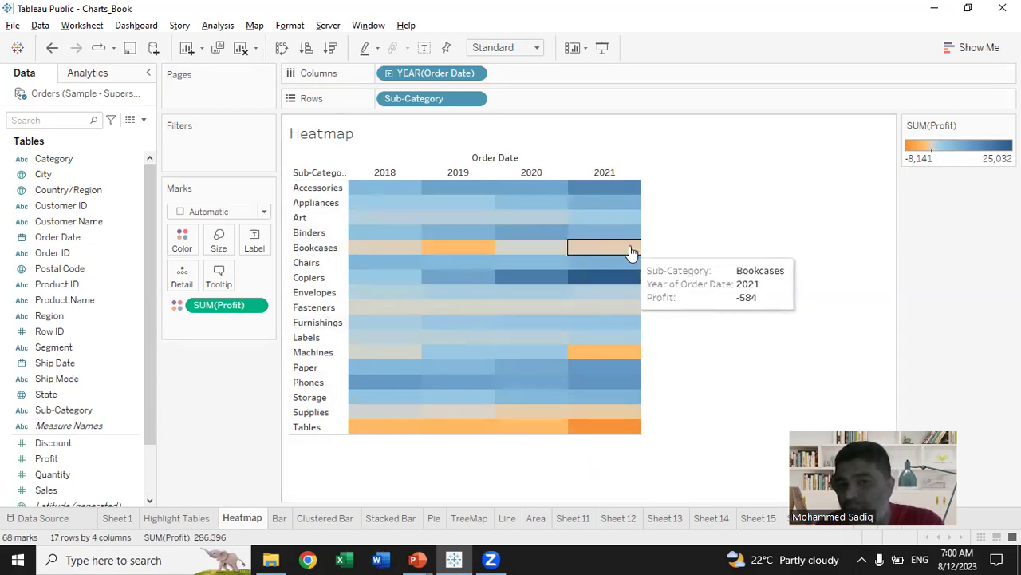
{"action": "mouse_move", "coordinate": [542, 252]}
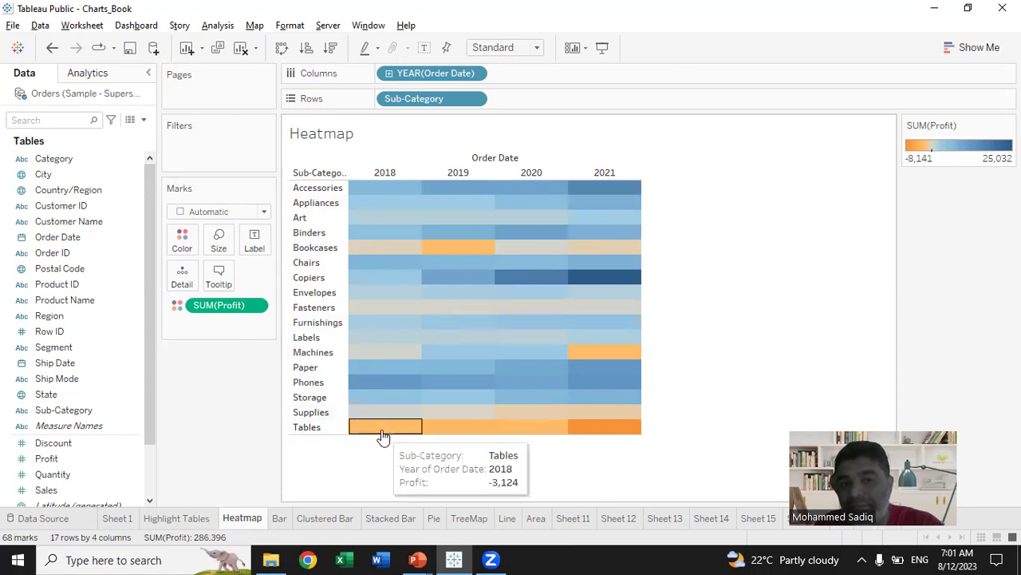
{"action": "mouse_move", "coordinate": [569, 430]}
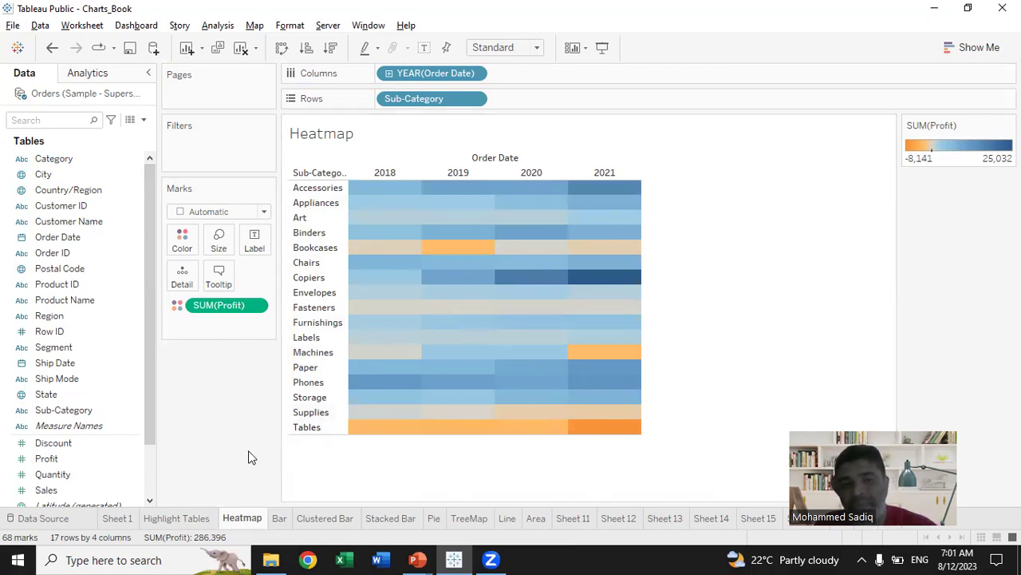
{"action": "mouse_move", "coordinate": [363, 429]}
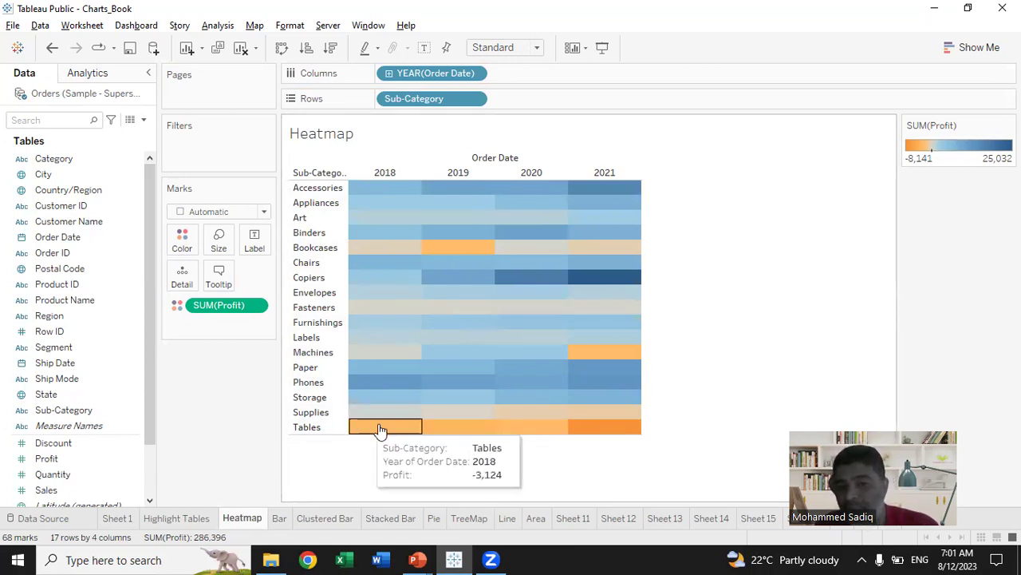
{"action": "mouse_move", "coordinate": [497, 434]}
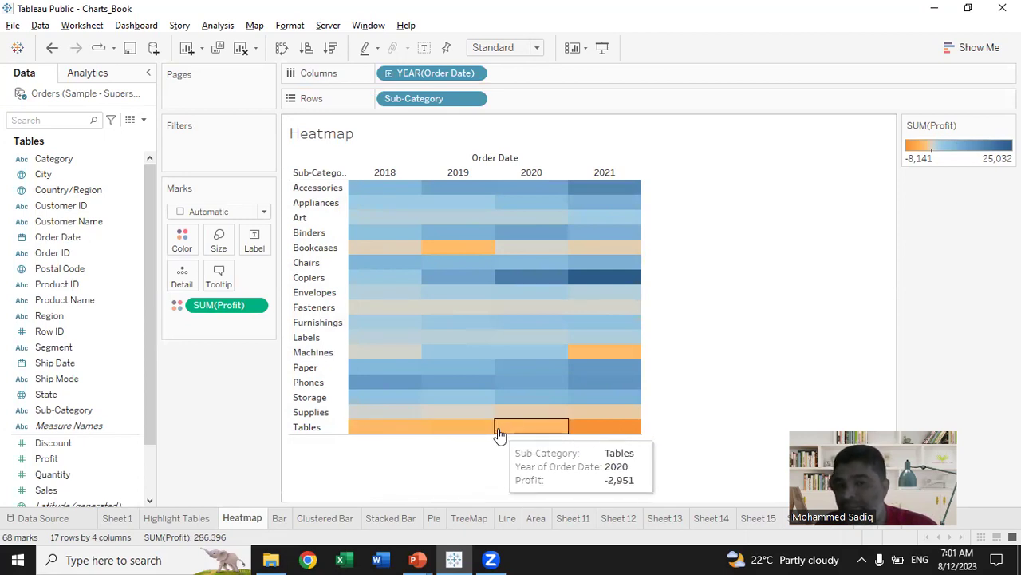
{"action": "mouse_move", "coordinate": [431, 434]}
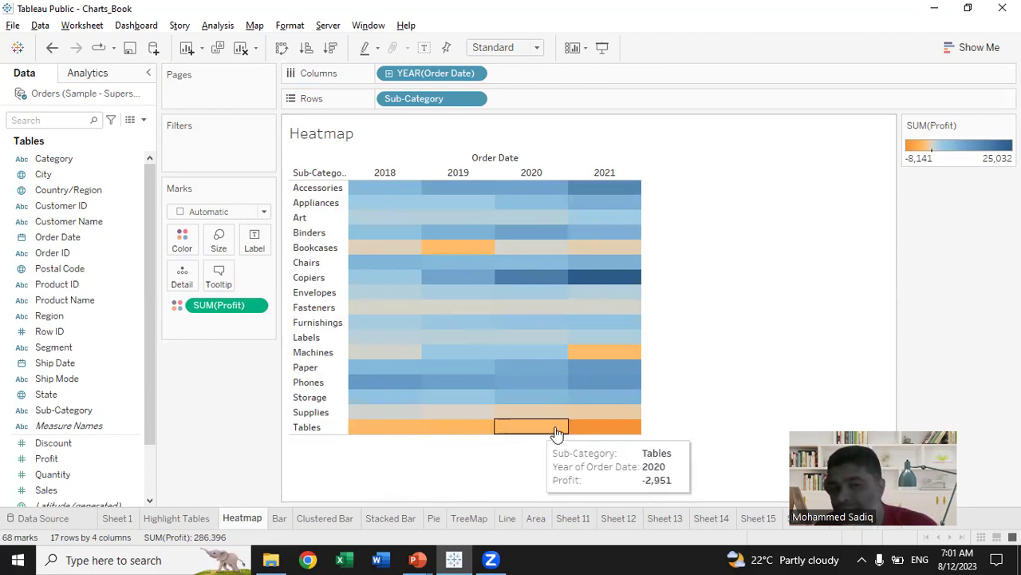
{"action": "mouse_move", "coordinate": [608, 429]}
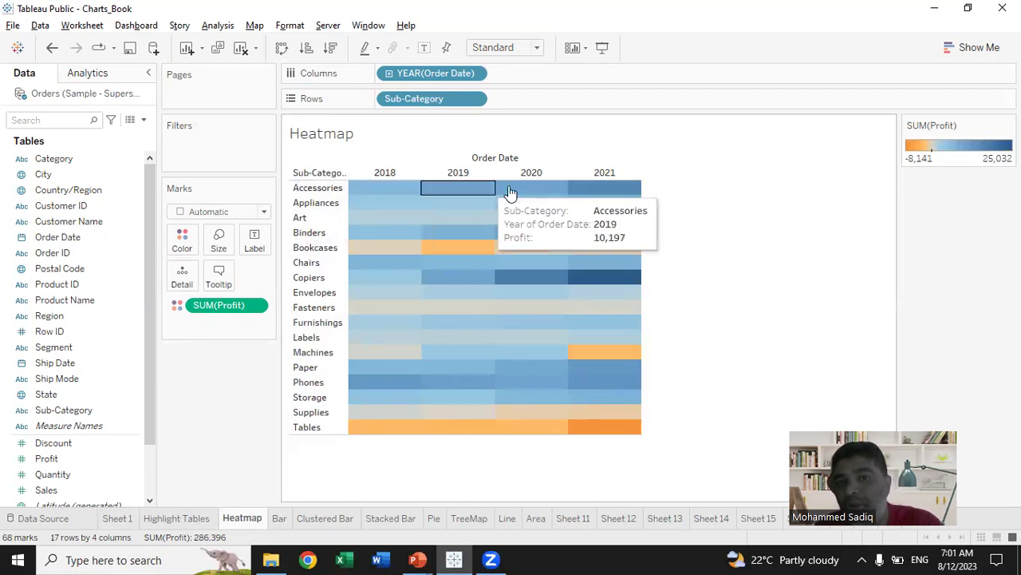
Compare the Accessories, Copiers, Paper and Bookcases rows, clear the highlight, then return to PowerPoint.
{"action": "left_click", "coordinate": [311, 190]}
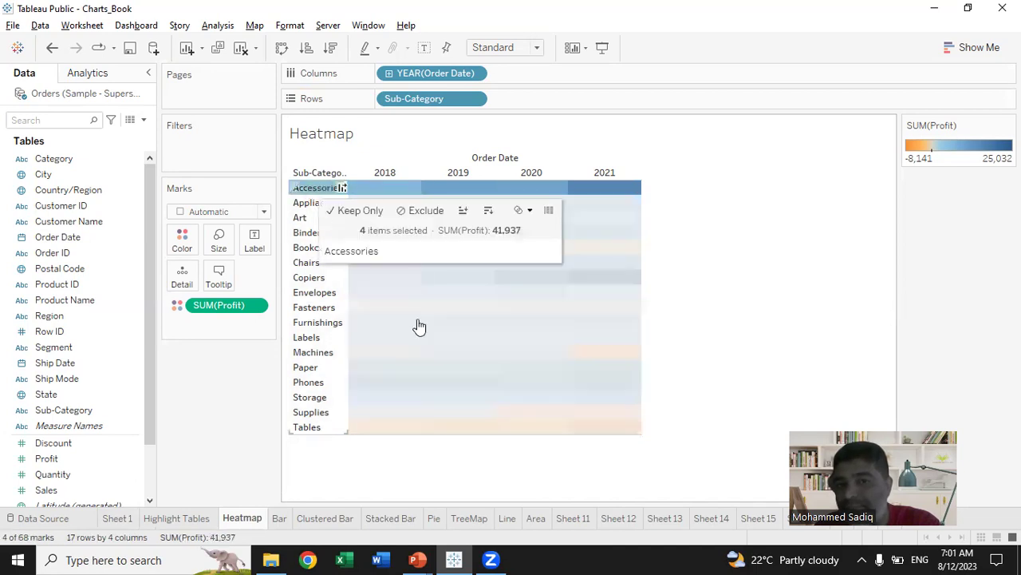
{"action": "left_click", "coordinate": [315, 280], "text": "ctrl"}
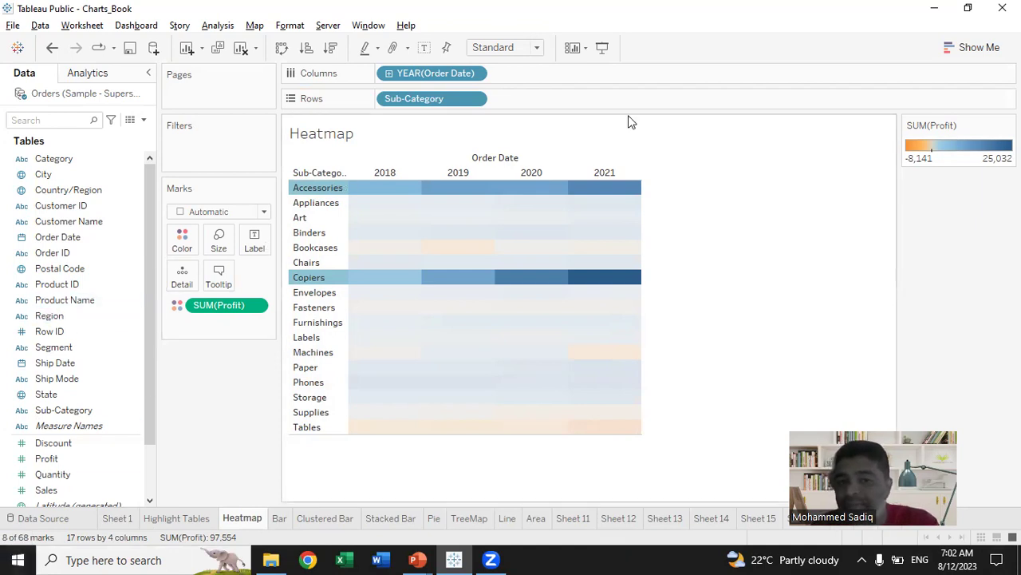
{"action": "left_click", "coordinate": [344, 367]}
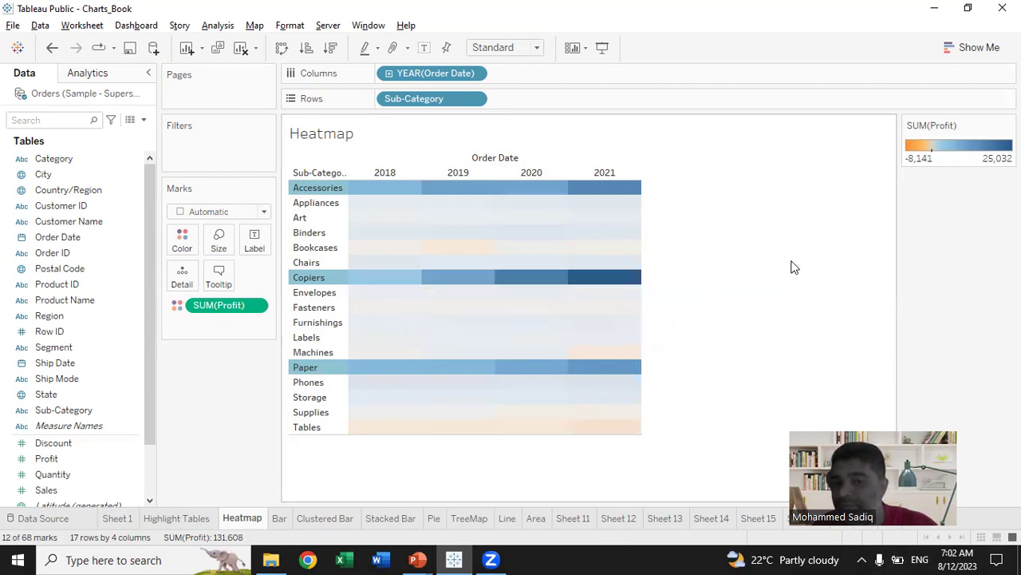
{"action": "left_click", "coordinate": [317, 248]}
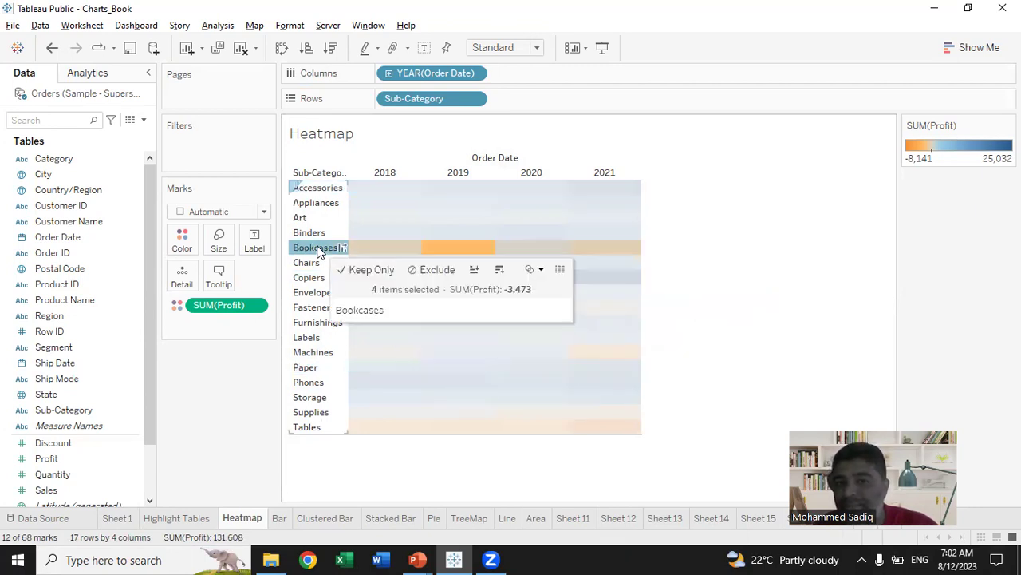
{"action": "left_click", "coordinate": [550, 483]}
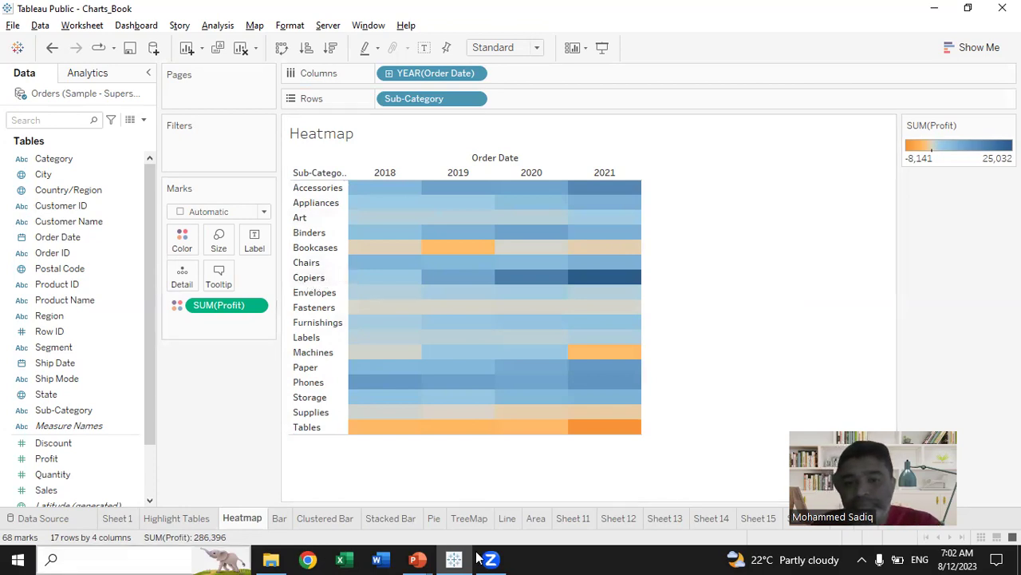
{"action": "key", "text": "alt+Tab"}
{"action": "key", "text": "alt+Tab"}
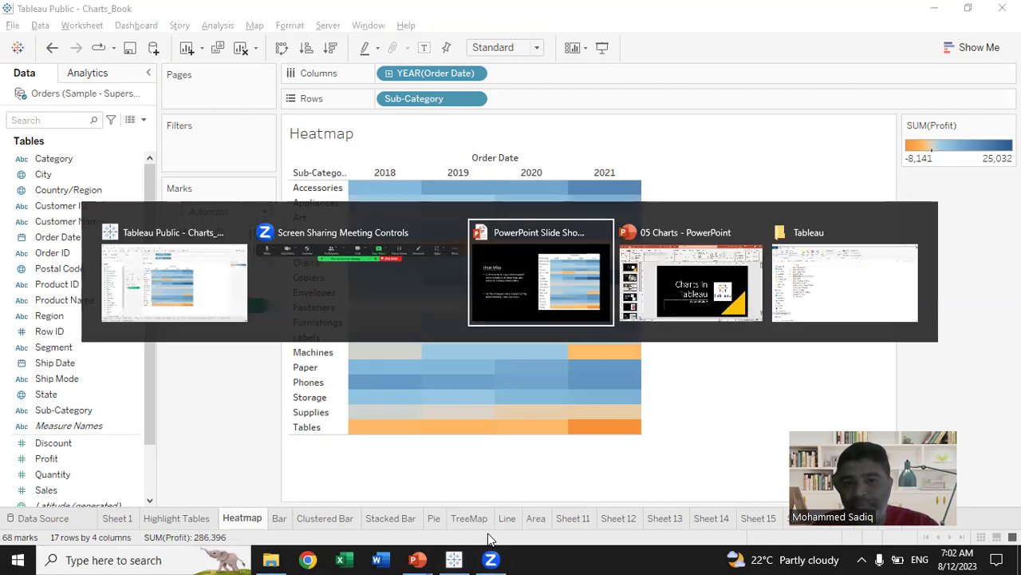
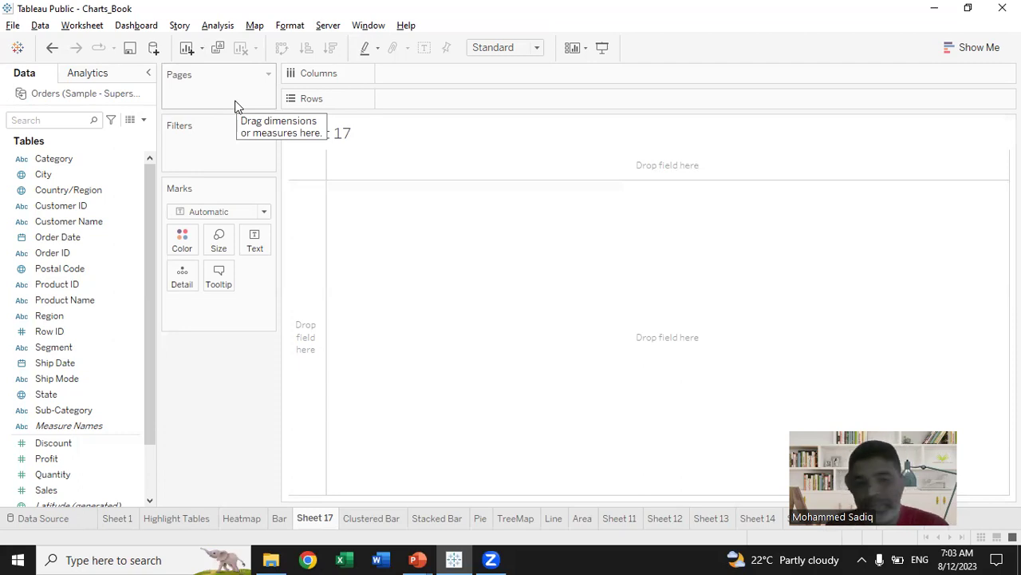
Plot total Sales as a single bar of about 2,297,202 on Sheet 17.
{"action": "double_click", "coordinate": [67, 492]}
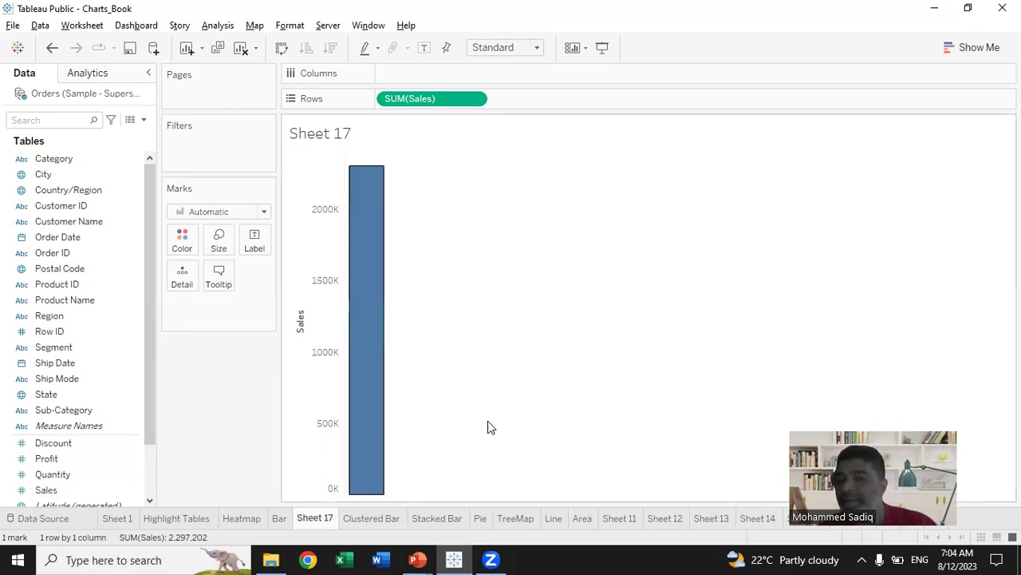
Split Sales into 17 Sub-Category bars and sort them descending by Sales.
{"action": "mouse_move", "coordinate": [365, 179]}
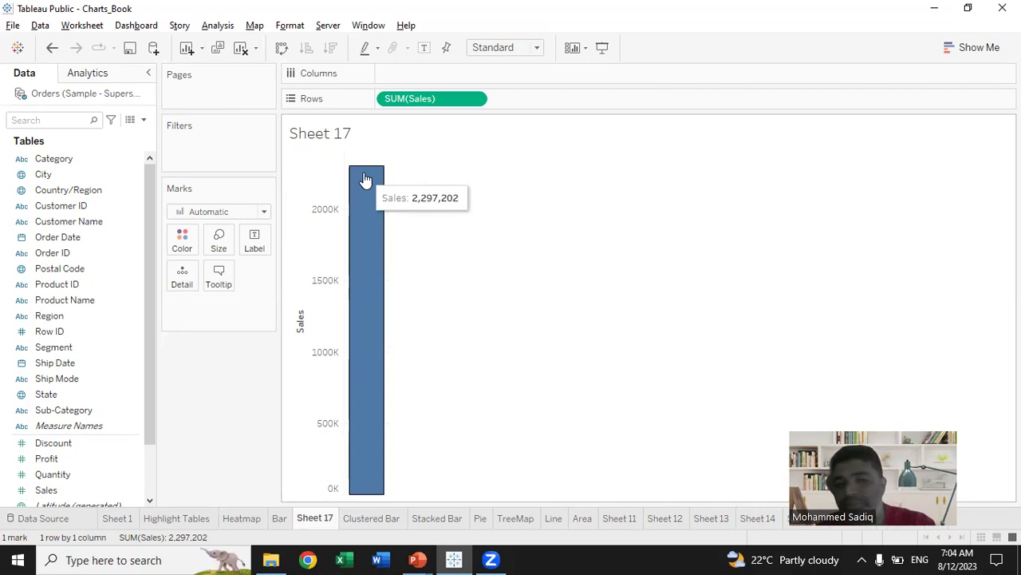
{"action": "double_click", "coordinate": [95, 412]}
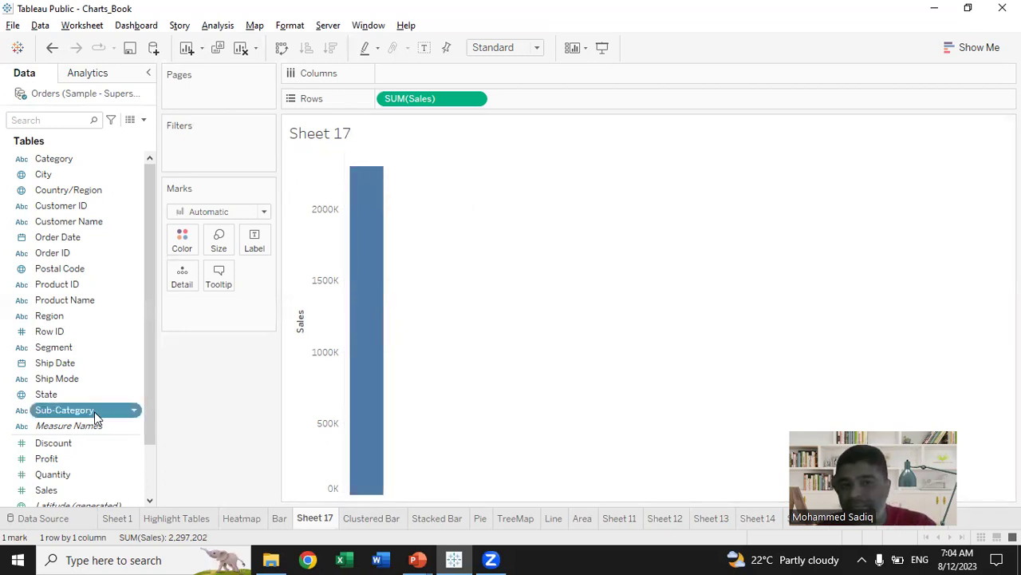
{"action": "mouse_move", "coordinate": [423, 371]}
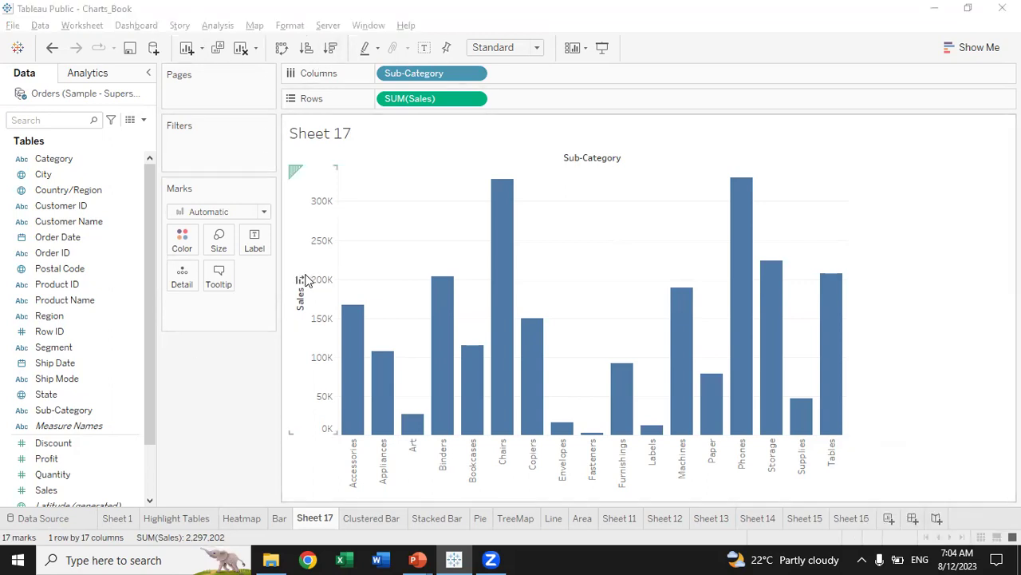
{"action": "left_click", "coordinate": [300, 281]}
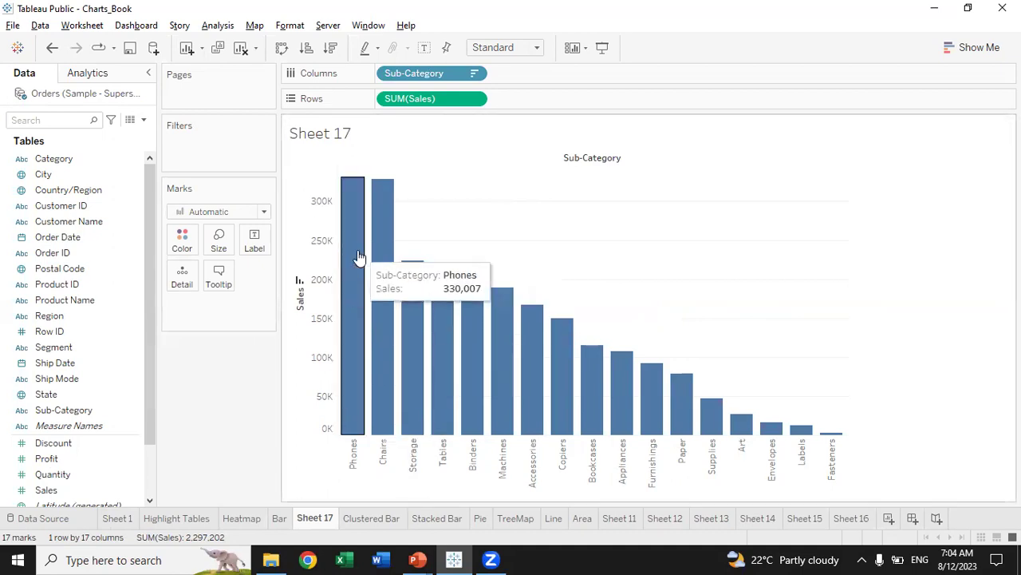
Check the sorted ranking: Phones first at 330,007, Chairs second at 328,449.
{"action": "mouse_move", "coordinate": [378, 258]}
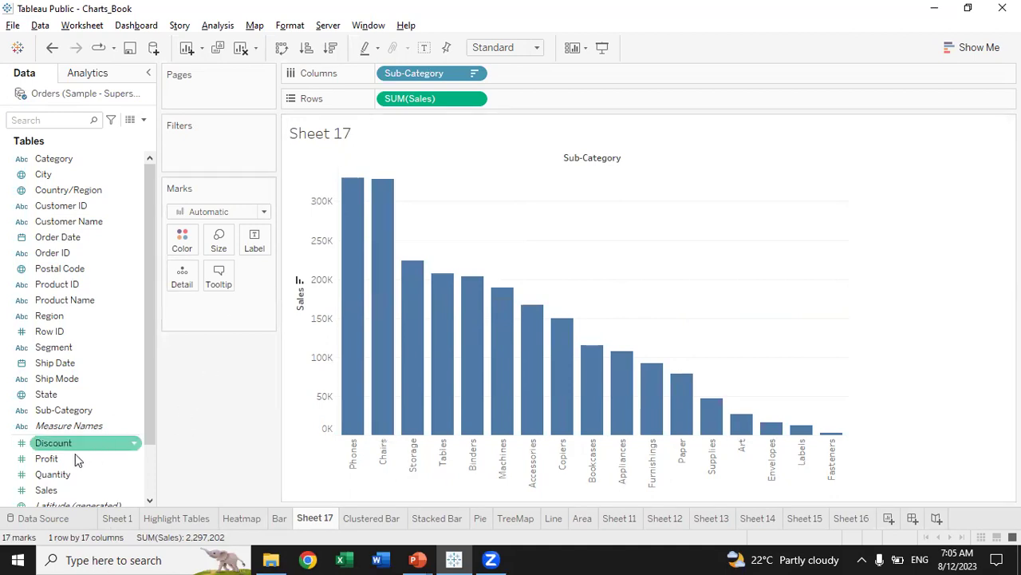
{"action": "left_click_drag", "start_coordinate": [52, 489], "coordinate": [256, 238]}
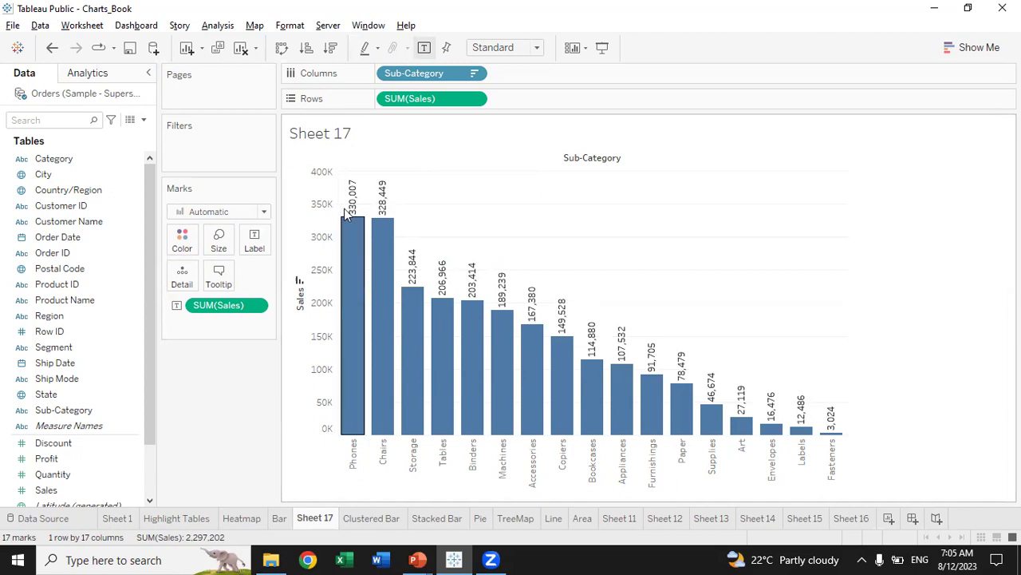
{"action": "left_click_drag", "start_coordinate": [236, 311], "coordinate": [319, 228]}
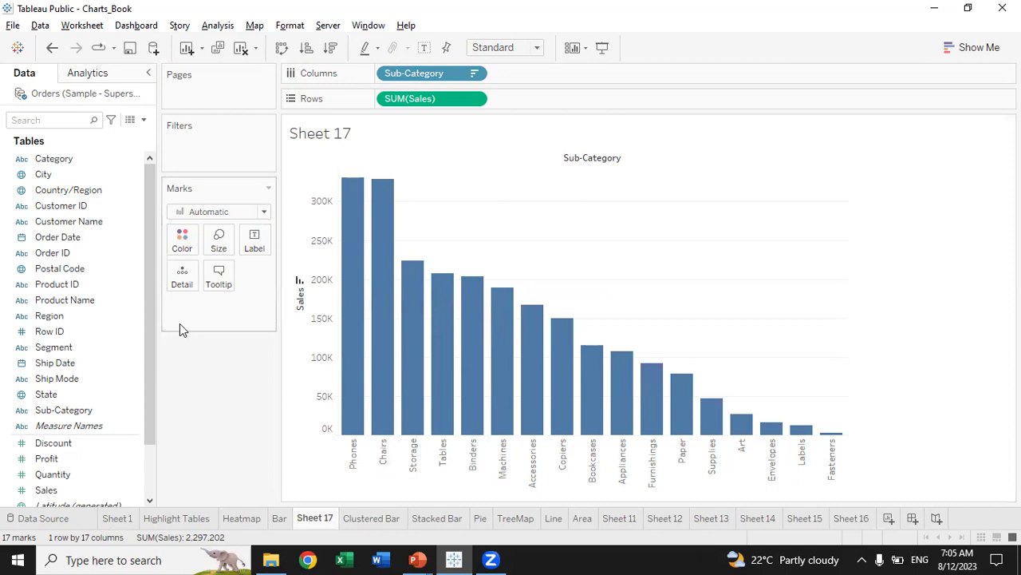
{"action": "left_click_drag", "start_coordinate": [46, 490], "coordinate": [254, 240]}
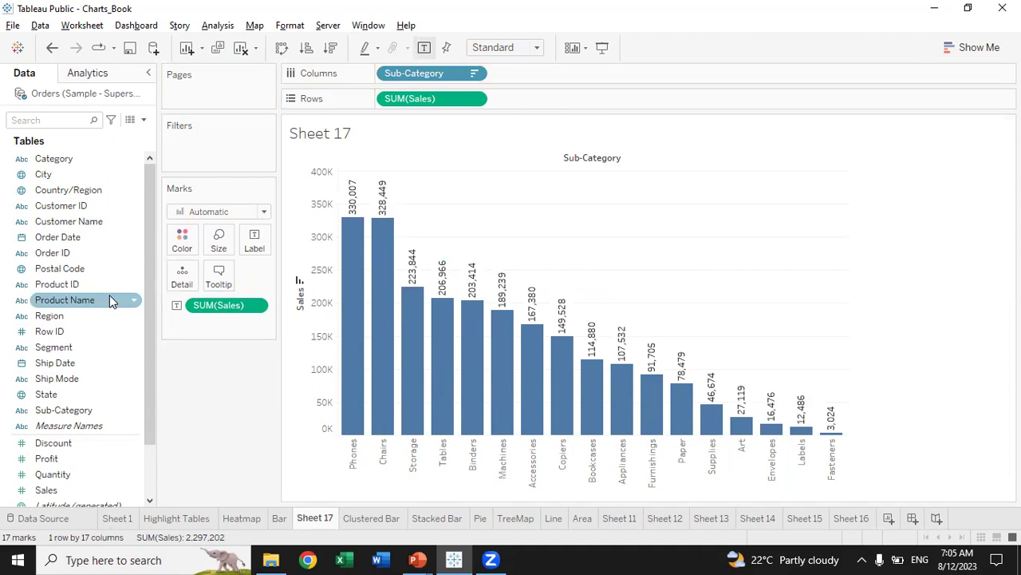
{"action": "left_click_drag", "start_coordinate": [230, 305], "coordinate": [374, 335]}
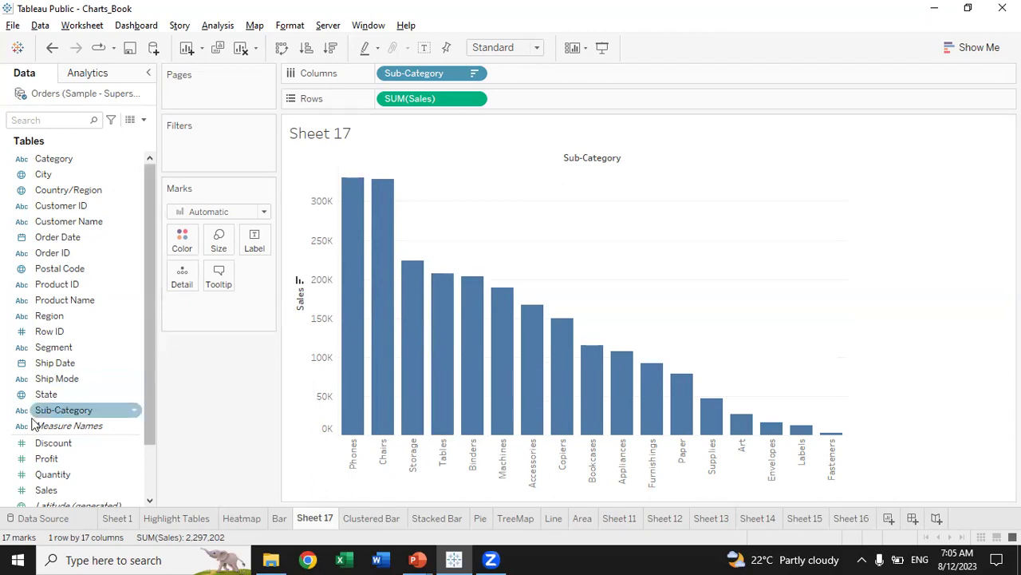
{"action": "left_click_drag", "start_coordinate": [68, 410], "coordinate": [182, 240]}
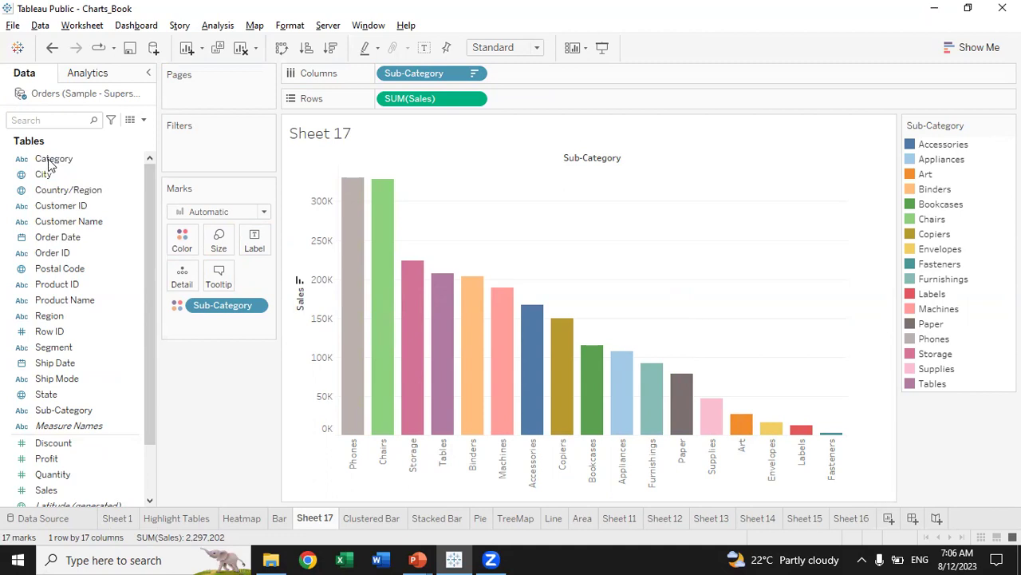
Colour the sub-category bars by Category, with a Furniture, Office Supplies, Technology legend.
{"action": "left_click_drag", "start_coordinate": [59, 163], "coordinate": [183, 248]}
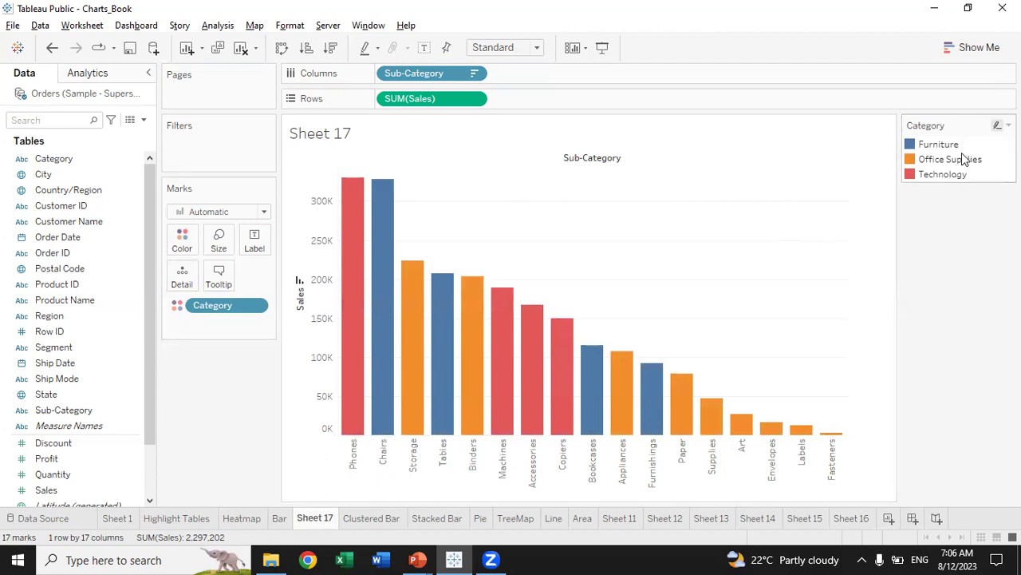
{"action": "mouse_move", "coordinate": [729, 423]}
{"action": "mouse_move", "coordinate": [352, 212]}
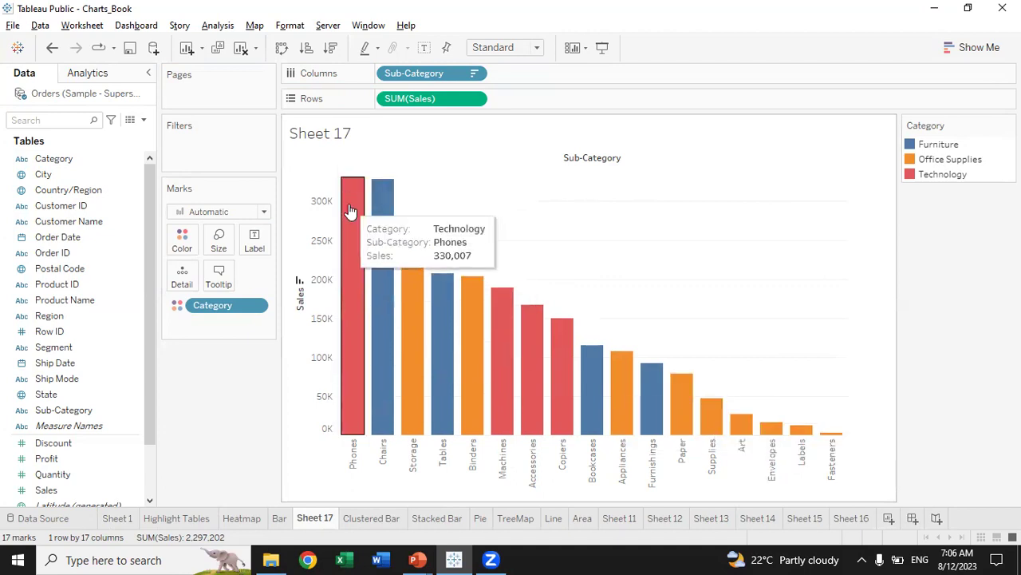
{"action": "mouse_move", "coordinate": [551, 330]}
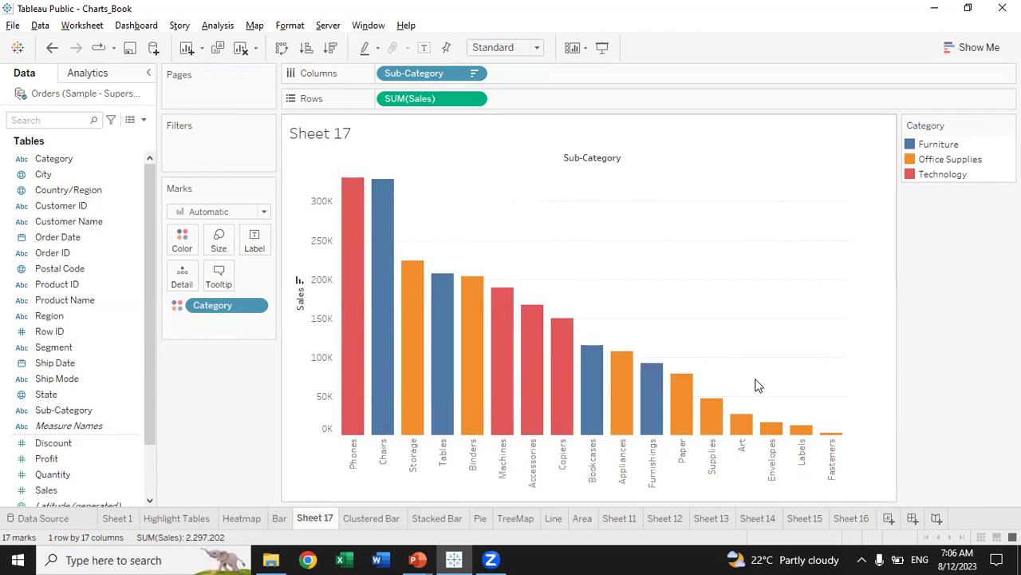
{"action": "mouse_move", "coordinate": [795, 428]}
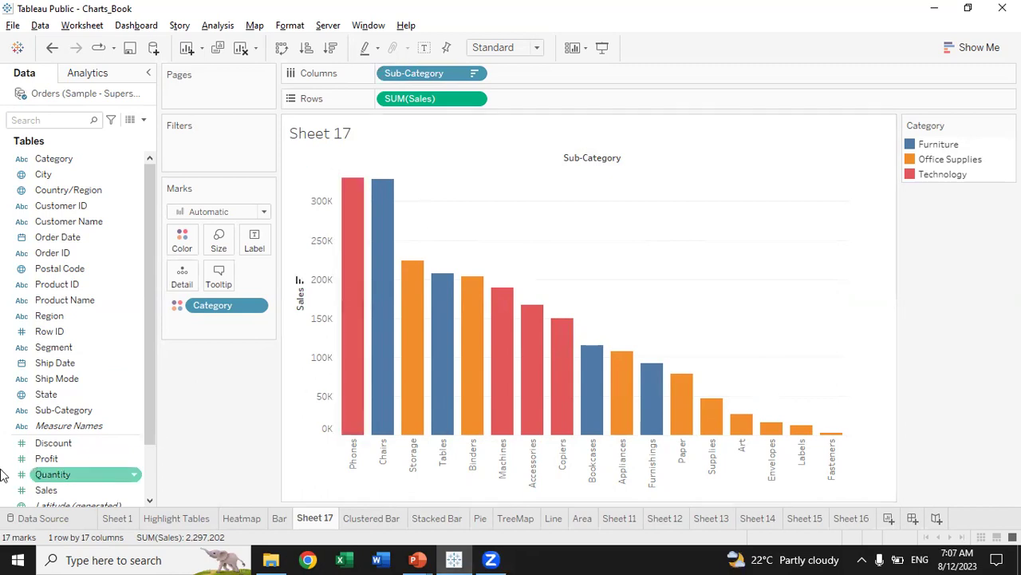
Shade the bars by SUM(Profit), orange for losses through dark blue for top profit.
{"action": "left_click_drag", "start_coordinate": [44, 465], "coordinate": [181, 246]}
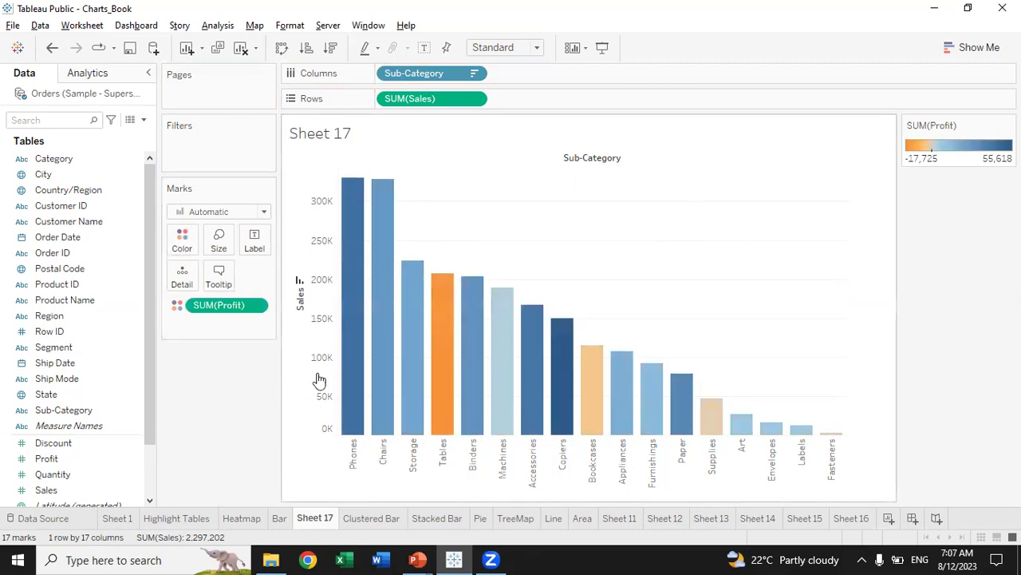
{"action": "mouse_move", "coordinate": [361, 217]}
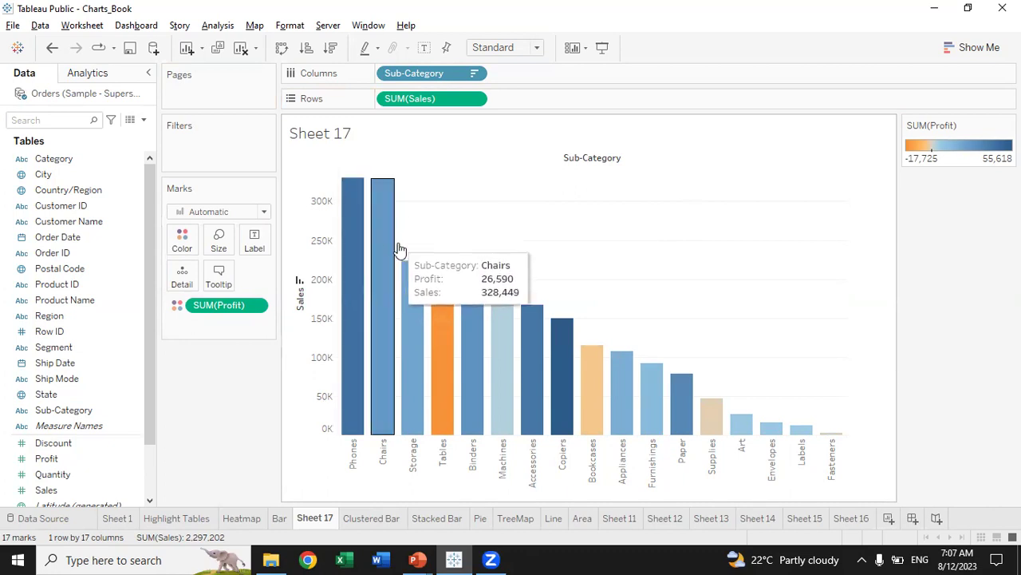
{"action": "mouse_move", "coordinate": [387, 191]}
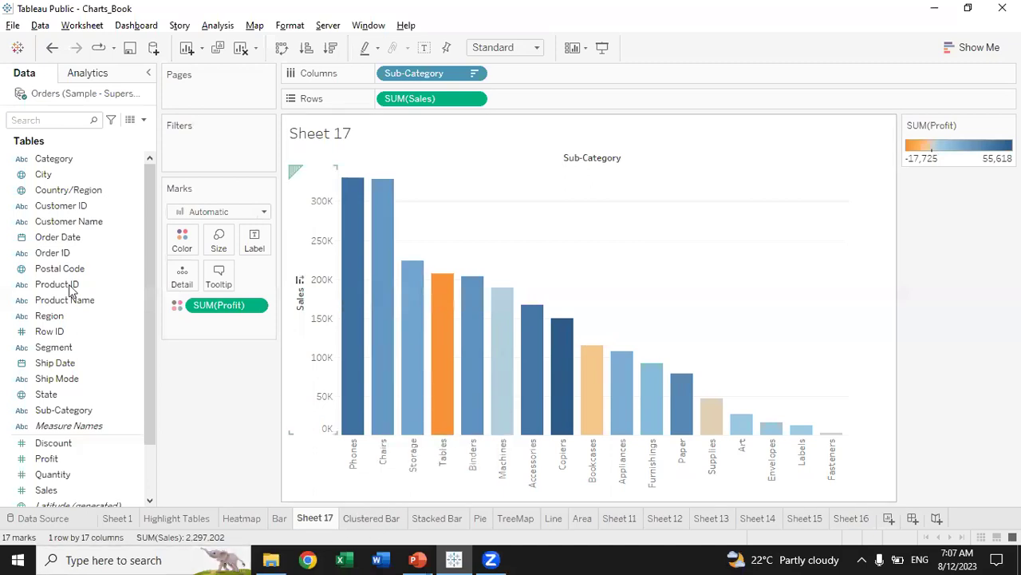
Show each bar's Sales value as a label.
{"action": "left_click", "coordinate": [47, 489]}
{"action": "mouse_move", "coordinate": [551, 389]}
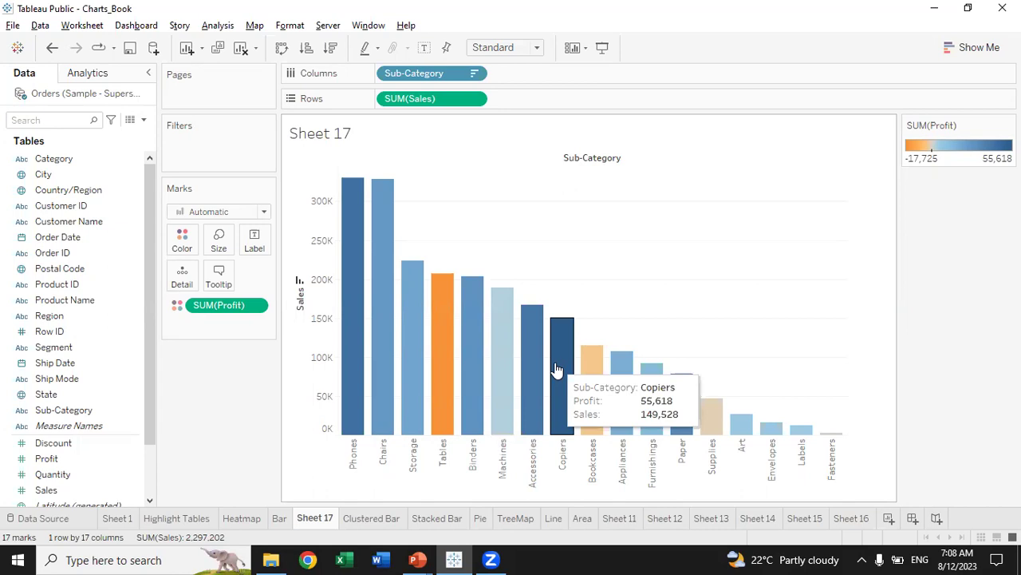
{"action": "left_click", "coordinate": [48, 459]}
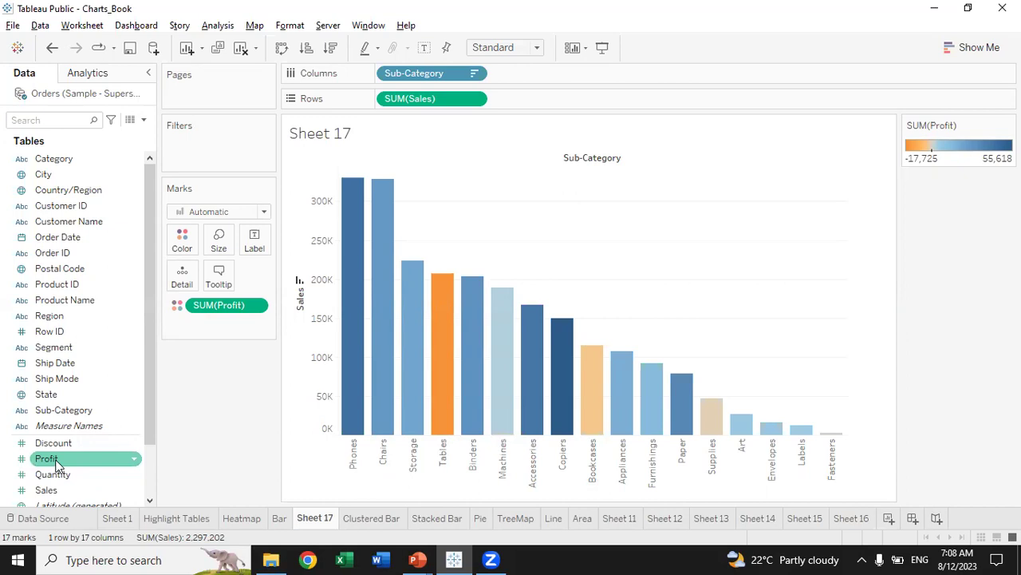
{"action": "left_click_drag", "start_coordinate": [45, 490], "coordinate": [252, 239]}
Add Profit to the bar labels, colouring the Sales line blue-purple and Profit line red.
{"action": "left_click_drag", "start_coordinate": [47, 459], "coordinate": [254, 239]}
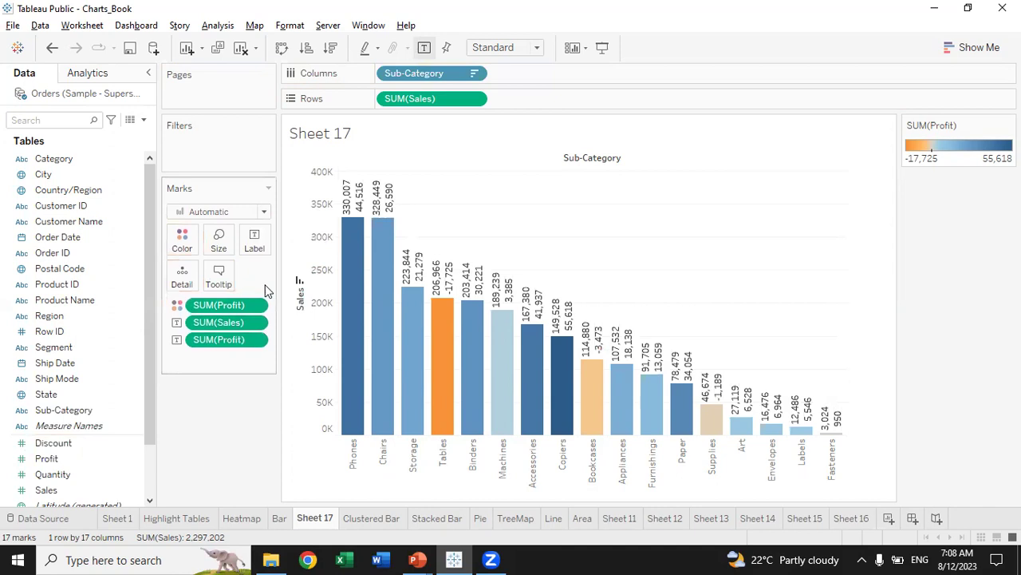
{"action": "left_click", "coordinate": [255, 239]}
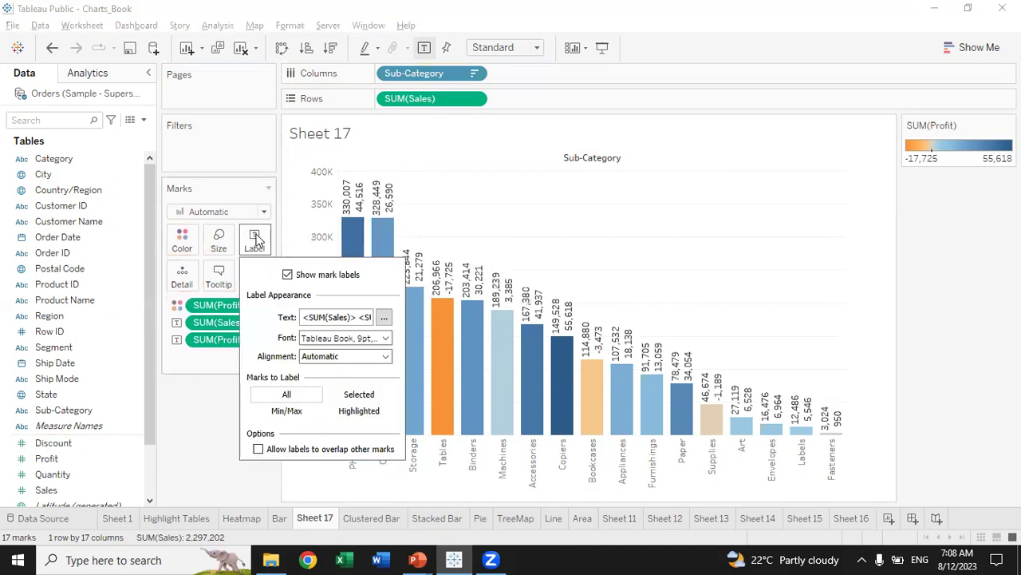
{"action": "left_click", "coordinate": [384, 316]}
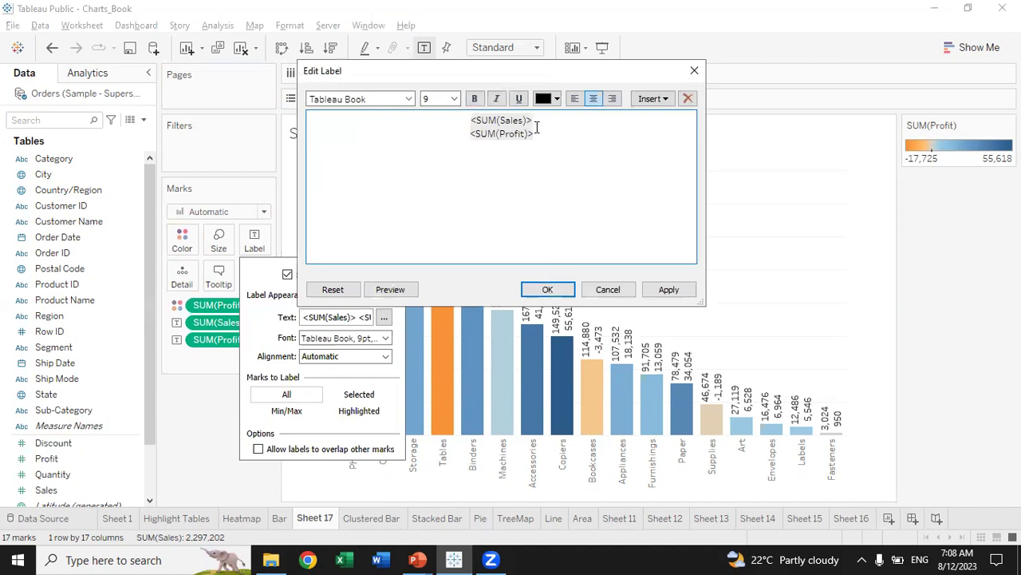
{"action": "left_click_drag", "start_coordinate": [383, 119], "coordinate": [533, 120]}
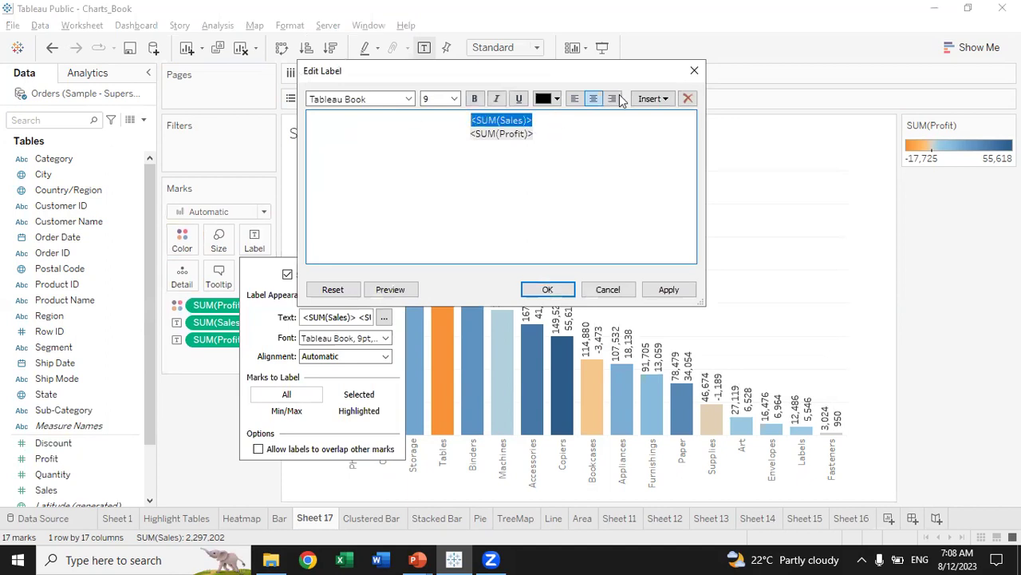
{"action": "left_click", "coordinate": [546, 98]}
{"action": "left_click", "coordinate": [557, 186]}
{"action": "left_click_drag", "start_coordinate": [536, 134], "coordinate": [413, 136]}
{"action": "left_click", "coordinate": [557, 99]}
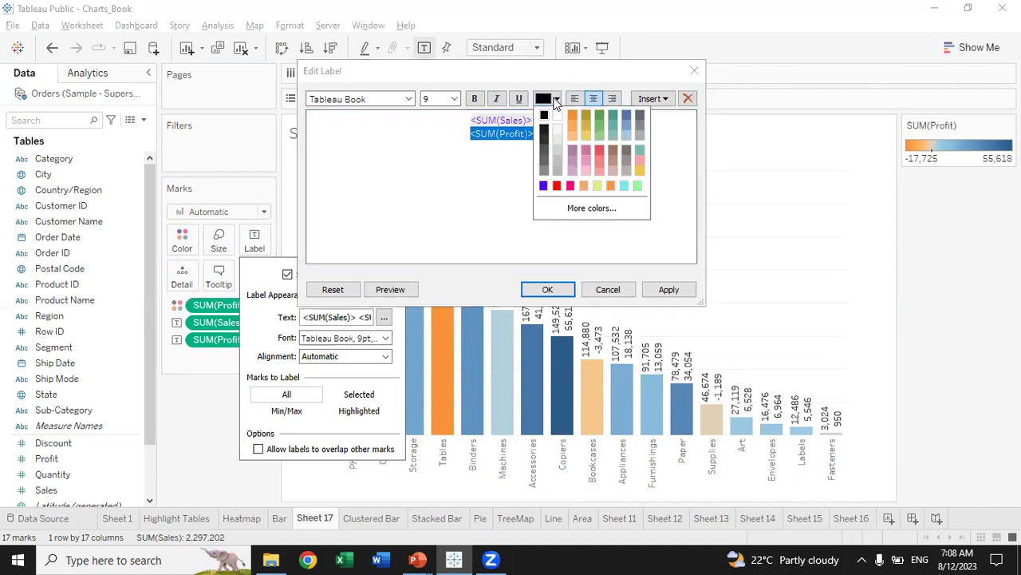
{"action": "left_click", "coordinate": [557, 185]}
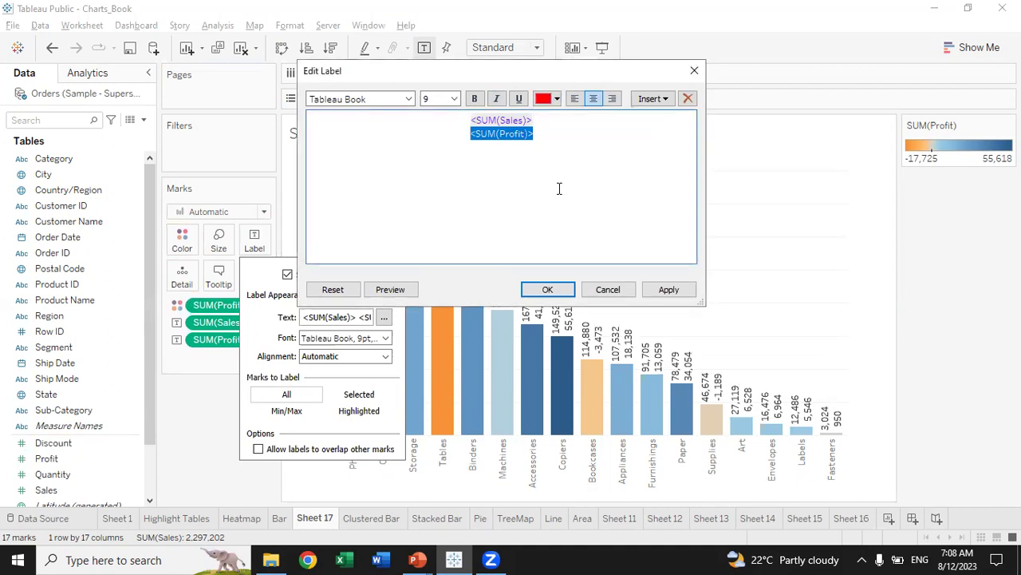
Put a bold black 'S:' prefix before the Sales value in the label.
{"action": "left_click", "coordinate": [471, 122]}
{"action": "type", "text": "S:"}
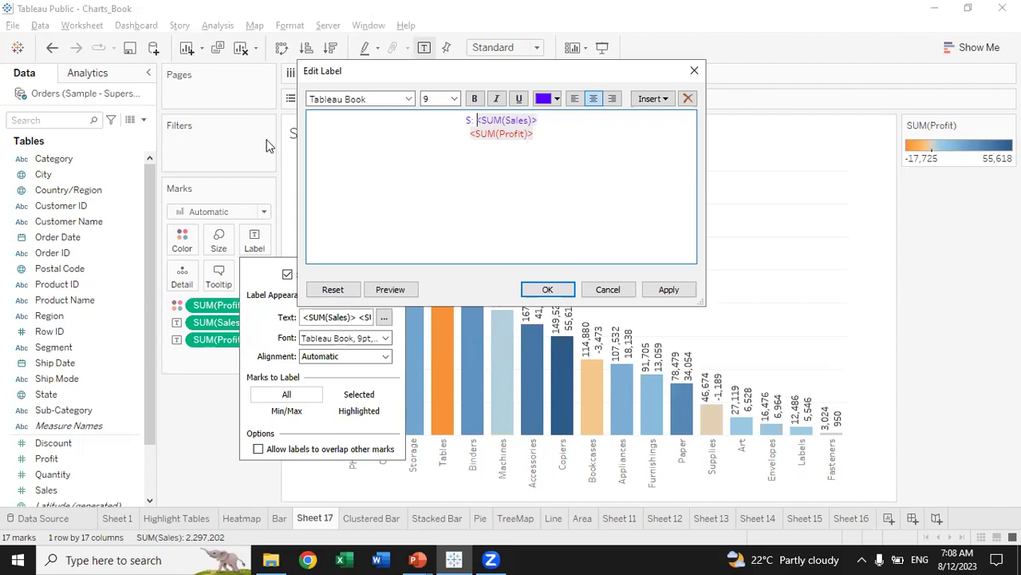
{"action": "key", "text": "shift+Home"}
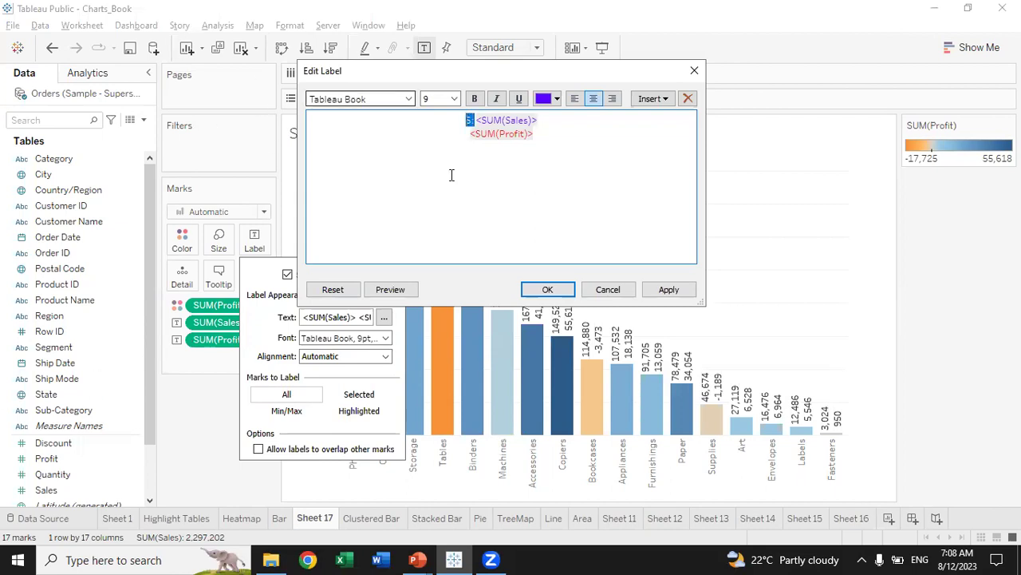
{"action": "left_click", "coordinate": [551, 98]}
{"action": "left_click", "coordinate": [545, 113]}
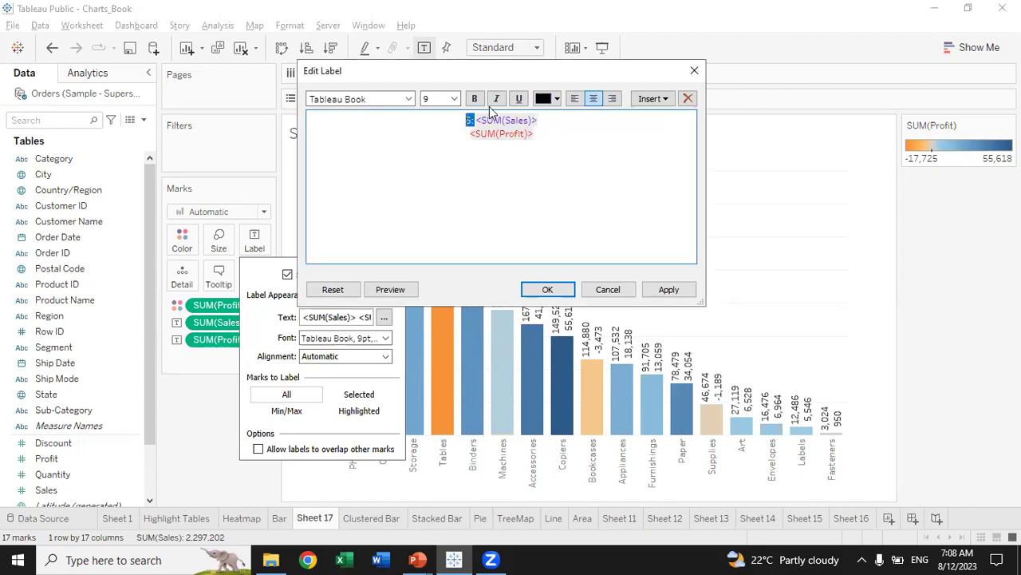
{"action": "left_click", "coordinate": [476, 98]}
Put a black 'P:' prefix before the Profit value and apply the label.
{"action": "left_click", "coordinate": [450, 186]}
{"action": "type", "text": "P:"}
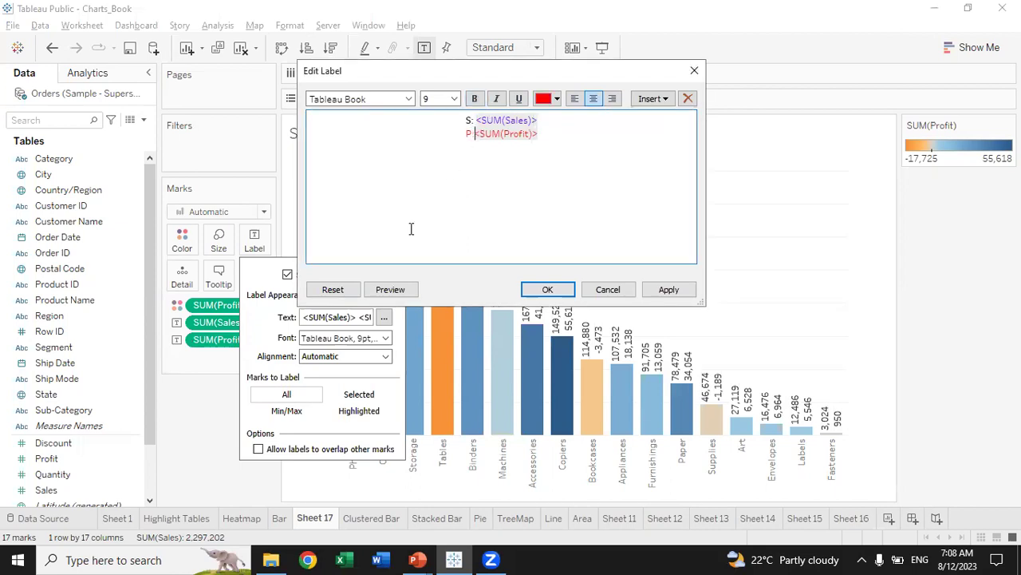
{"action": "key", "text": "shift+Left"}
{"action": "key", "text": "shift+Left"}
{"action": "key", "text": "shift+Left"}
{"action": "left_click", "coordinate": [556, 98]}
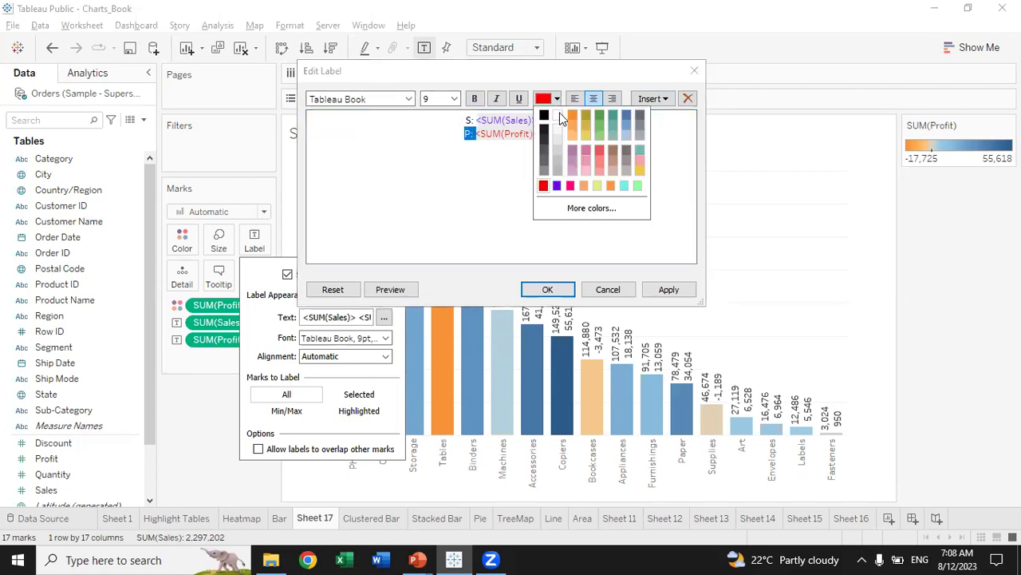
{"action": "left_click", "coordinate": [545, 117]}
{"action": "left_click", "coordinate": [572, 143]}
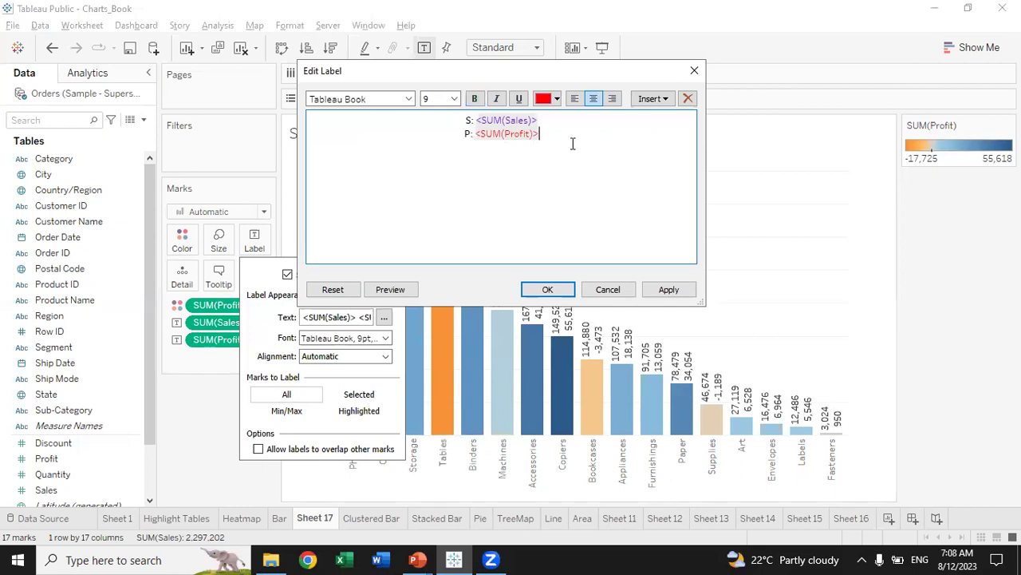
{"action": "left_click", "coordinate": [550, 290]}
{"action": "left_click", "coordinate": [482, 215]}
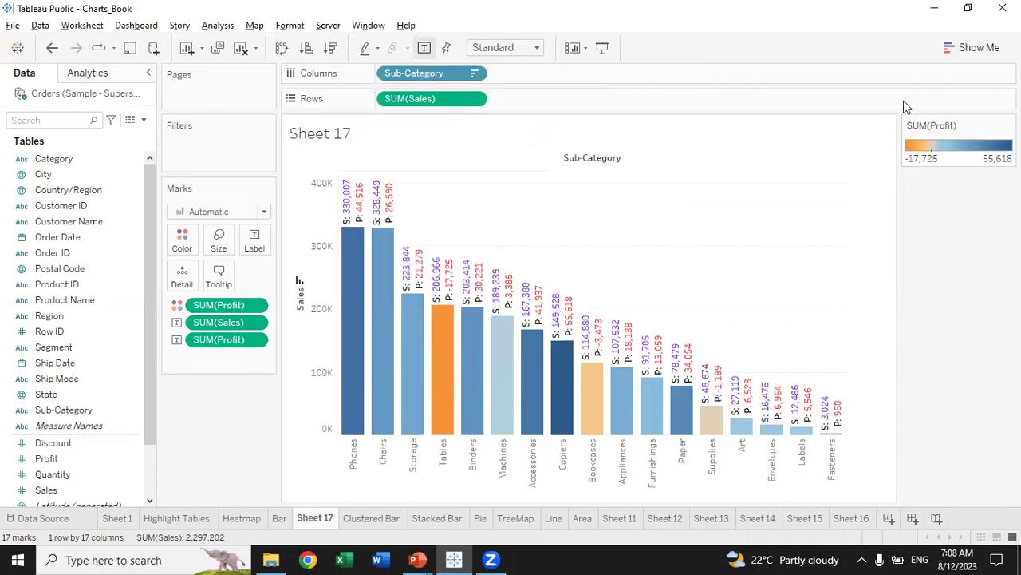
{"action": "left_click", "coordinate": [563, 383]}
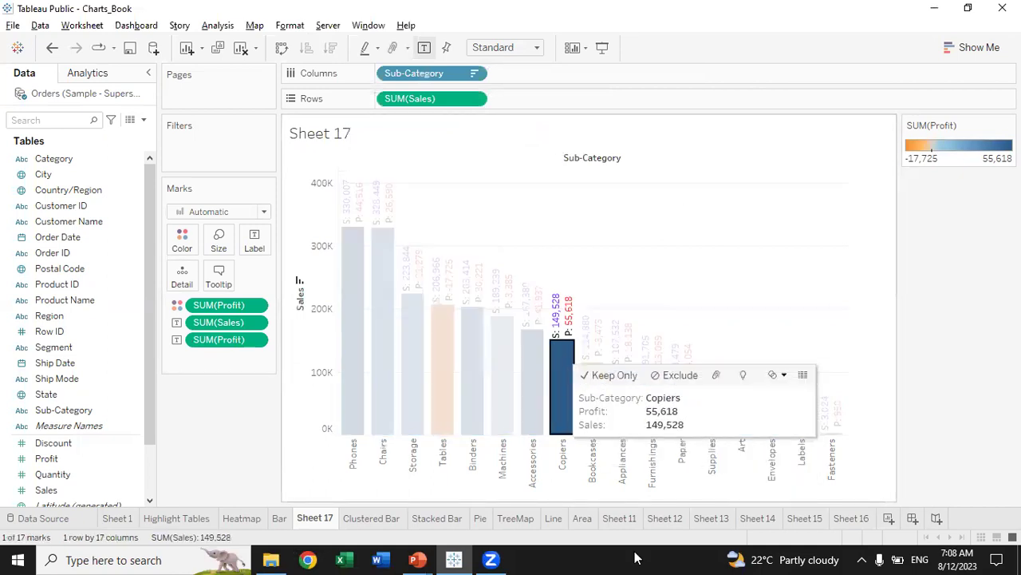
{"action": "left_click", "coordinate": [359, 294], "text": "ctrl"}
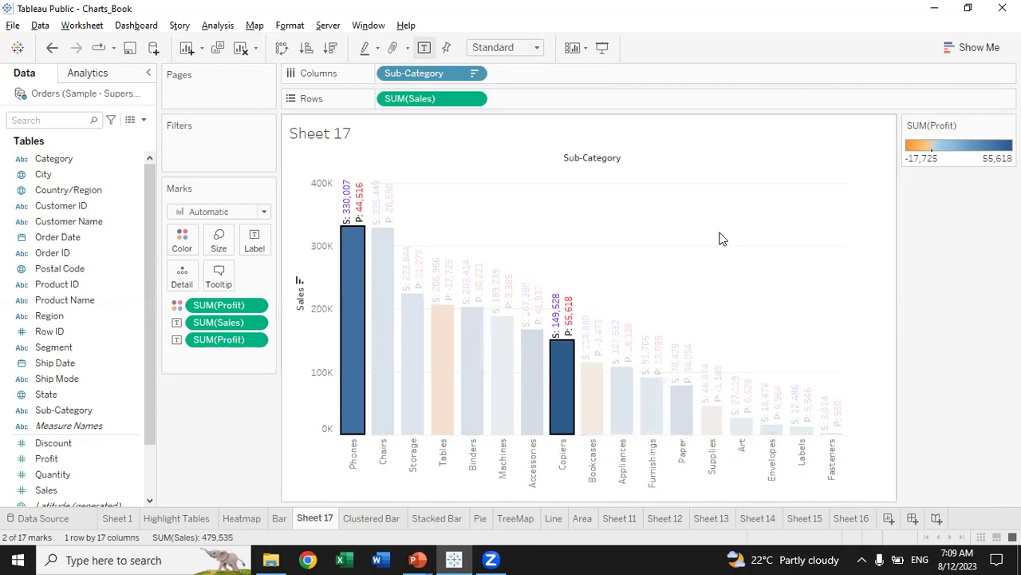
{"action": "left_click", "coordinate": [780, 265]}
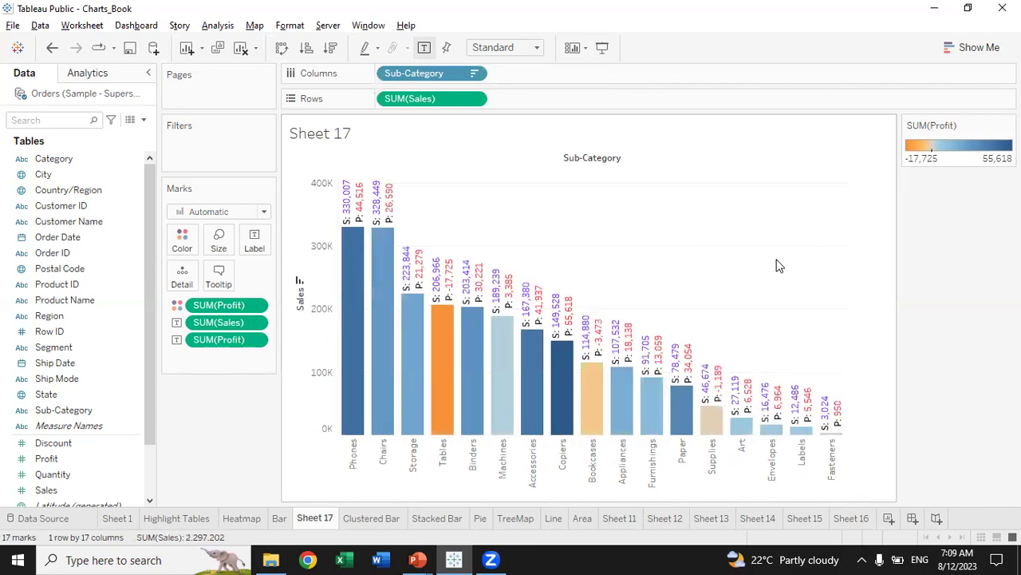
{"action": "mouse_move", "coordinate": [455, 383]}
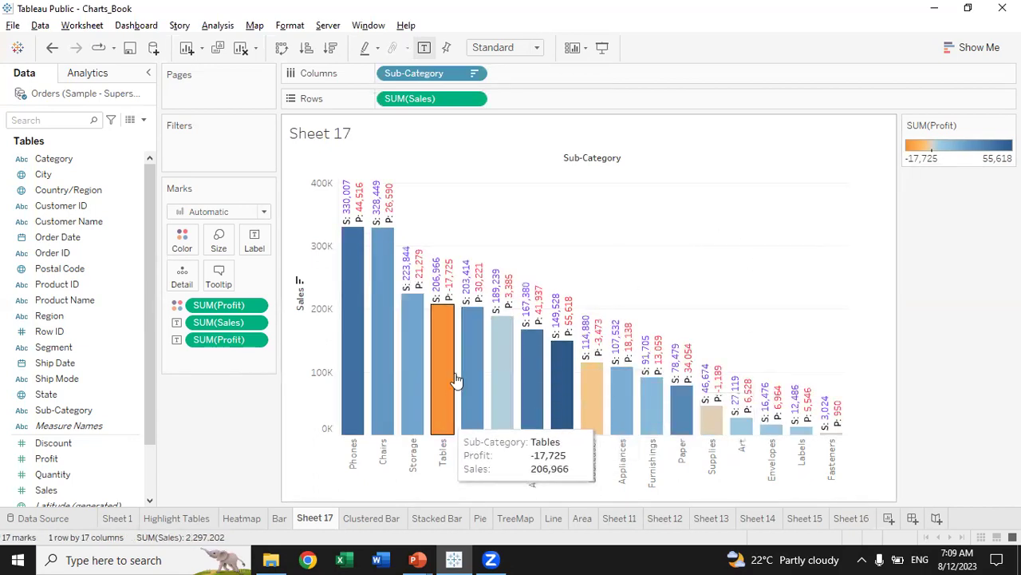
{"action": "left_click", "coordinate": [441, 324]}
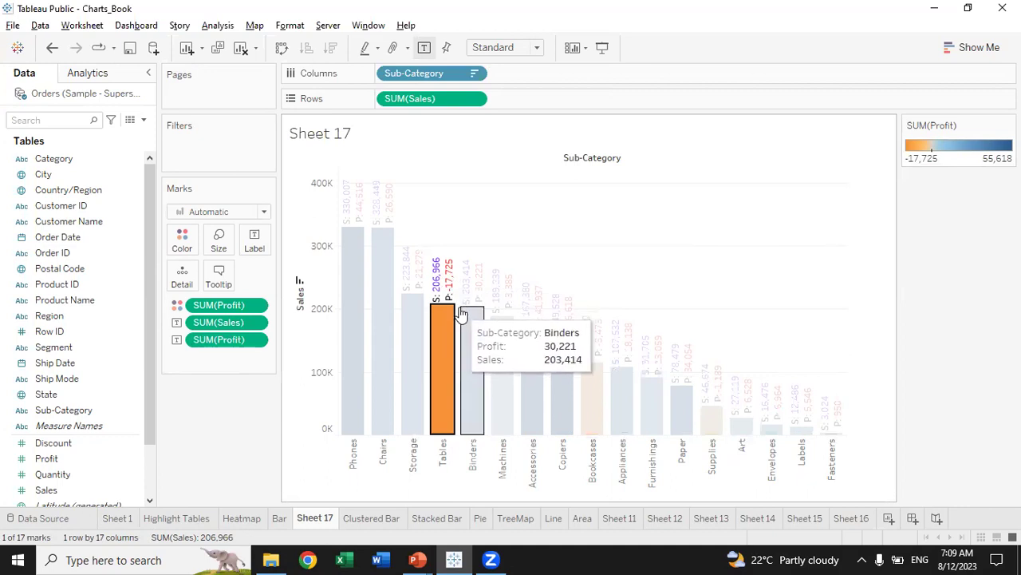
{"action": "left_click", "coordinate": [758, 220]}
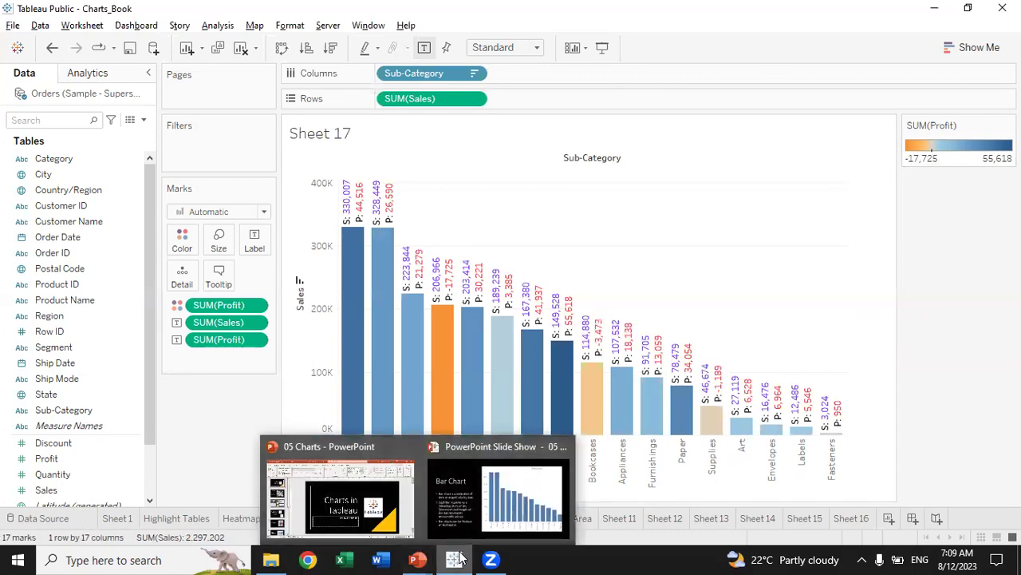
Bring up the PowerPoint slideshow and advance to the clustered chart slide.
{"action": "mouse_move", "coordinate": [415, 558]}
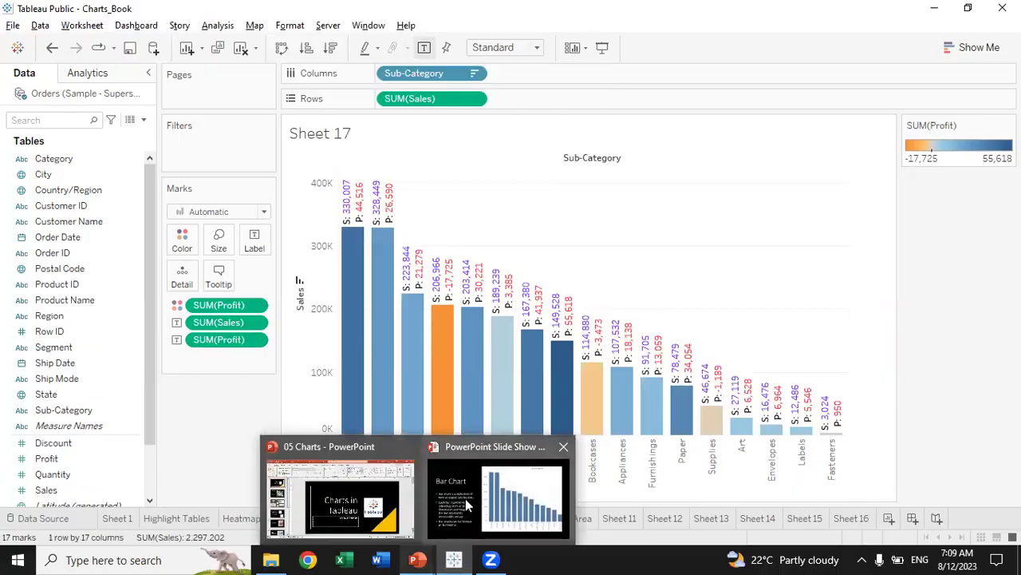
{"action": "left_click", "coordinate": [466, 498]}
{"action": "key", "text": "Right"}
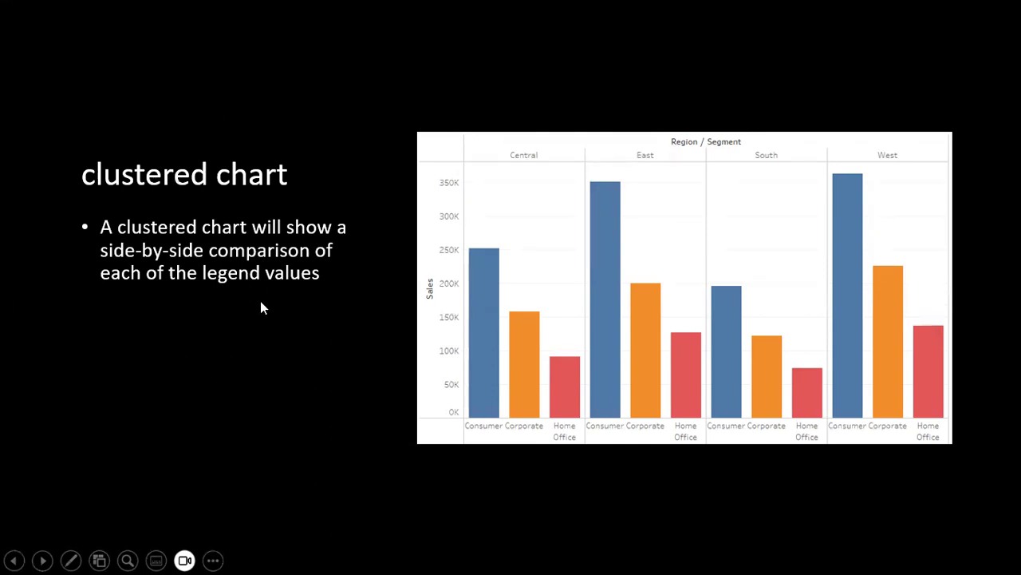
{"action": "key", "text": "alt+Tab"}
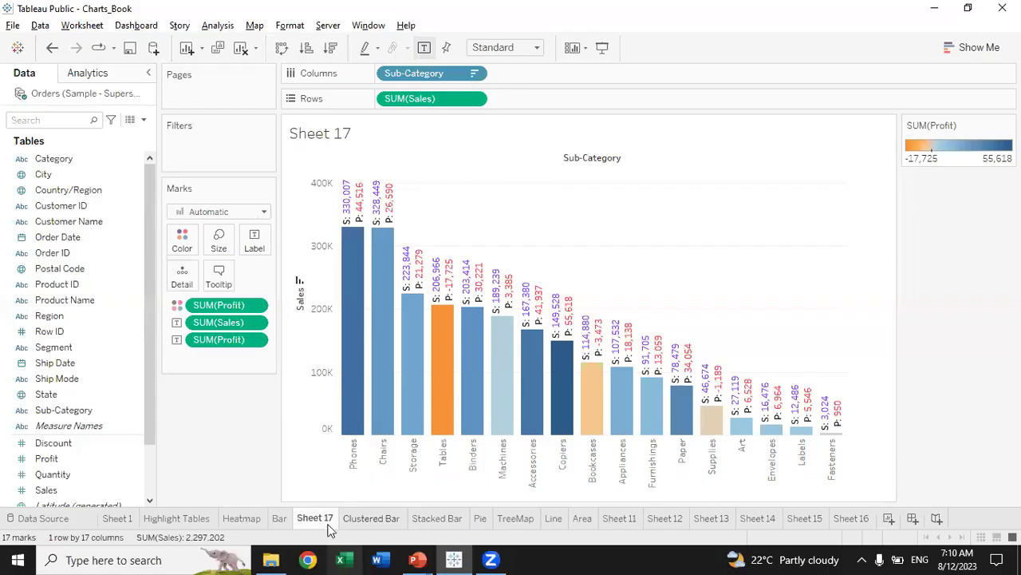
Clear the Clustered Bar sheet and plot Sales as one bar per Region.
{"action": "left_click", "coordinate": [375, 520]}
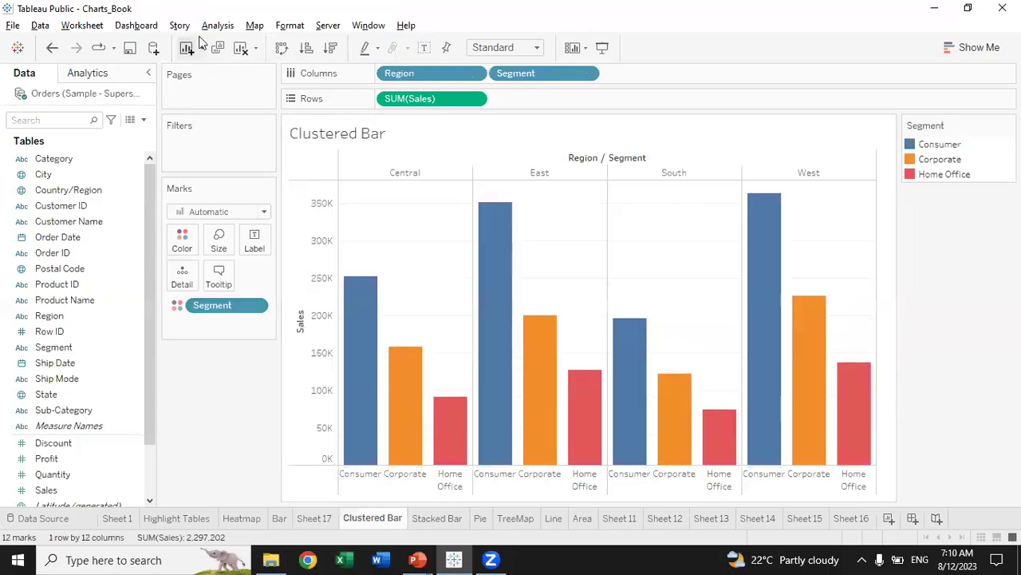
{"action": "left_click", "coordinate": [240, 48]}
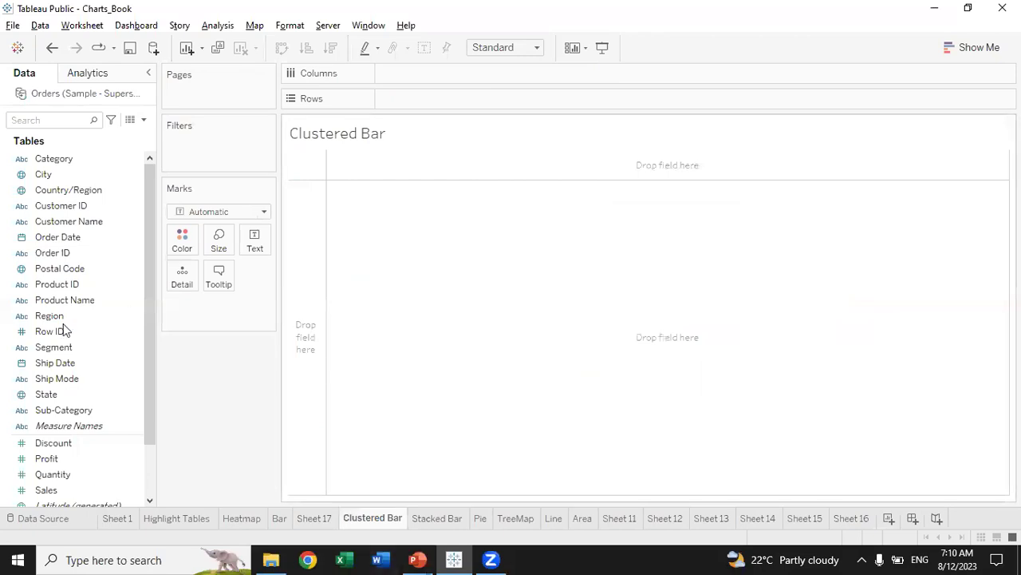
{"action": "double_click", "coordinate": [66, 490]}
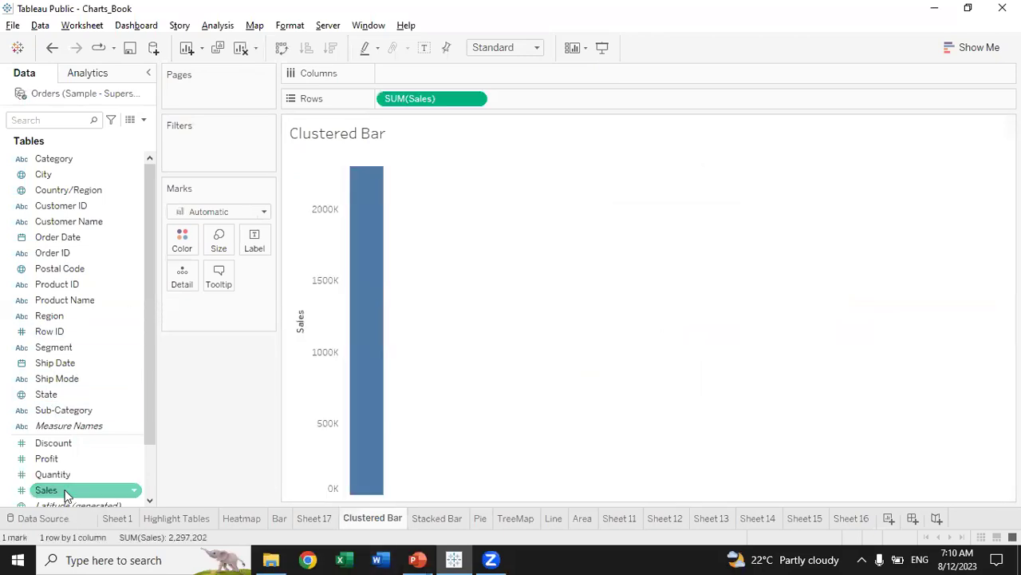
{"action": "double_click", "coordinate": [55, 316]}
{"action": "mouse_move", "coordinate": [490, 338]}
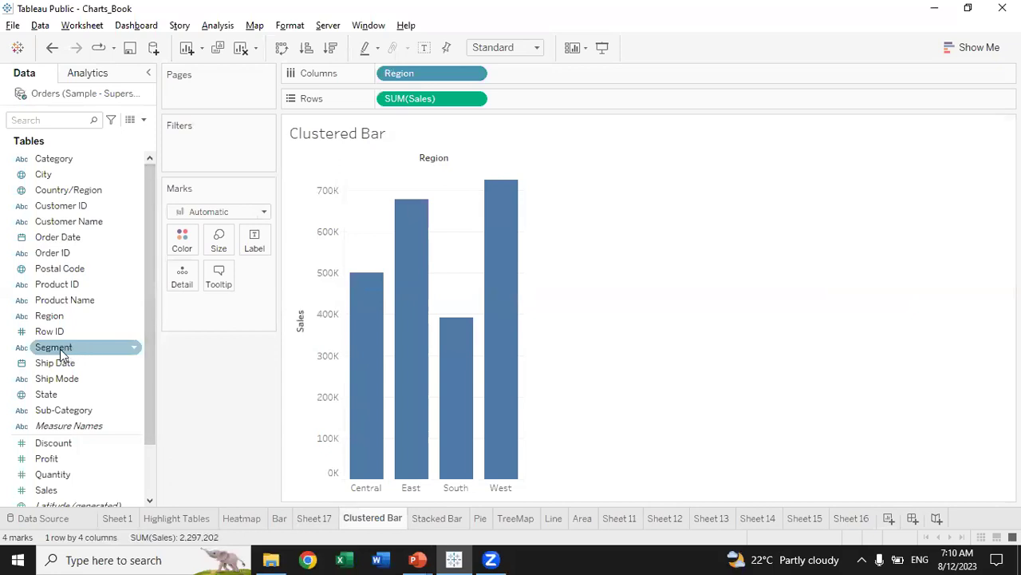
Group each region's bars by Segment and colour them by Segment.
{"action": "left_click_drag", "start_coordinate": [58, 353], "coordinate": [531, 84]}
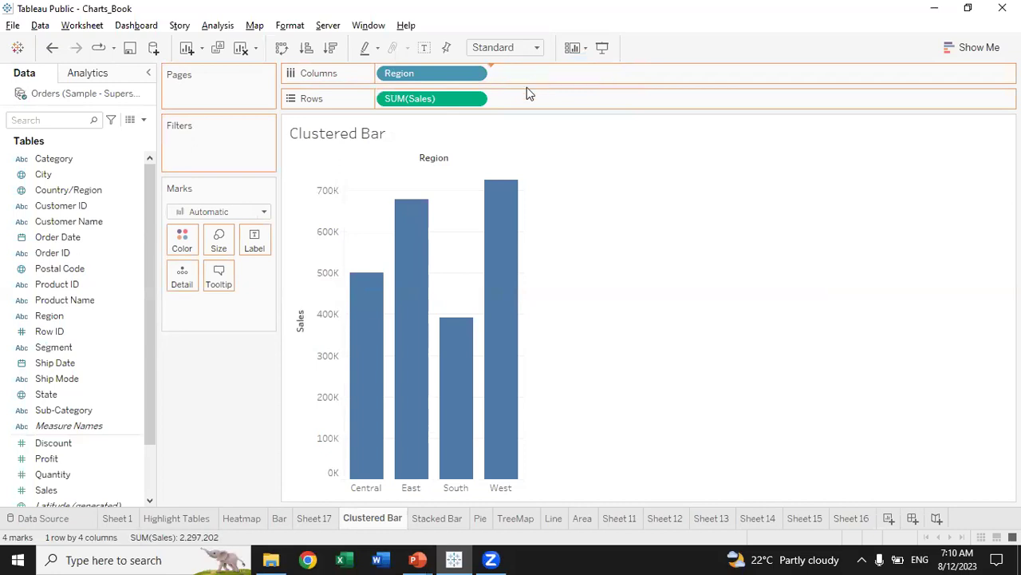
{"action": "mouse_move", "coordinate": [358, 412]}
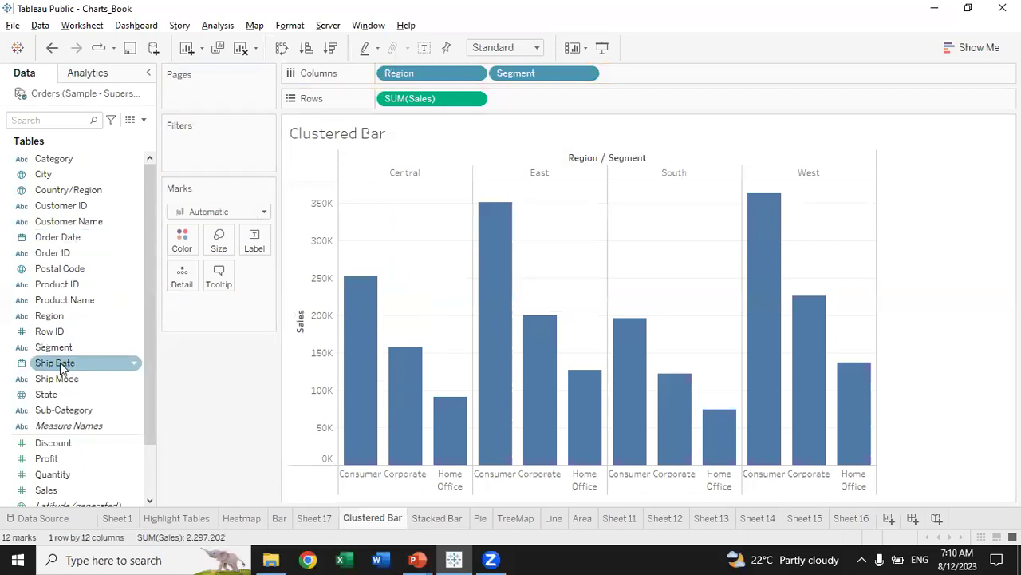
{"action": "left_click_drag", "start_coordinate": [54, 347], "coordinate": [181, 240]}
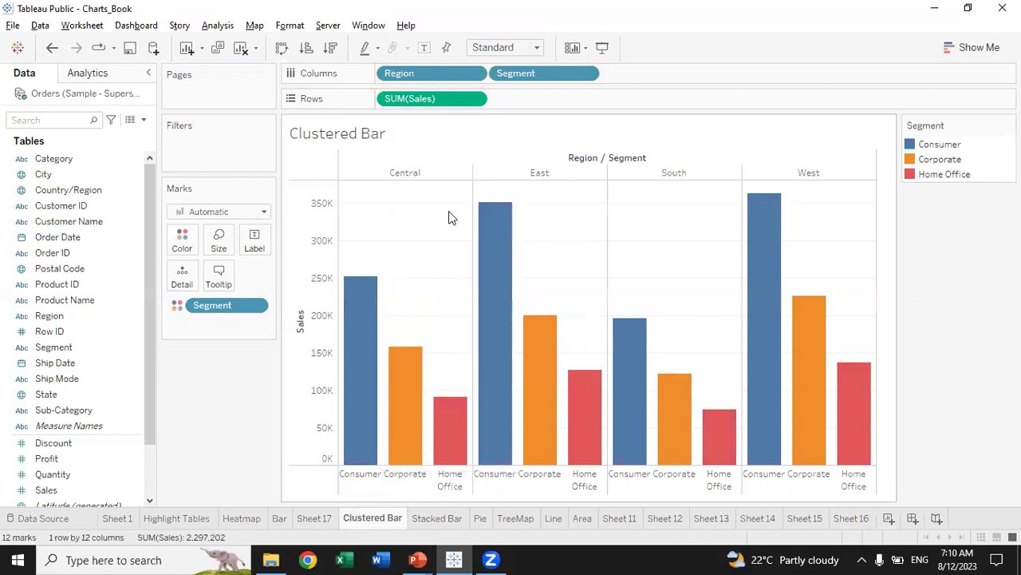
{"action": "mouse_move", "coordinate": [795, 365]}
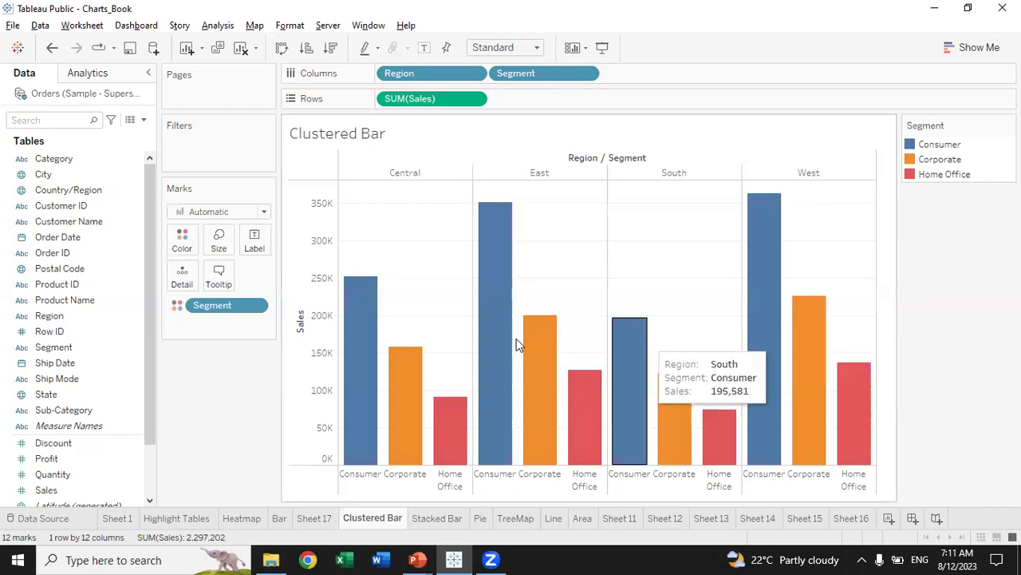
{"action": "mouse_move", "coordinate": [511, 285]}
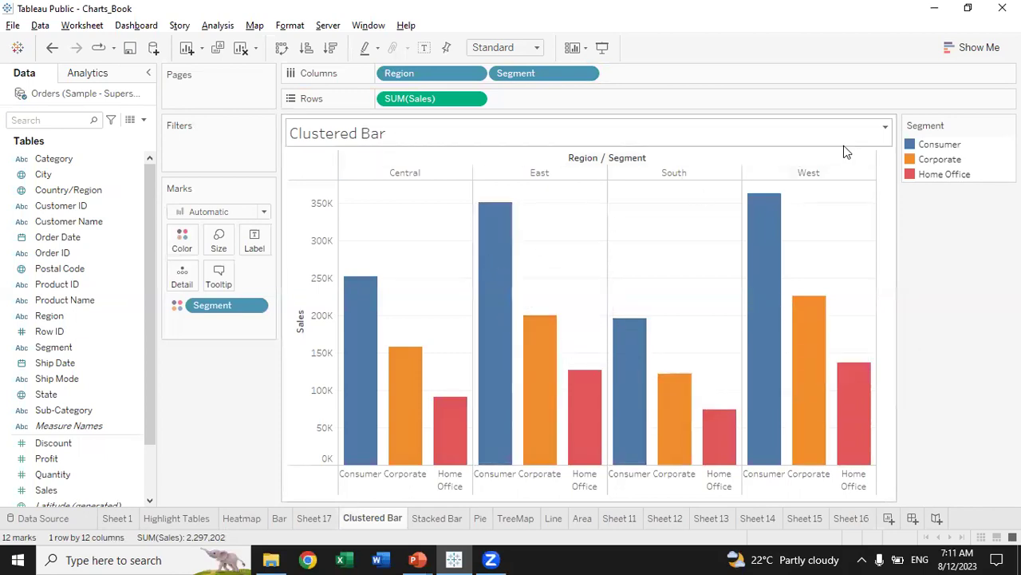
{"action": "left_click", "coordinate": [945, 146]}
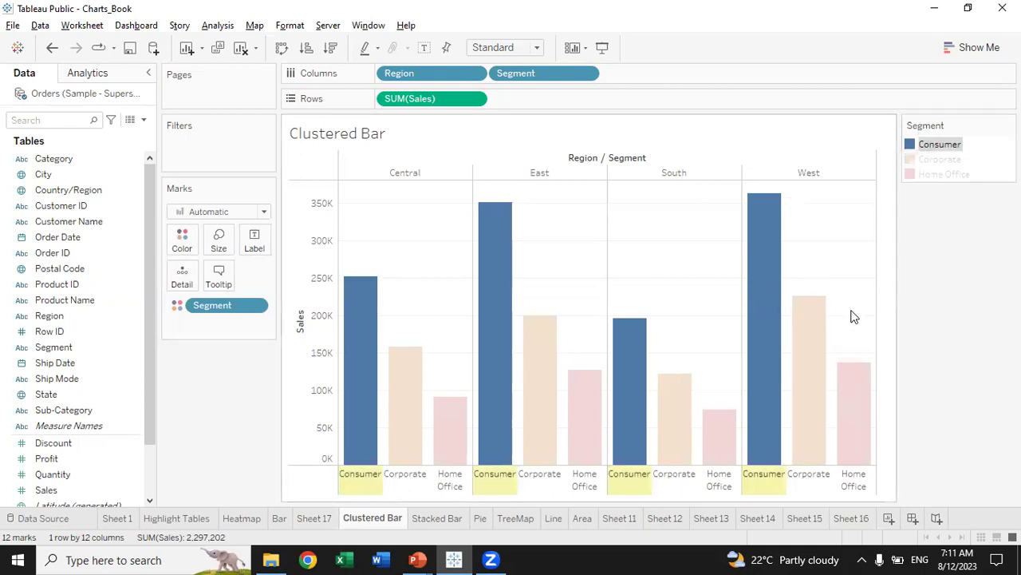
{"action": "left_click", "coordinate": [943, 160]}
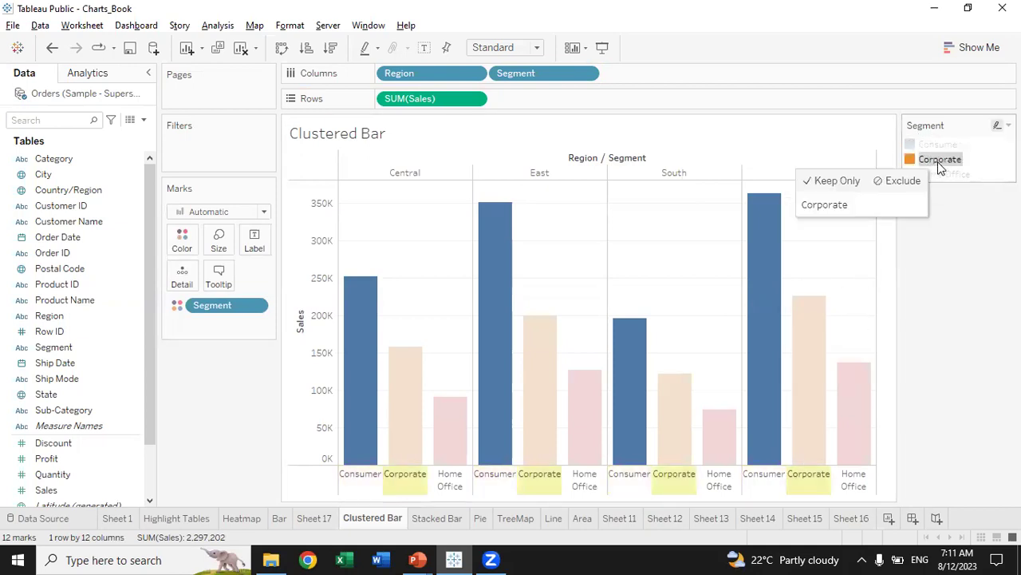
{"action": "left_click", "coordinate": [944, 175]}
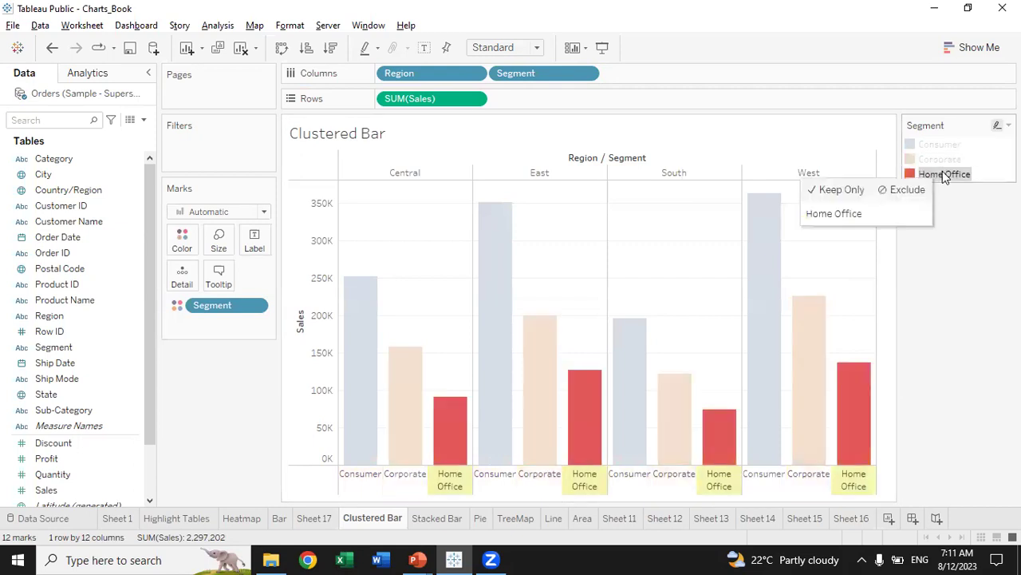
{"action": "left_click", "coordinate": [659, 242]}
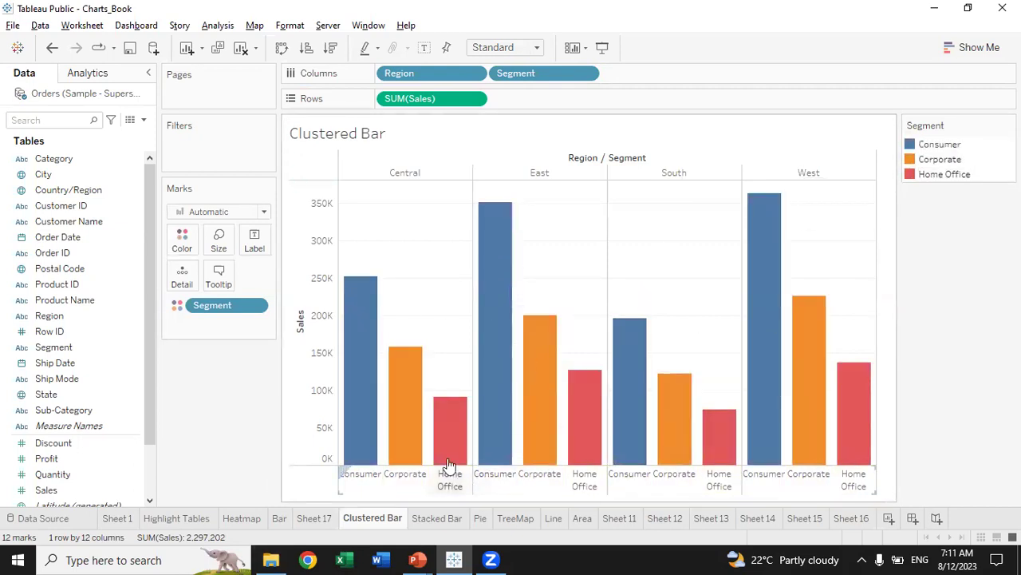
{"action": "mouse_move", "coordinate": [427, 358]}
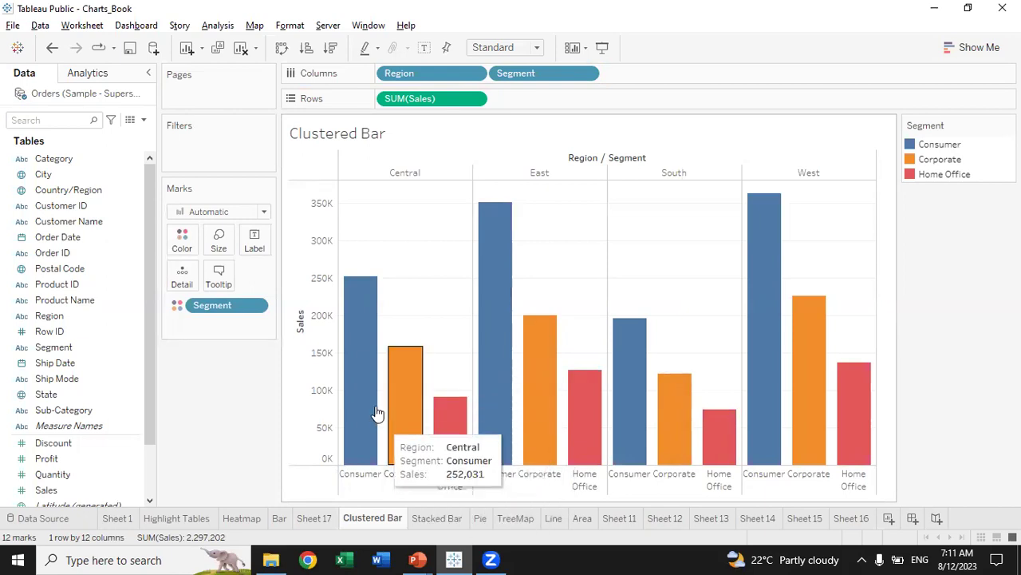
{"action": "mouse_move", "coordinate": [445, 431]}
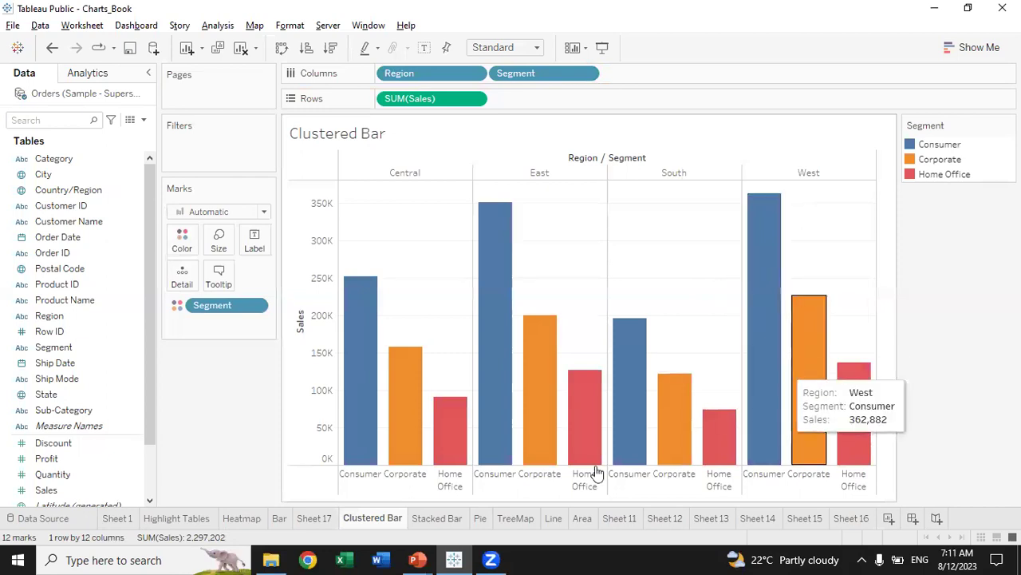
{"action": "mouse_move", "coordinate": [407, 388]}
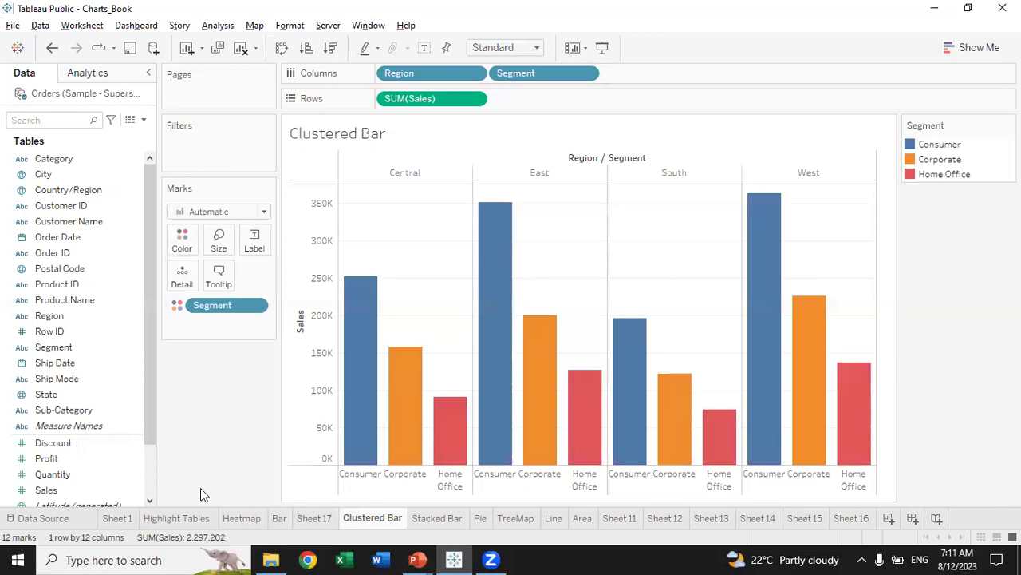
Advance the slideshow to the Stacked Bar slide, then return to Tableau's Stacked Bar sheet.
{"action": "key", "text": "alt+Tab"}
{"action": "key", "text": "Right"}
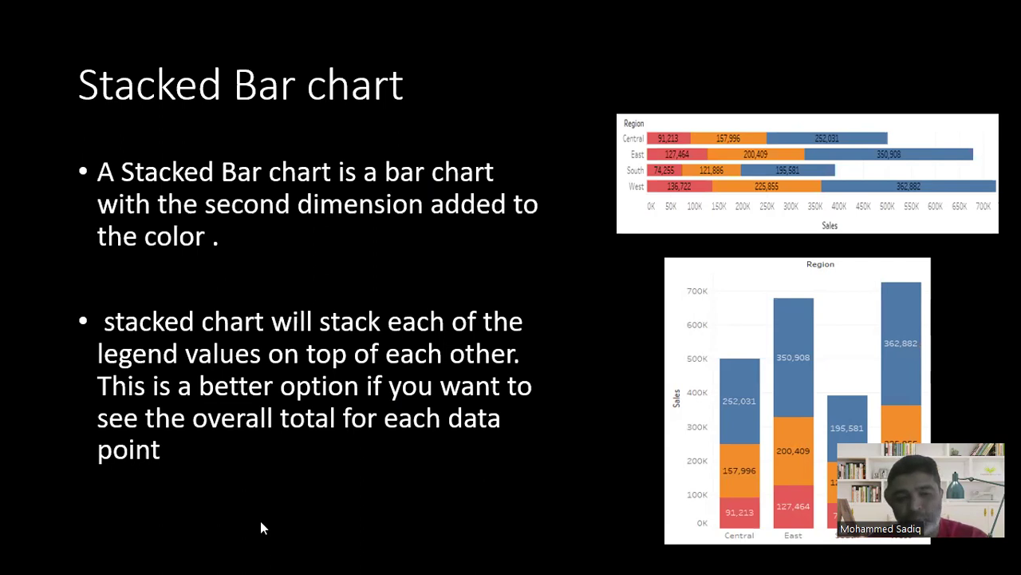
{"action": "key", "text": "alt+Tab"}
{"action": "key", "text": "alt+Tab"}
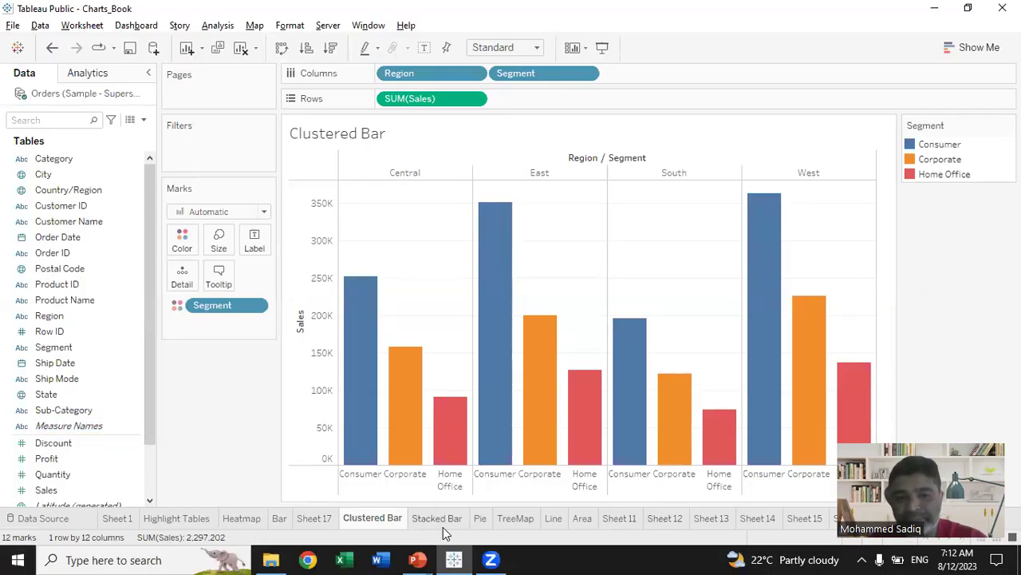
{"action": "left_click", "coordinate": [438, 519]}
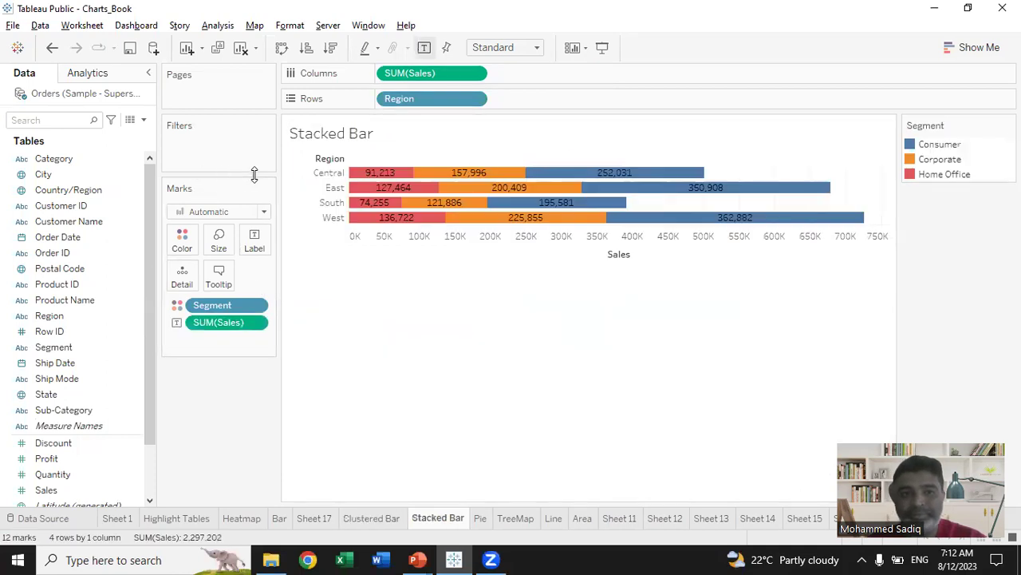
Clear the sheet, plot Sales per Region, and stack each bar by Segment colour.
{"action": "left_click", "coordinate": [241, 47]}
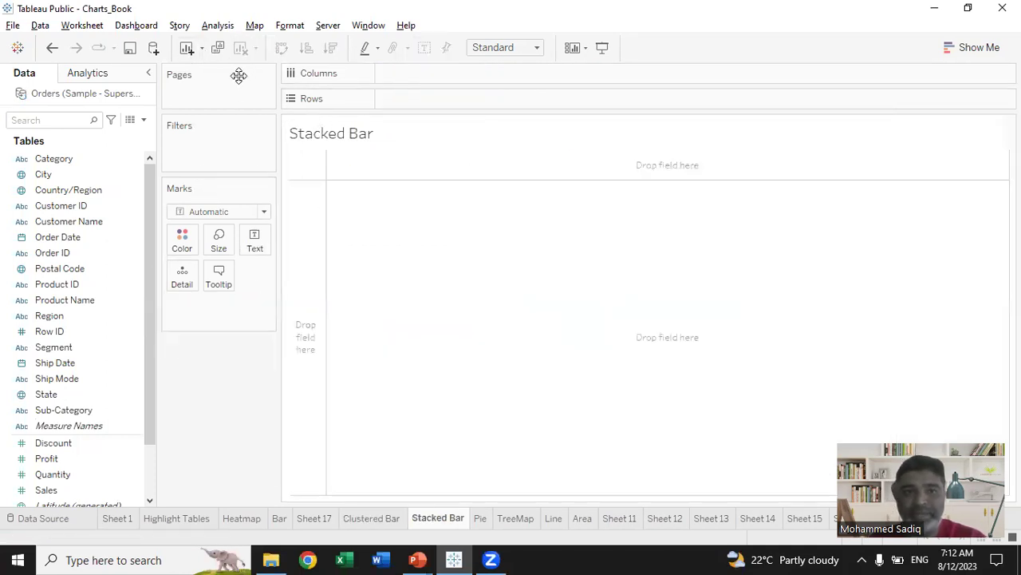
{"action": "double_click", "coordinate": [50, 489]}
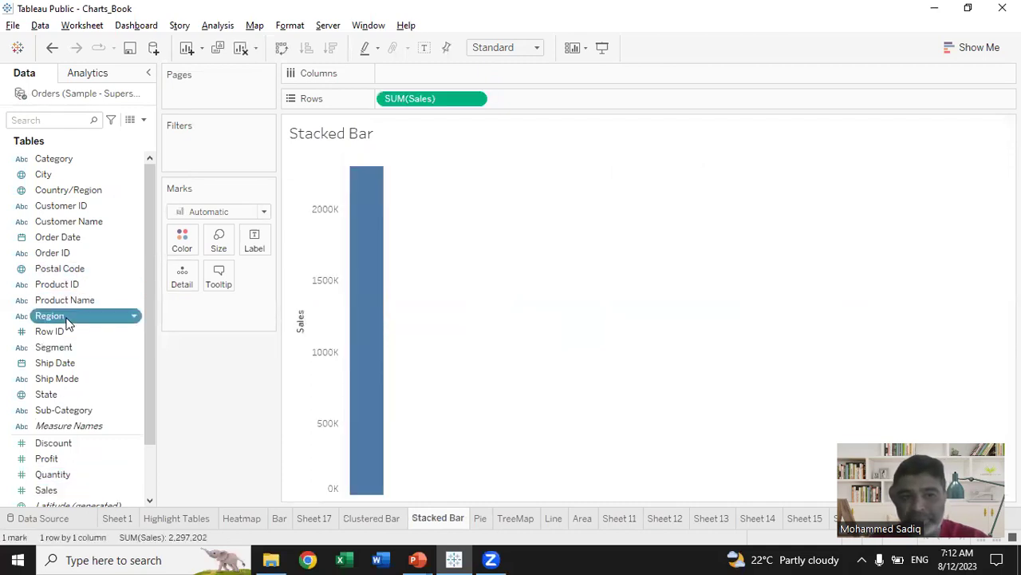
{"action": "double_click", "coordinate": [64, 318]}
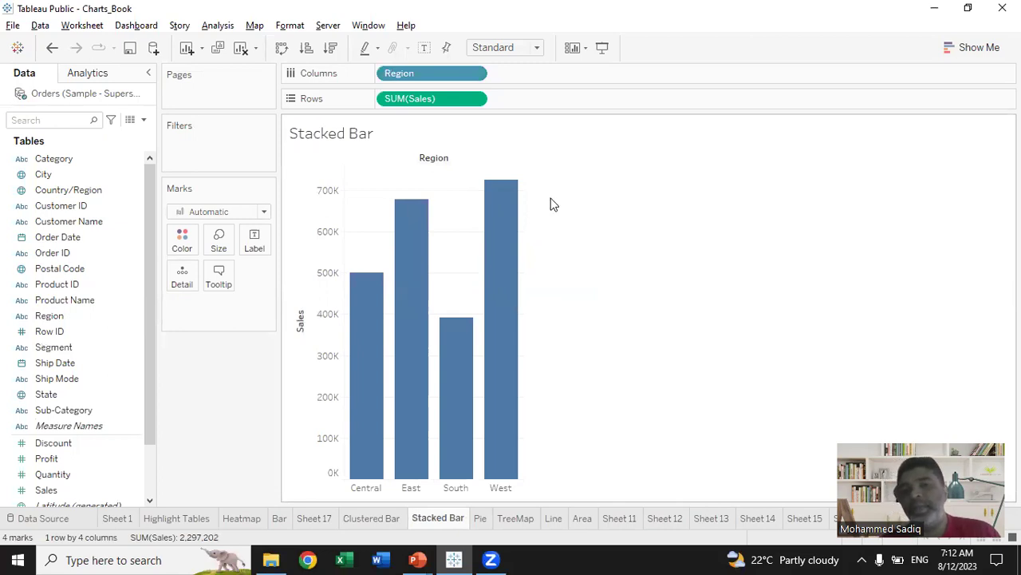
{"action": "mouse_move", "coordinate": [512, 298]}
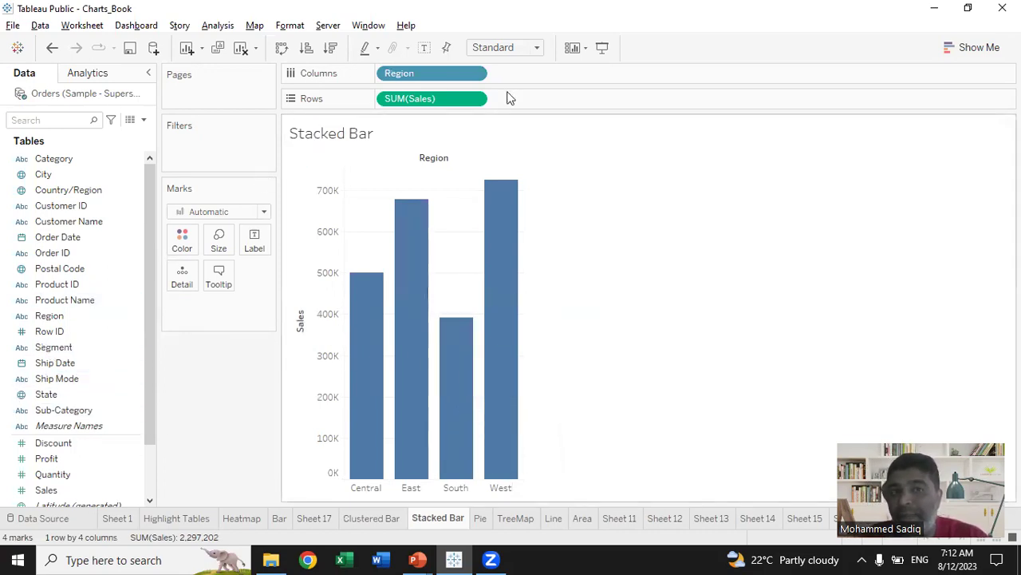
{"action": "left_click", "coordinate": [43, 353]}
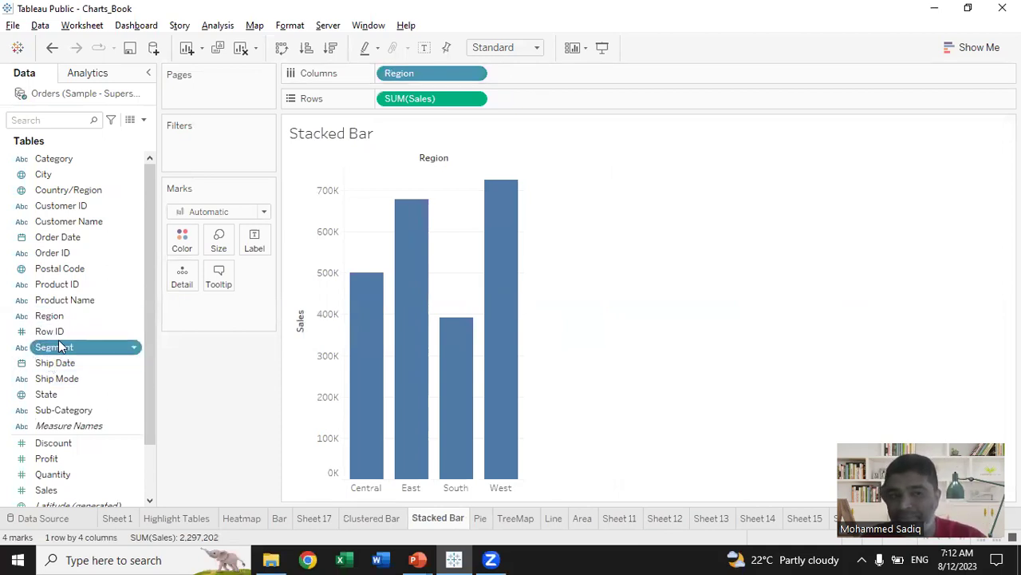
{"action": "left_click_drag", "start_coordinate": [63, 351], "coordinate": [183, 239]}
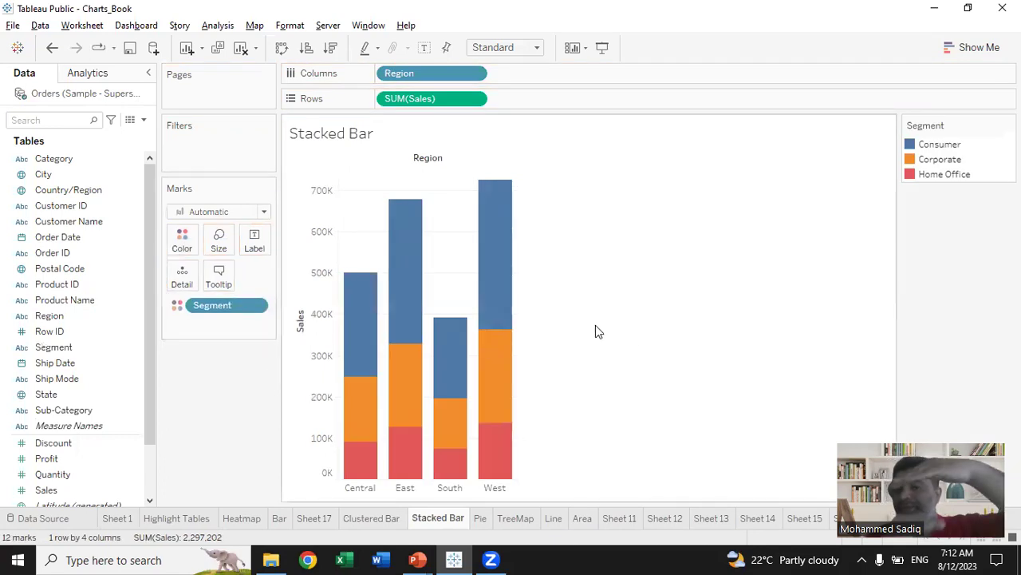
Highlight the Consumer, Corporate and Home Office bar portions in turn, clear, then return to the Clustered Bar sheet.
{"action": "left_click", "coordinate": [935, 146]}
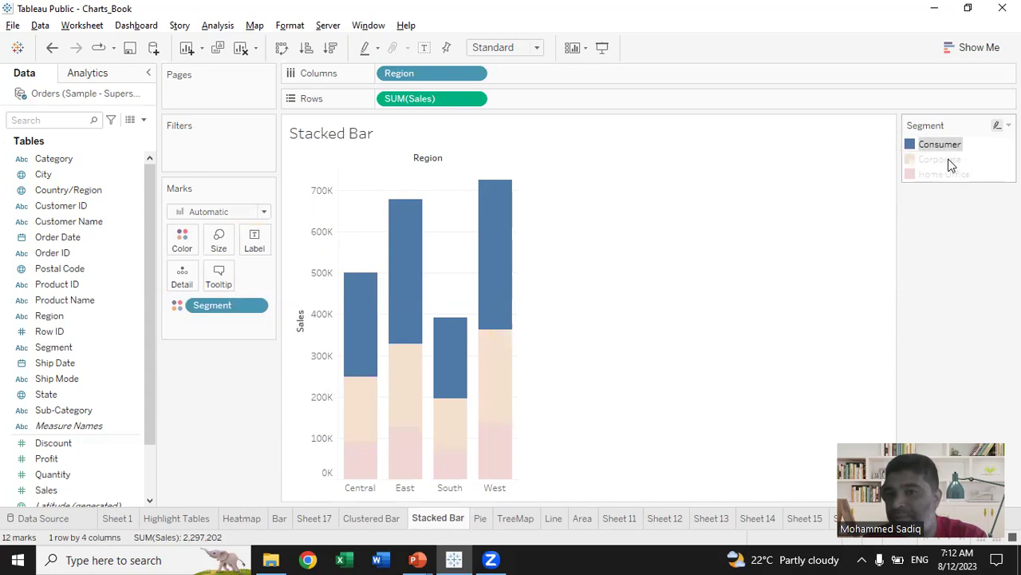
{"action": "left_click", "coordinate": [949, 161]}
{"action": "left_click", "coordinate": [956, 175]}
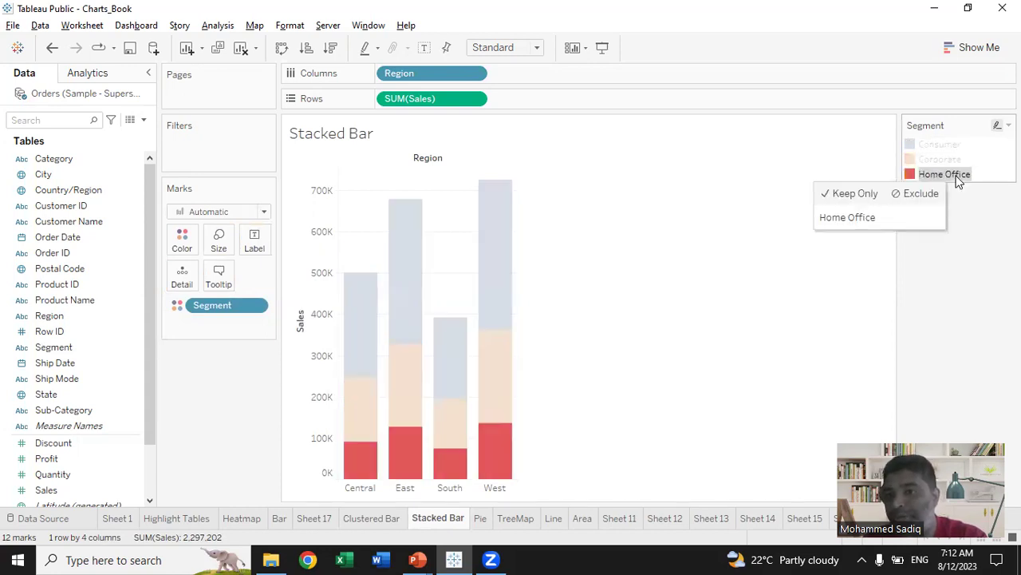
{"action": "left_click", "coordinate": [729, 361]}
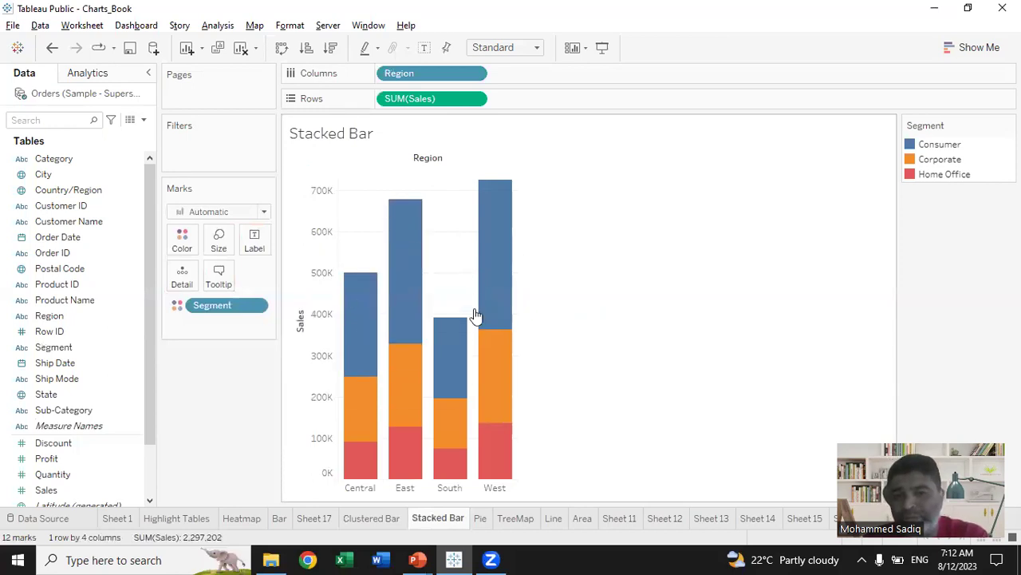
{"action": "mouse_move", "coordinate": [504, 268]}
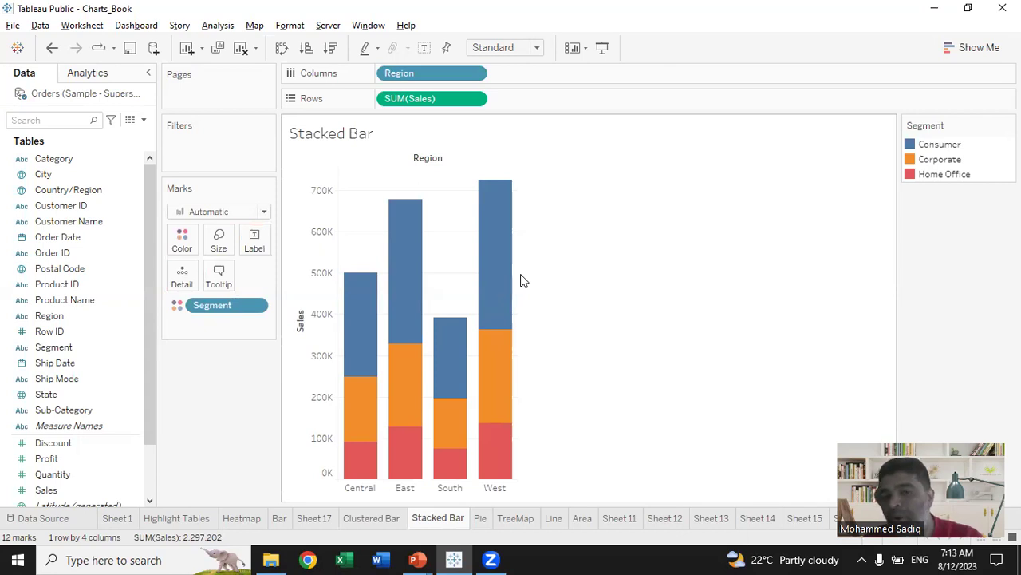
{"action": "left_click", "coordinate": [366, 515]}
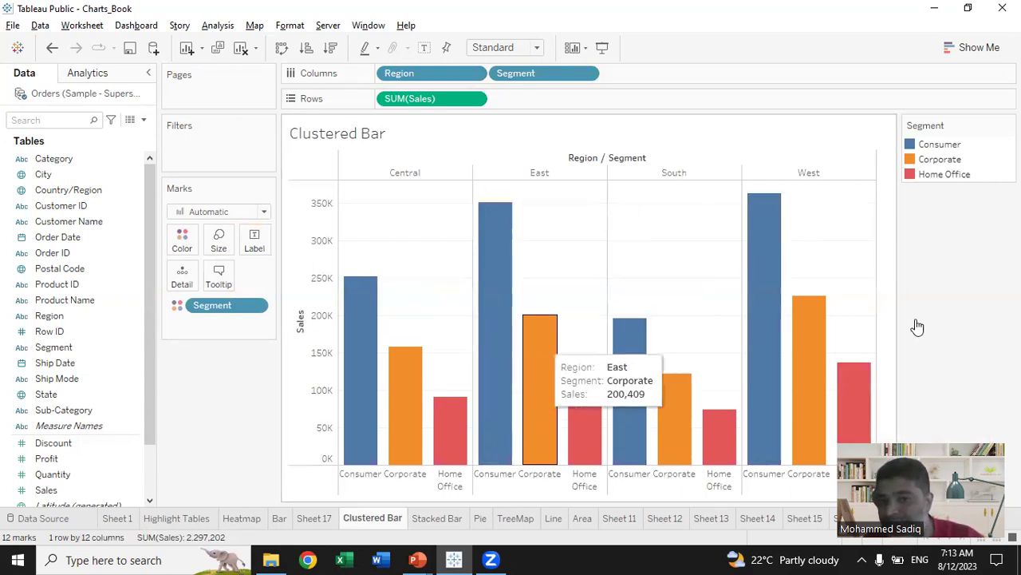
{"action": "left_click", "coordinate": [588, 423]}
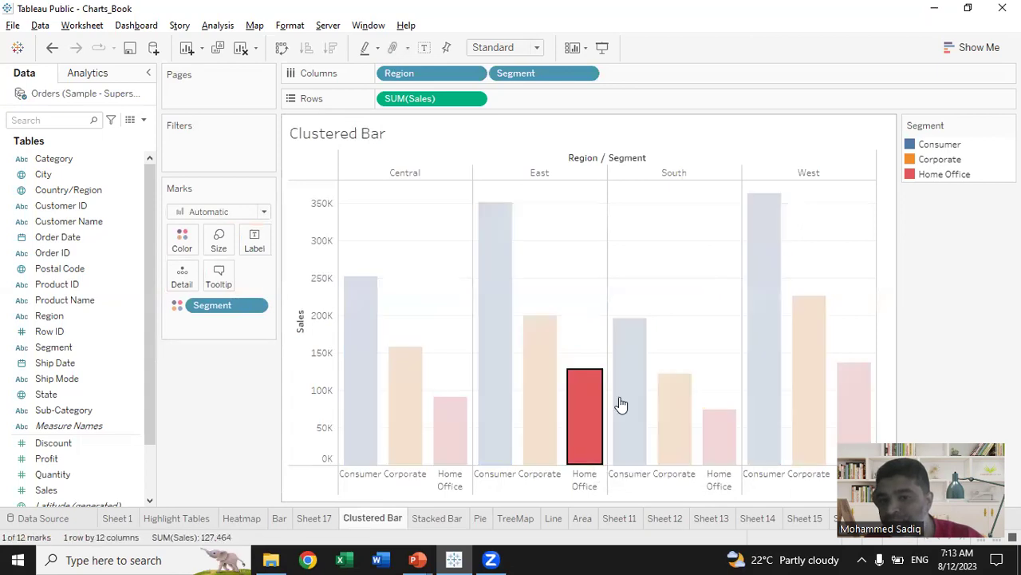
{"action": "left_click", "coordinate": [857, 387], "text": "ctrl"}
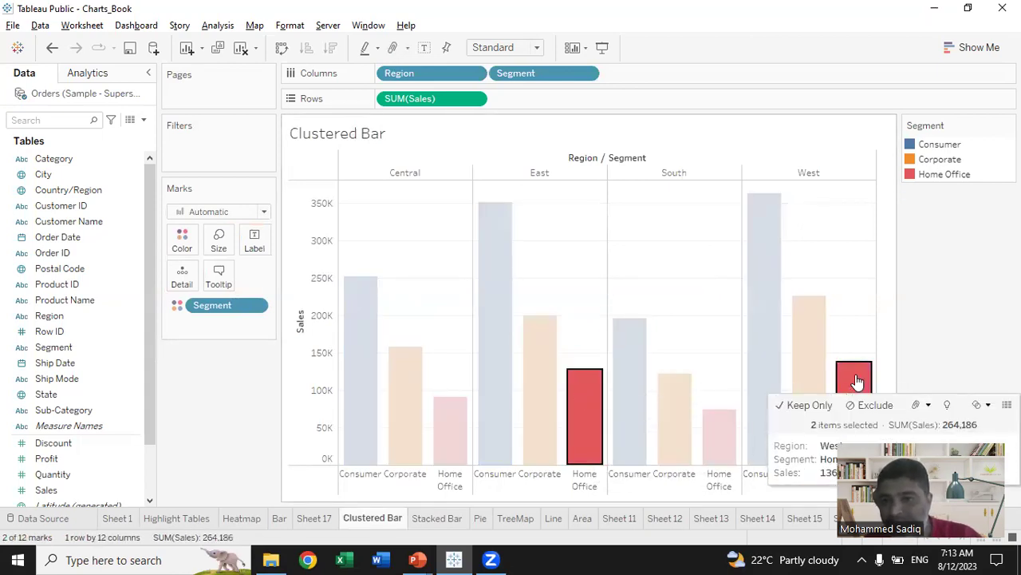
{"action": "left_click", "coordinate": [837, 252]}
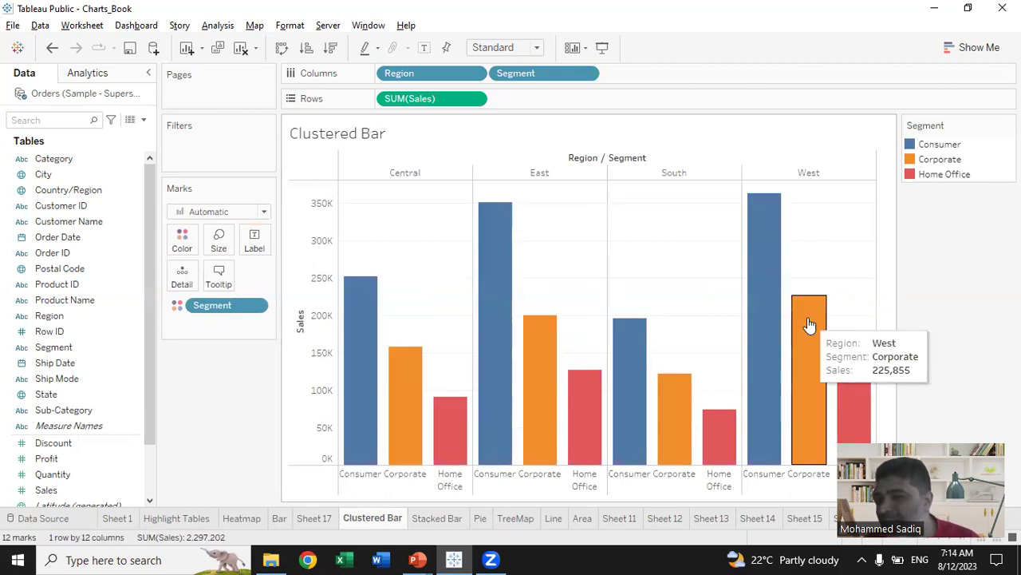
{"action": "left_click", "coordinate": [548, 174]}
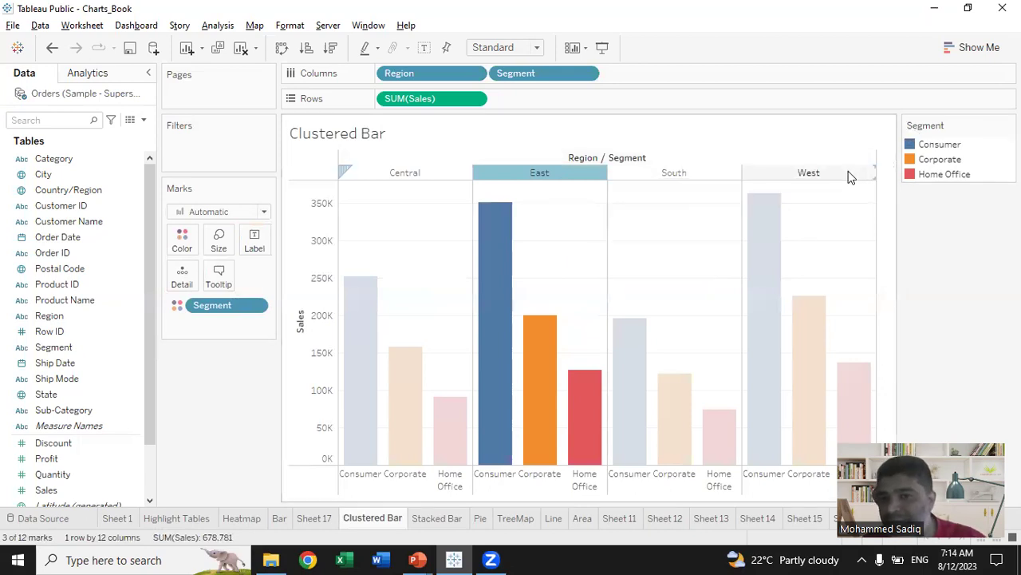
{"action": "left_click", "coordinate": [849, 177], "text": "ctrl"}
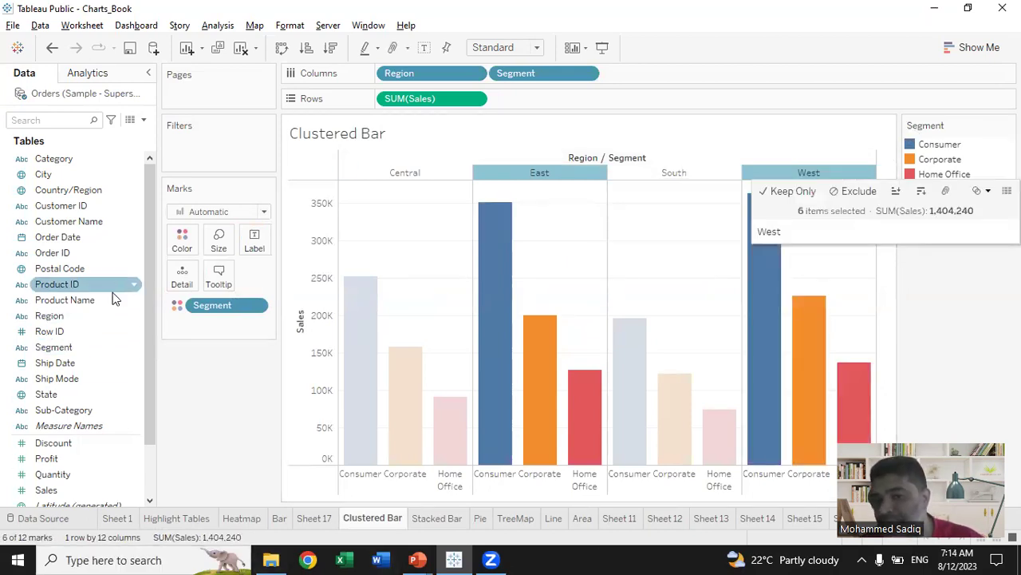
{"action": "left_click", "coordinate": [430, 520]}
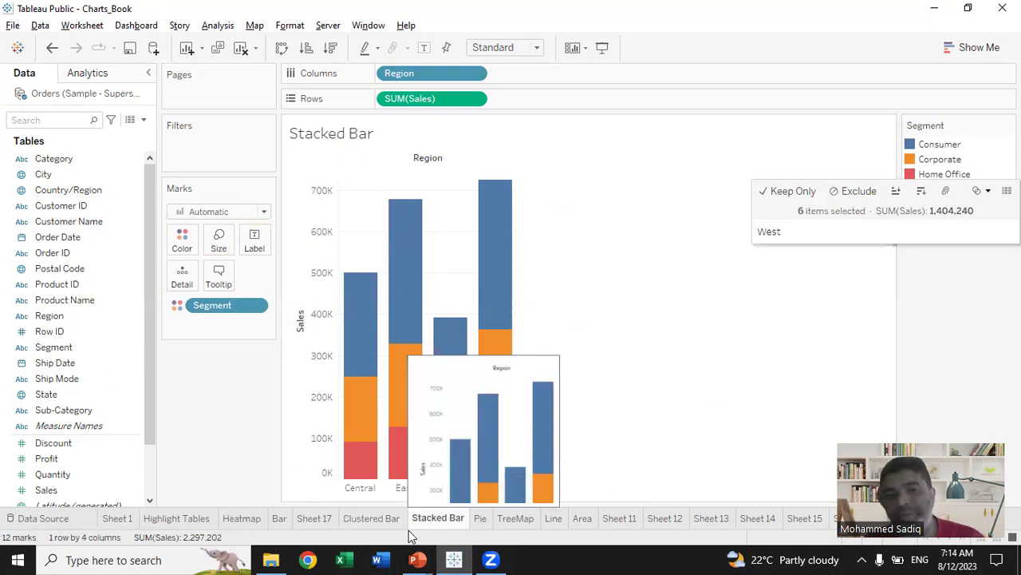
Label each Segment portion with its Sales value, swap to horizontal bars, then go back to the PowerPoint slide show.
{"action": "left_click_drag", "start_coordinate": [42, 488], "coordinate": [247, 239]}
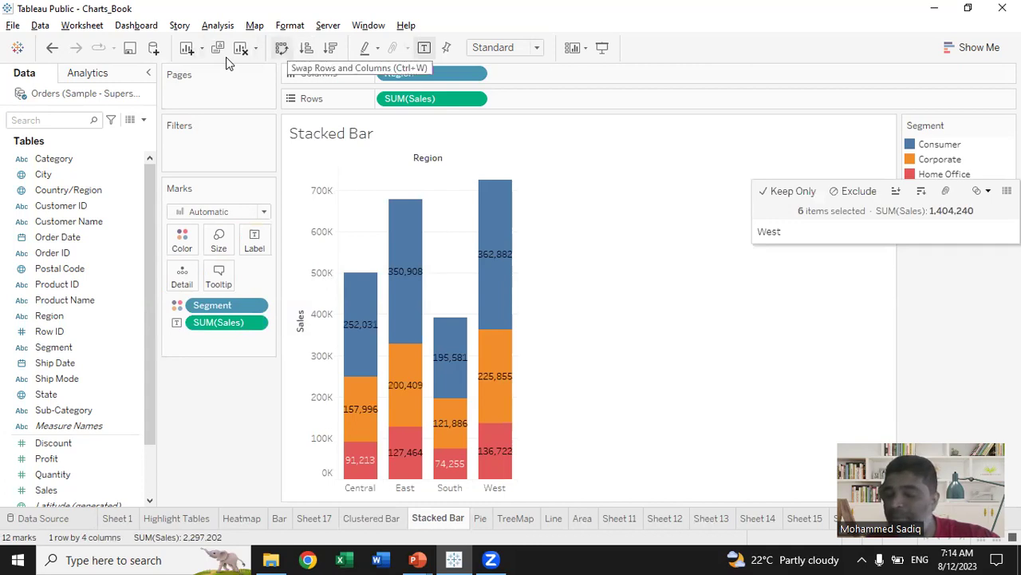
{"action": "key", "text": "ctrl+w"}
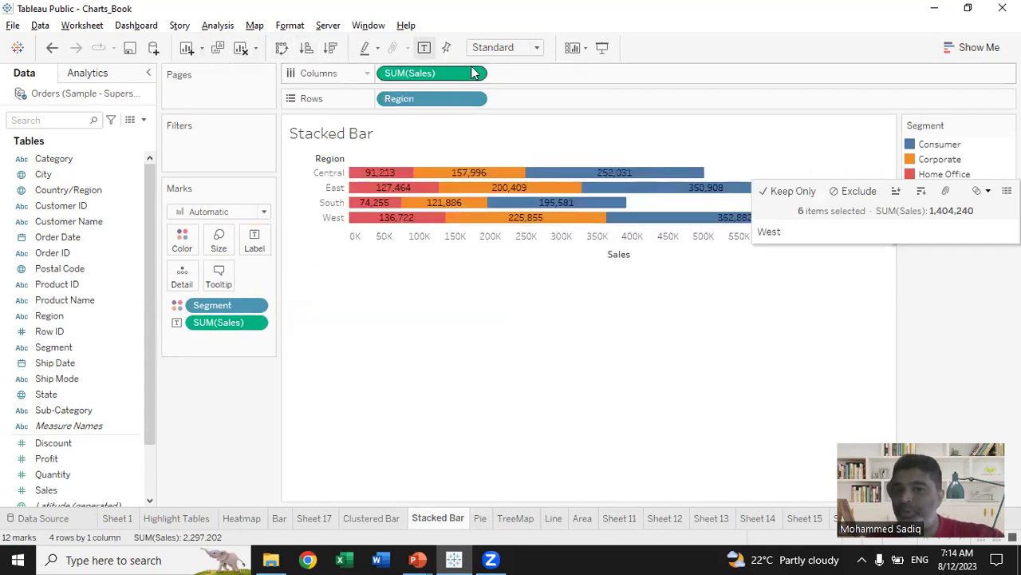
{"action": "left_click", "coordinate": [842, 403]}
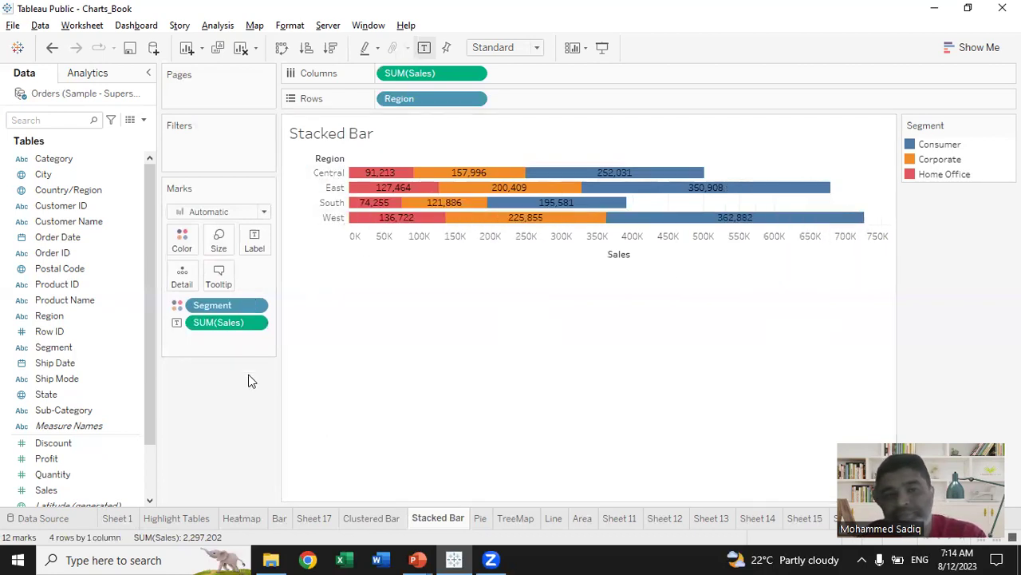
{"action": "mouse_move", "coordinate": [420, 559]}
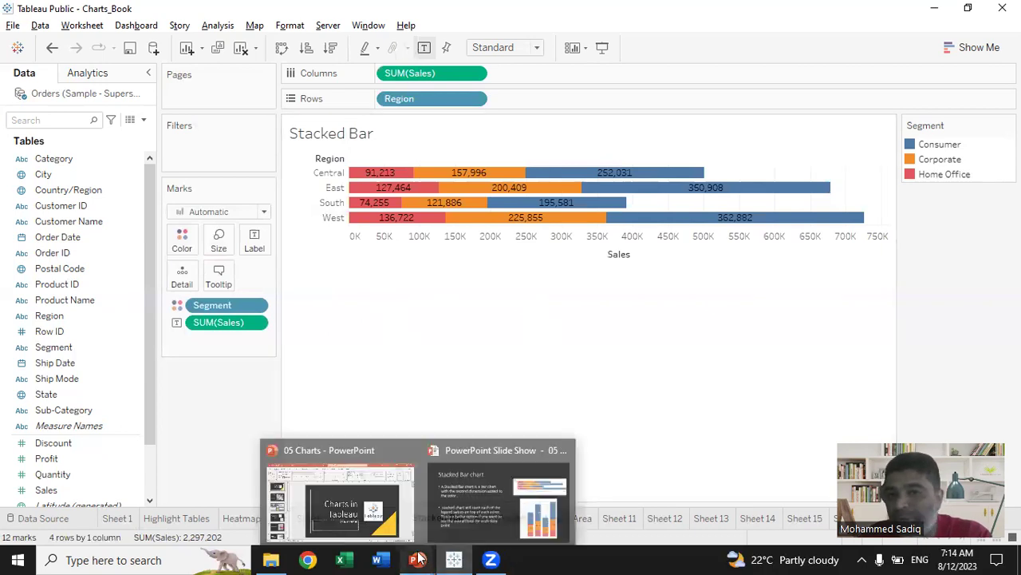
{"action": "left_click", "coordinate": [493, 516]}
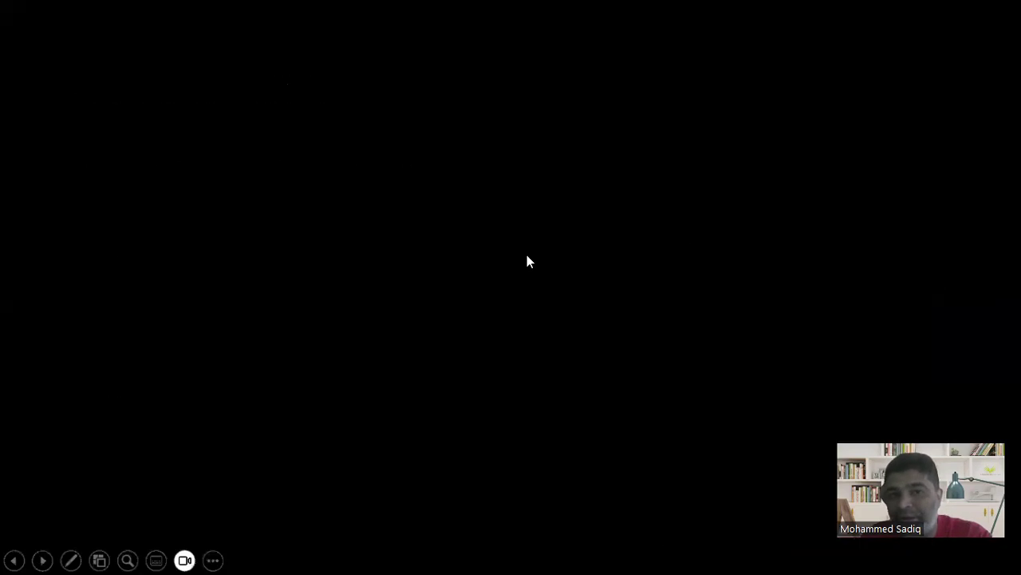